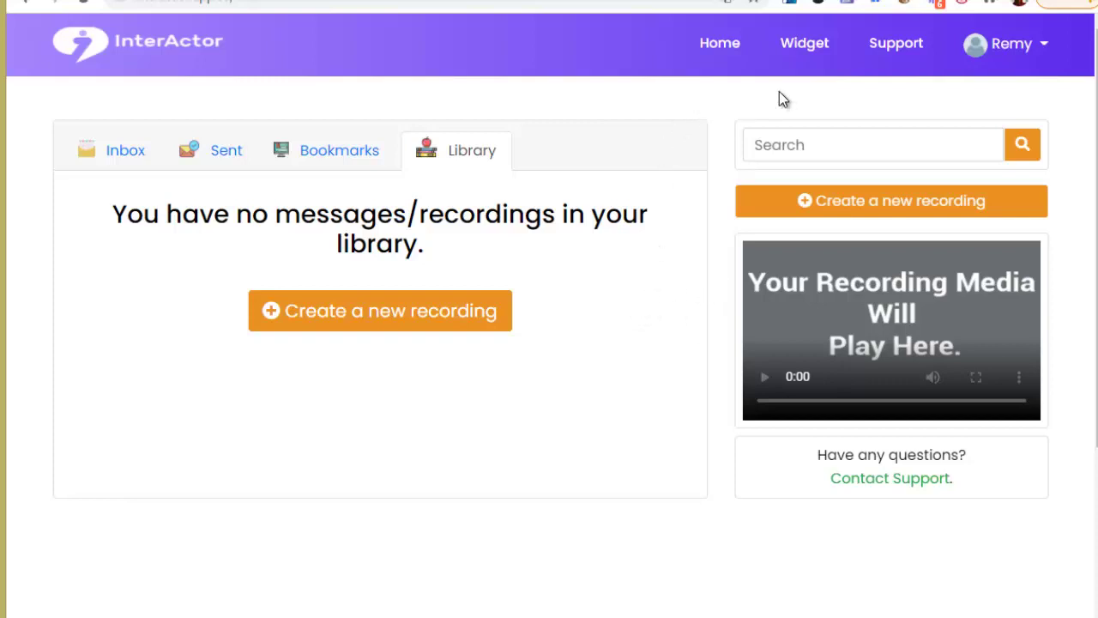
Open the site settings form for adding a new widget.
left_click(805, 48)
left_click(839, 77)
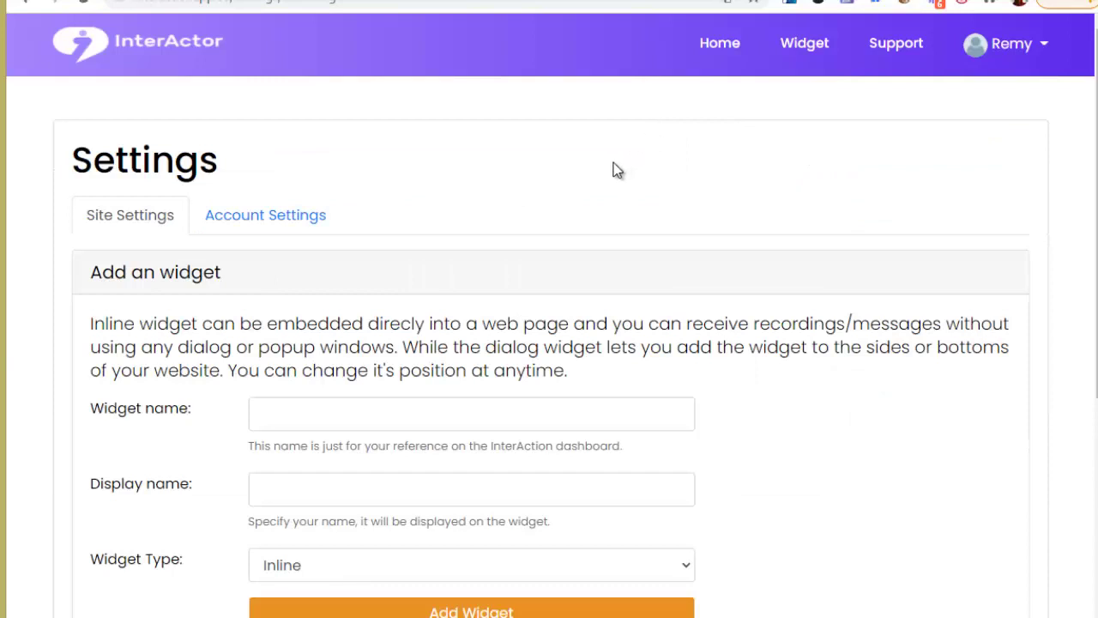
scroll(221, 249, "down", 3)
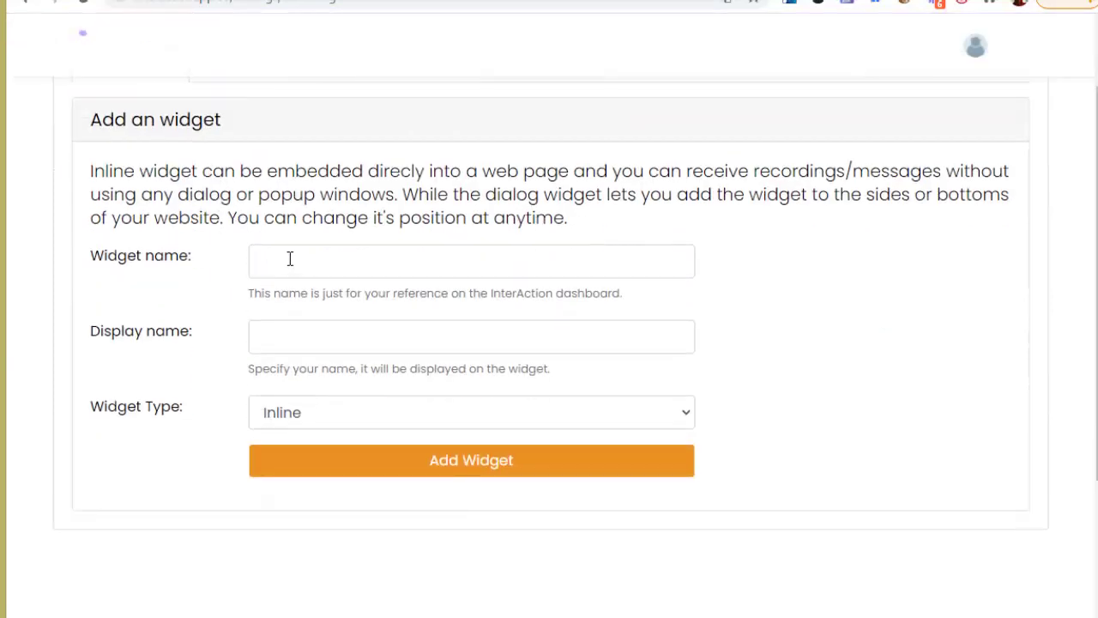
left_click(290, 258)
scroll(290, 258, "down", 1)
Switch to the browser window with defoule-toi.com and look over the site's home page.
mouse_move(55, 615)
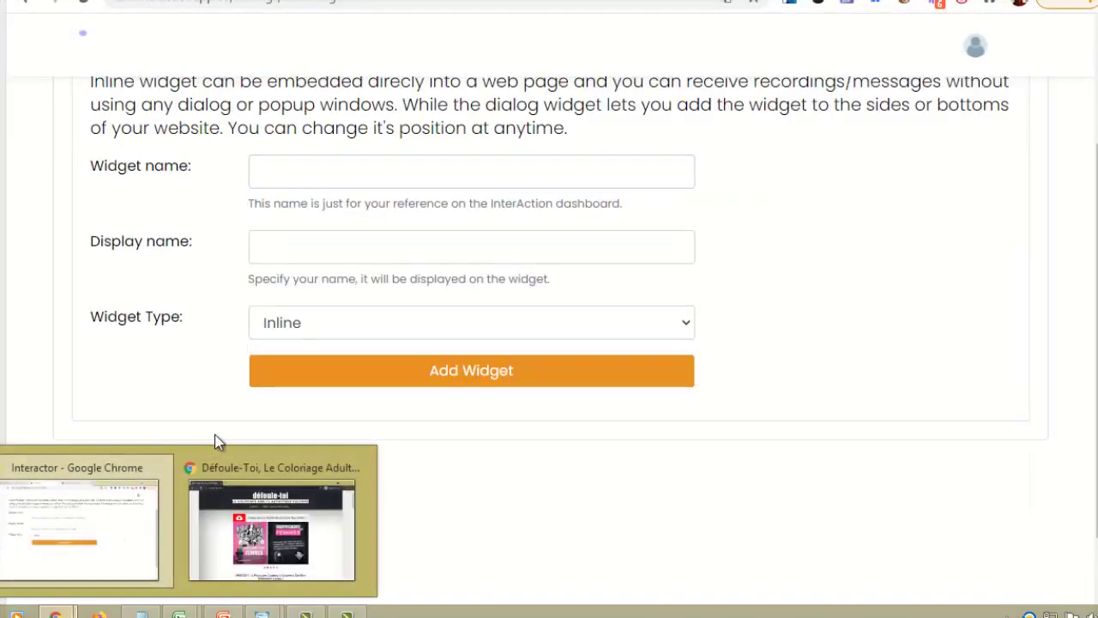
left_click(199, 472)
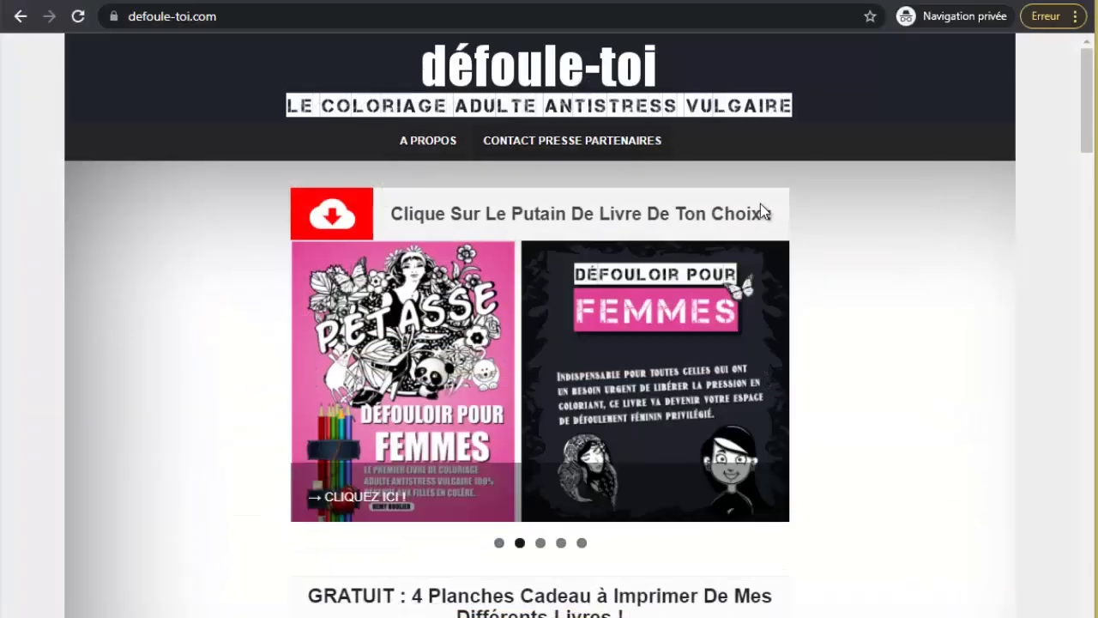
scroll(738, 206, "down", 4)
scroll(778, 243, "up", 4)
scroll(860, 186, "down", 2)
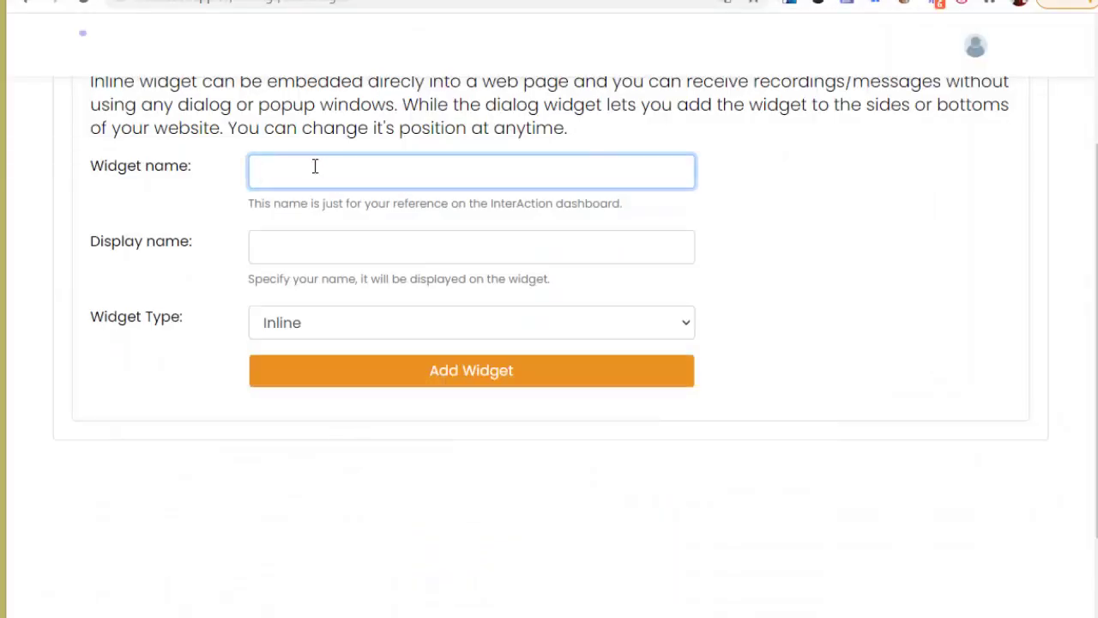
Back in the InterActor form, add a Dialog widget named "Site Defoule-Toi" with the owner's first name as display name.
type("Site Defoule-Toi")
left_click(262, 244)
type("Remy")
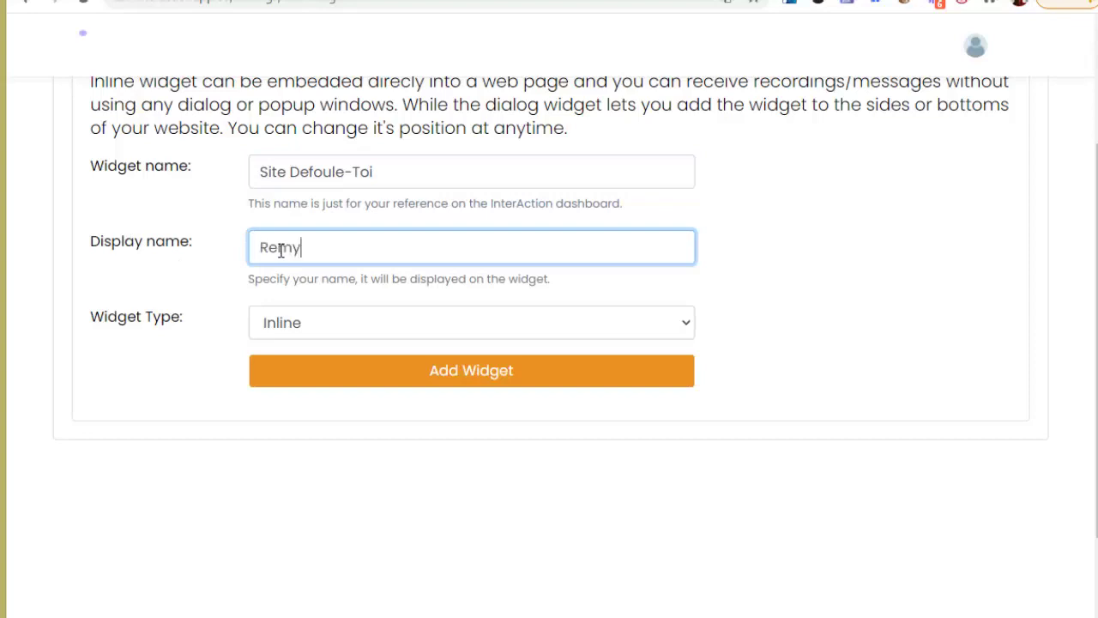
key("Tab")
left_click(446, 330)
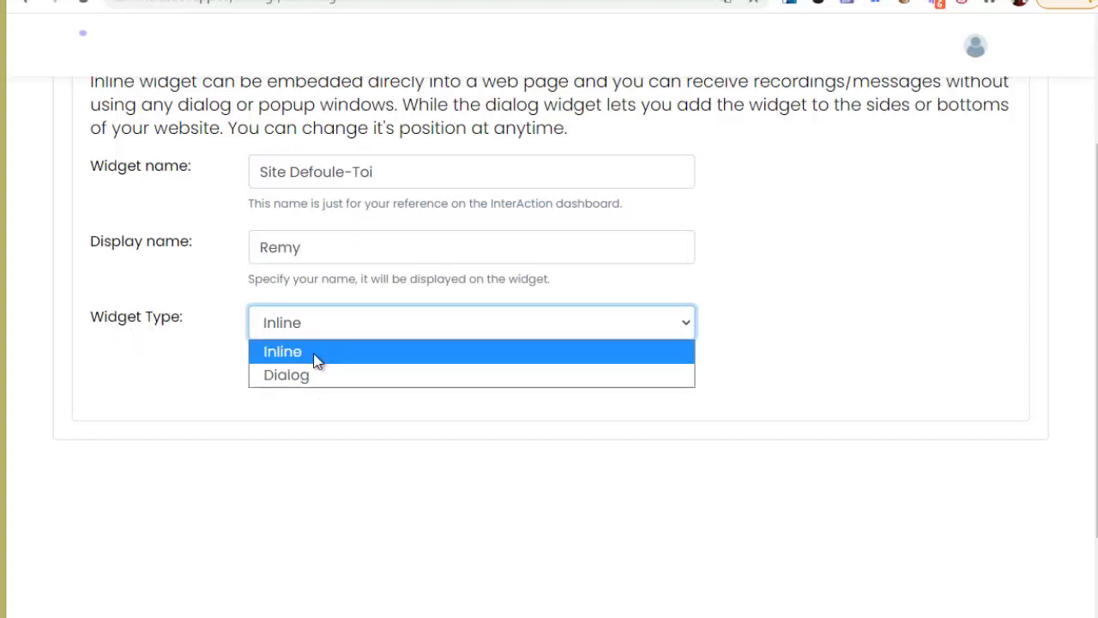
key("Down")
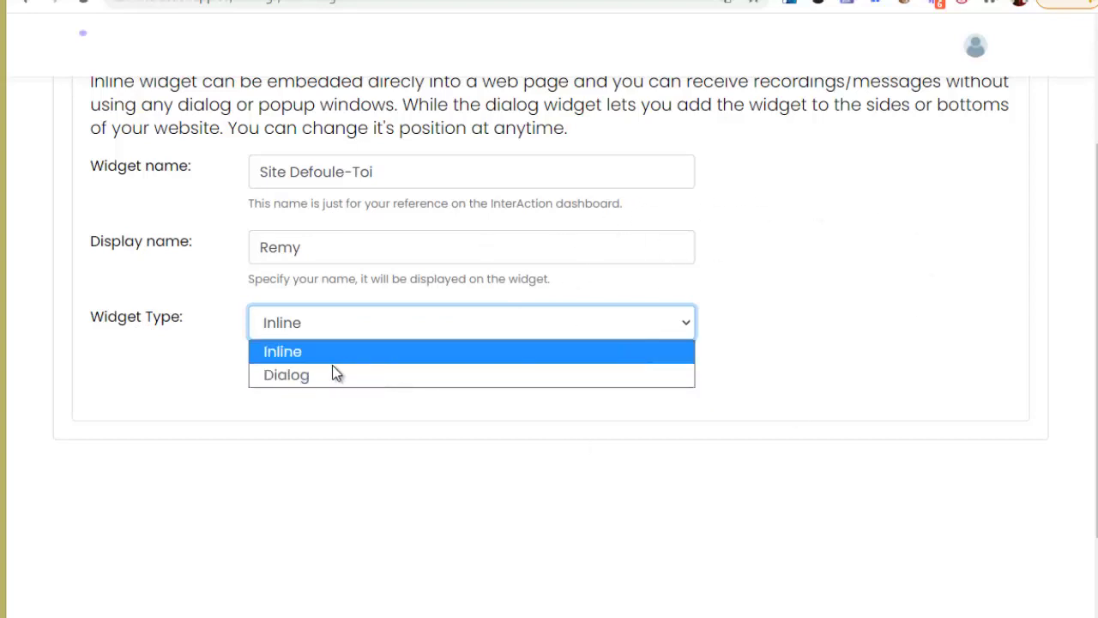
left_click(291, 376)
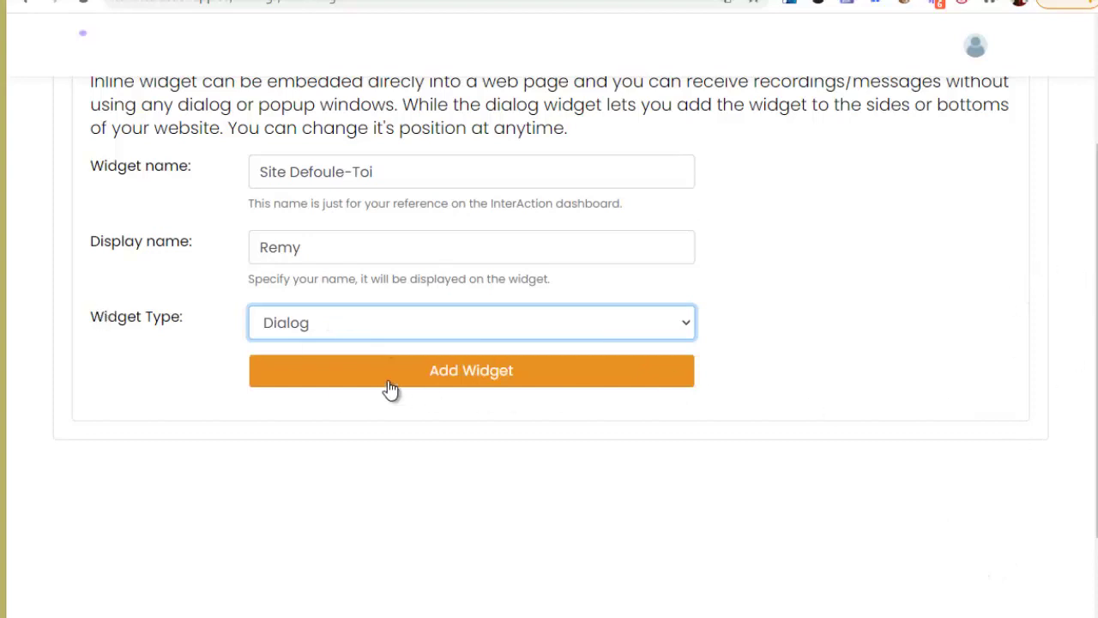
left_click(478, 372)
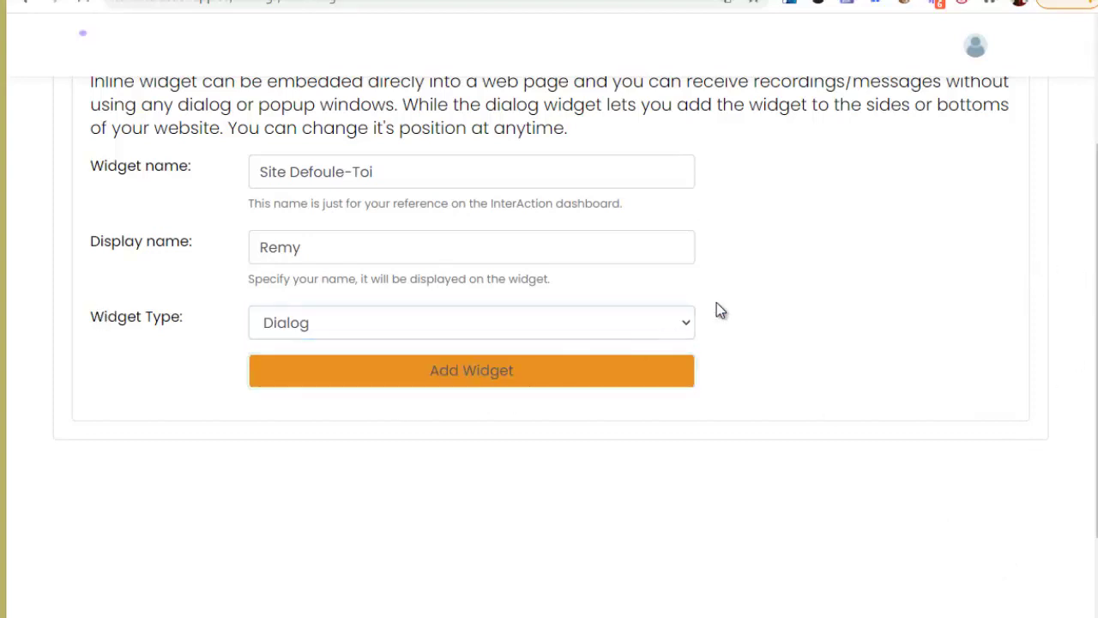
Set the sidebar button text to "Envoyez Votre Message !" and its position to bottom-right.
scroll(492, 233, "down", 2)
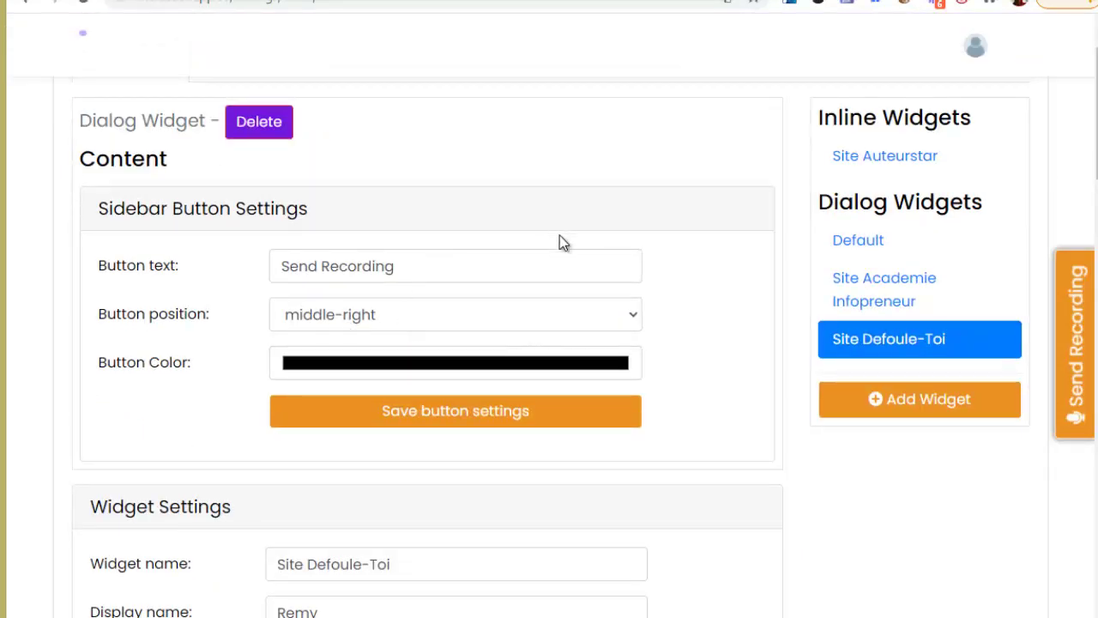
scroll(481, 223, "up", 2)
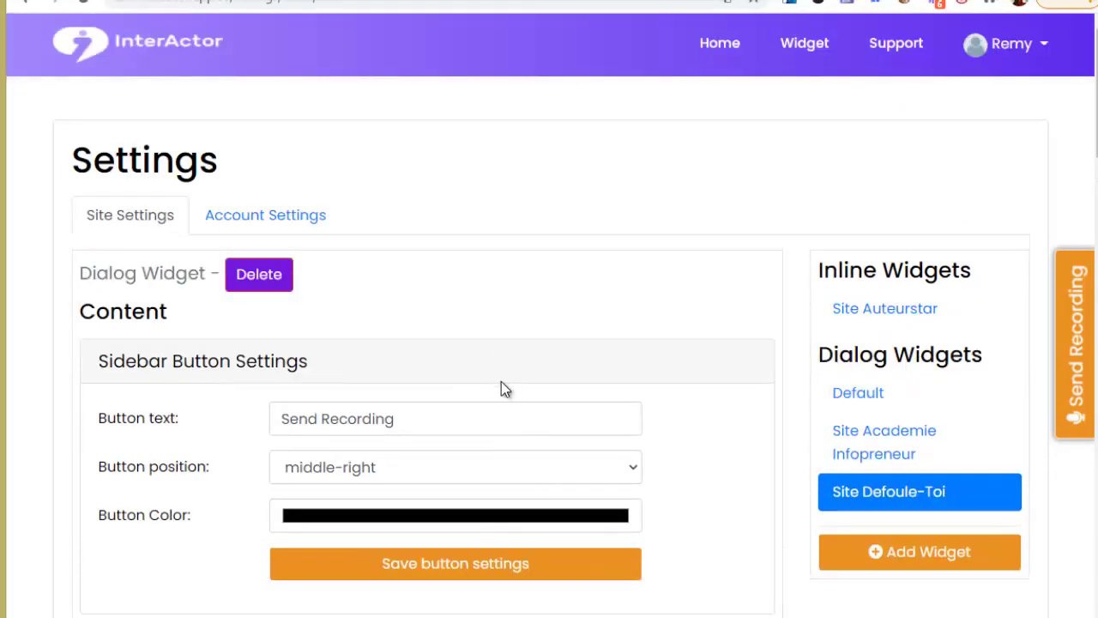
scroll(385, 275, "down", 2)
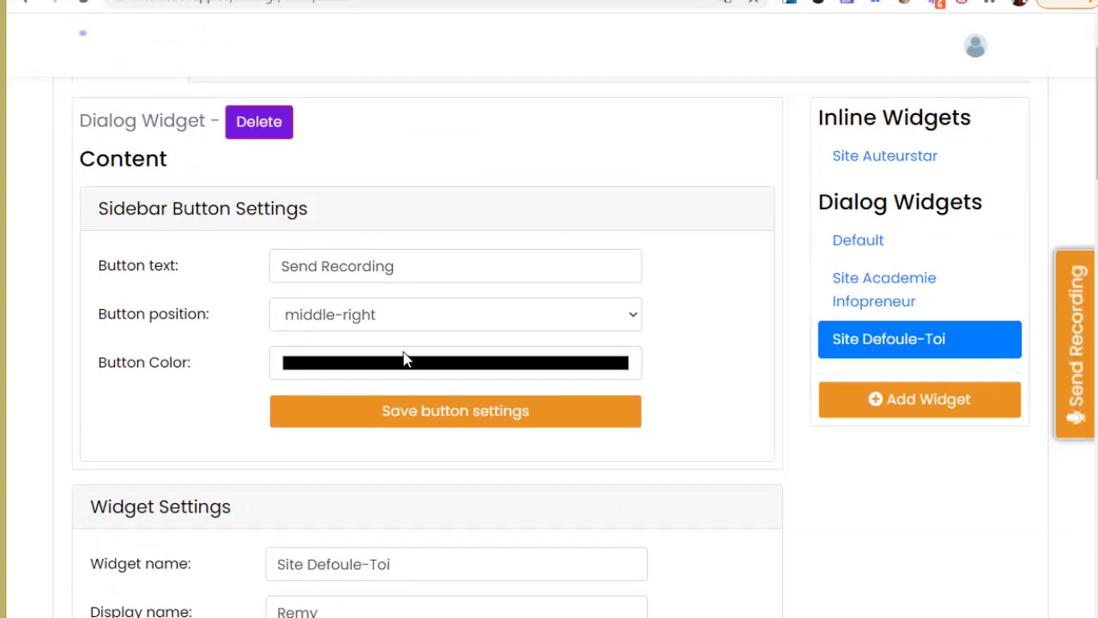
left_click_drag(404, 276, 204, 272)
type("Envoyez Votre Message !")
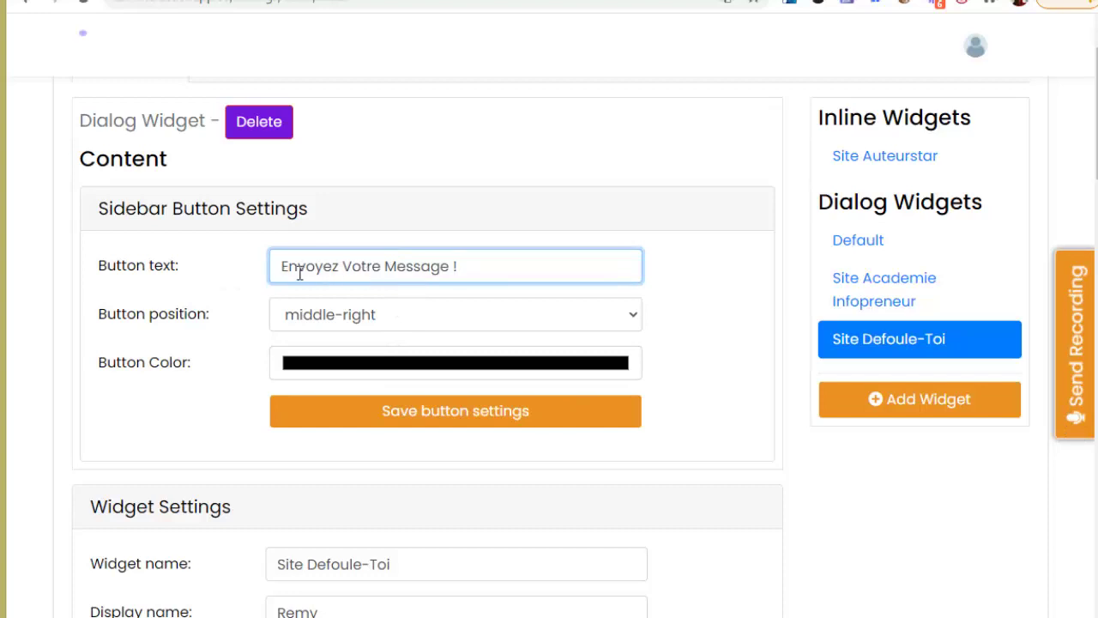
left_click(683, 272)
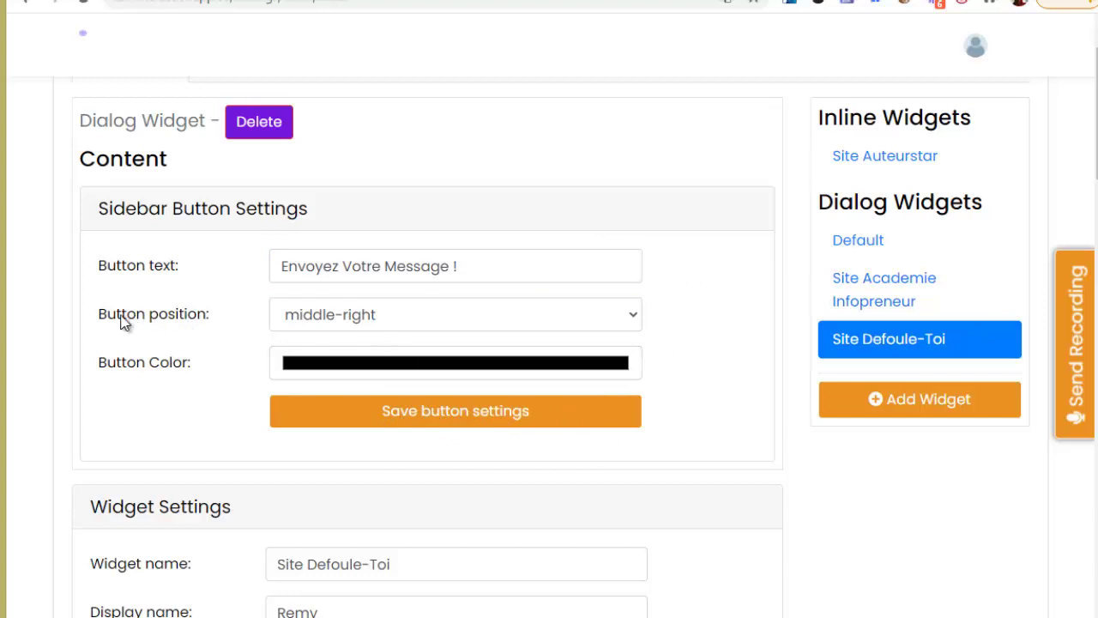
left_click(411, 318)
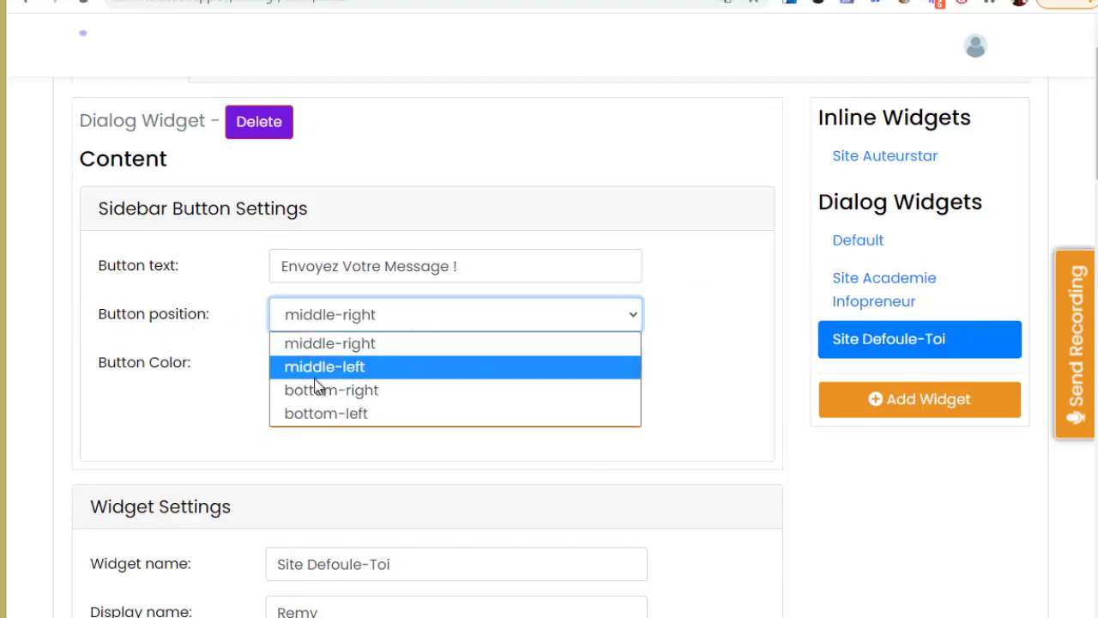
left_click(365, 397)
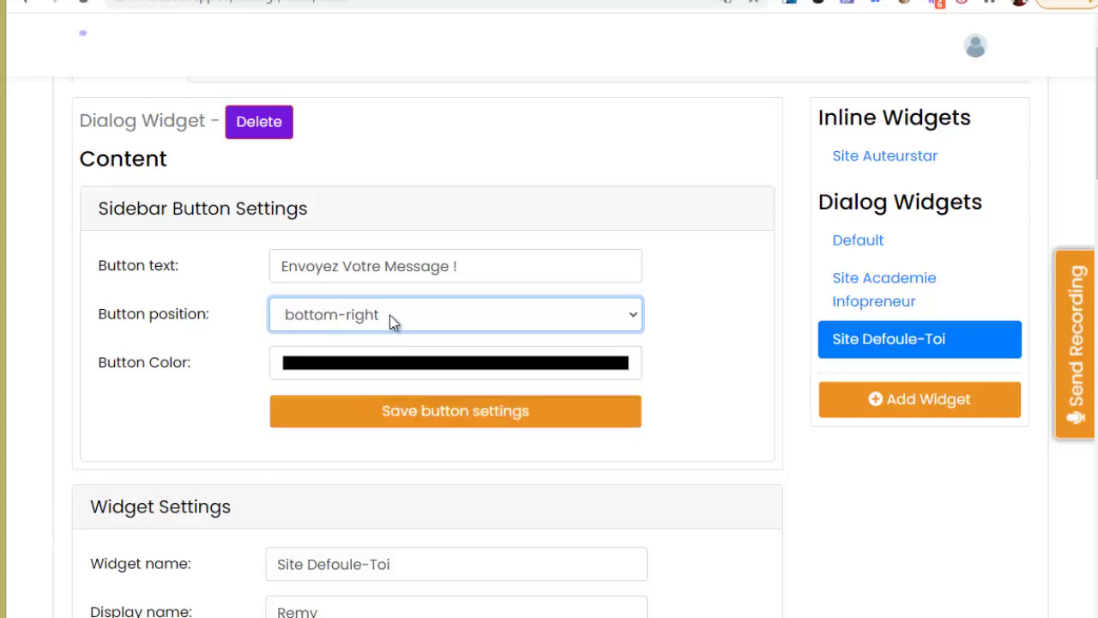
Set the sidebar button color to bright green (RGB 87, 255, 26) and save the button settings.
left_click(422, 372)
left_click_drag(386, 460, 455, 387)
left_click(421, 524)
left_click_drag(439, 527, 432, 524)
left_click(453, 382)
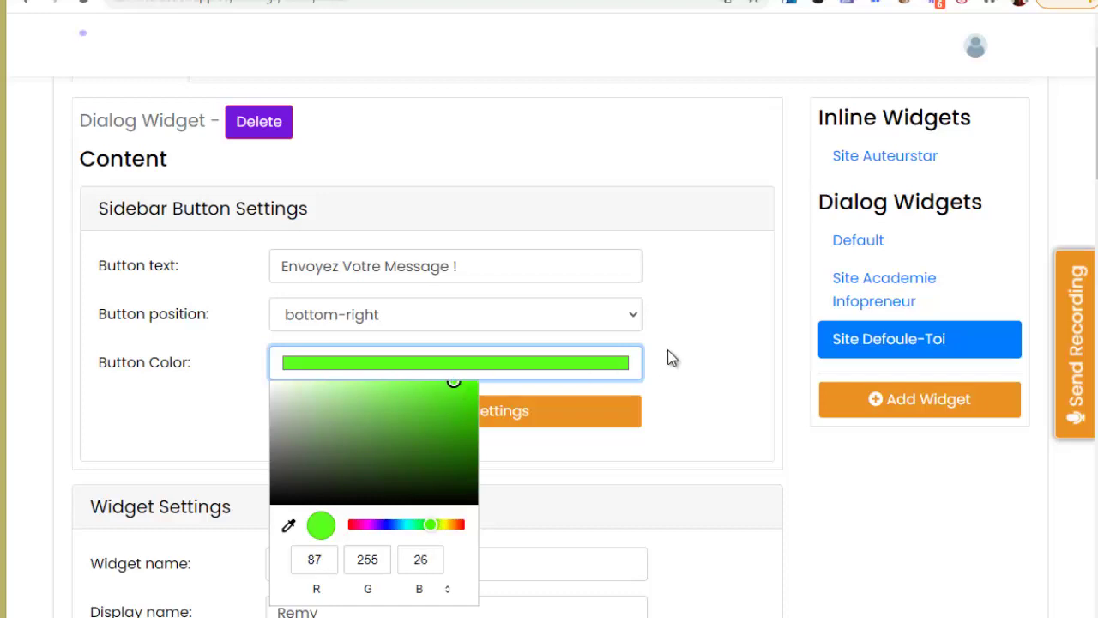
left_click(663, 365)
left_click(463, 416)
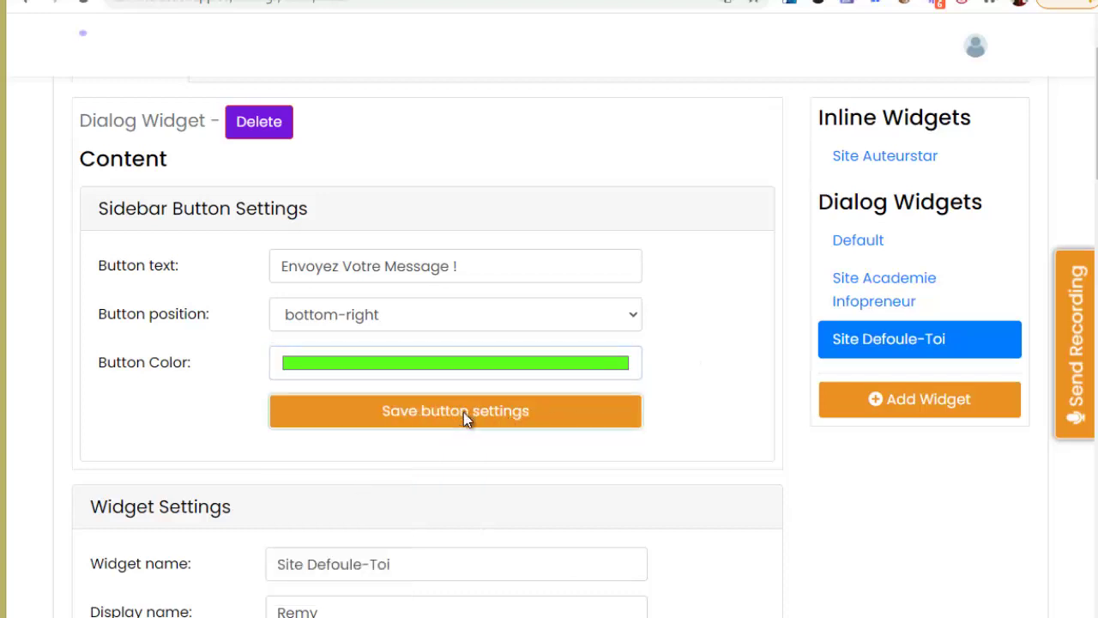
Preview the recording dialog of the green "Envoyez Votre Message !" button, and close it.
scroll(702, 380, "down", 2)
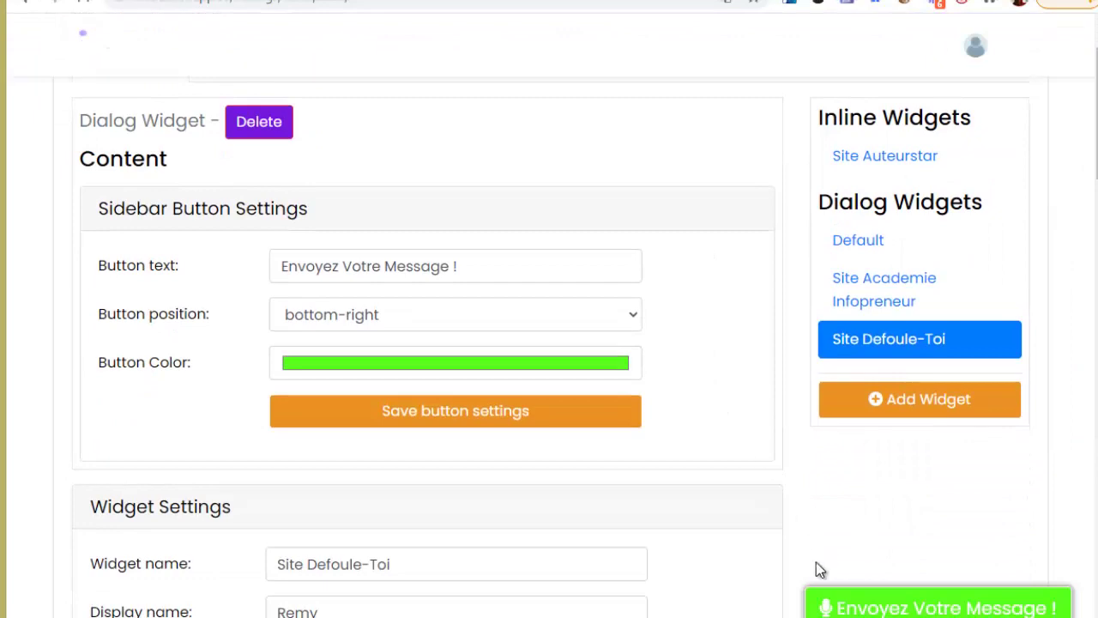
left_click(977, 607)
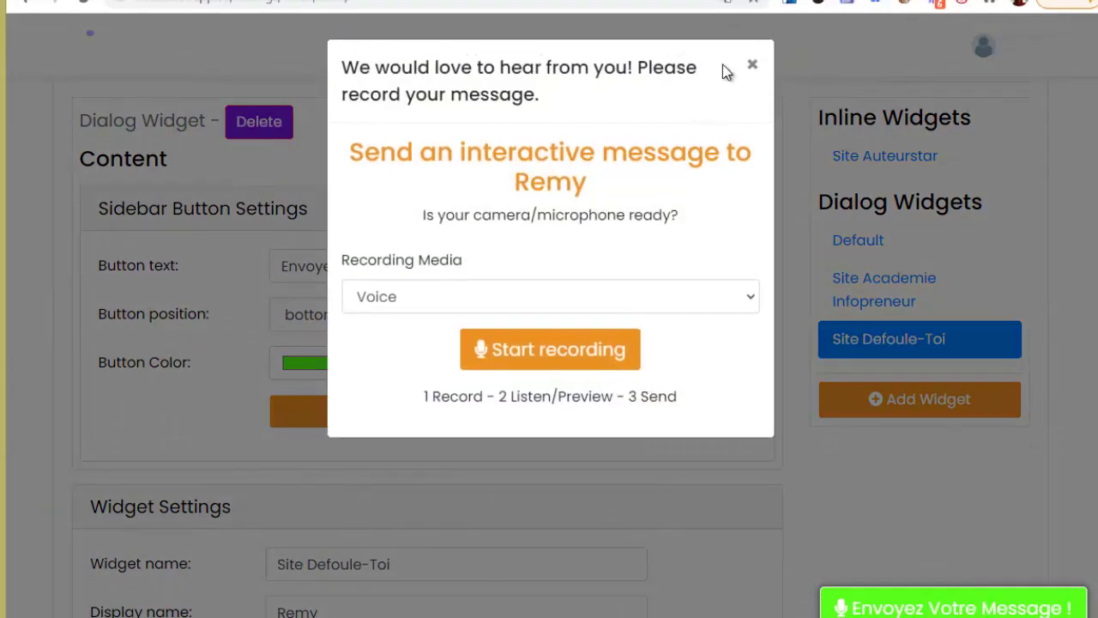
left_click(752, 69)
Replace the widget's welcome message with "Comment pouvons-nous vous aider ? Enregistrez votre message.".
scroll(633, 314, "down", 1)
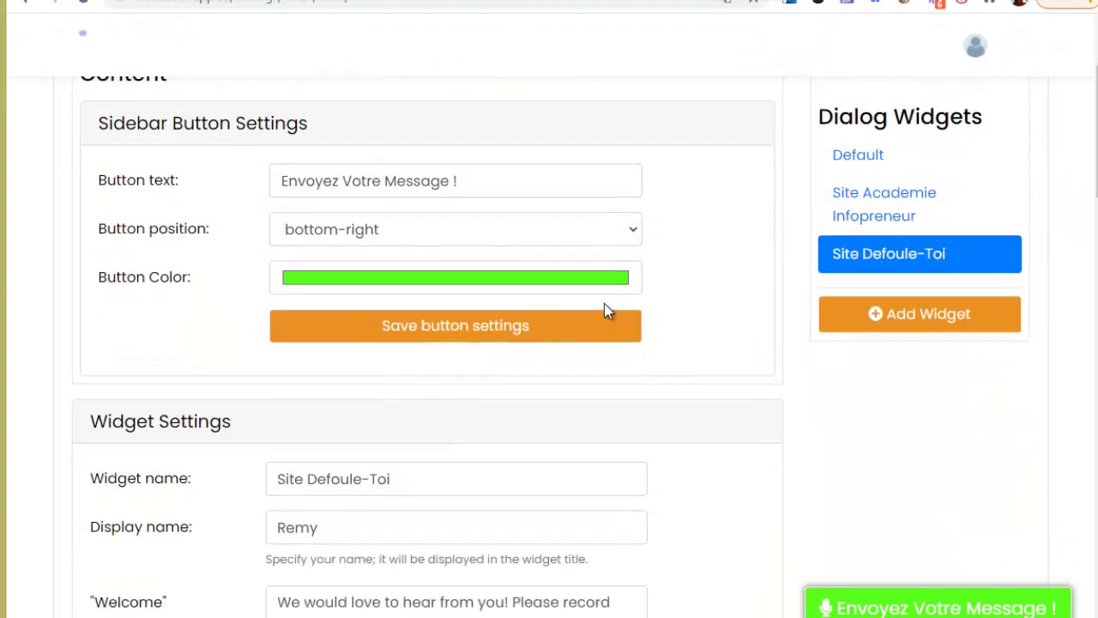
scroll(403, 272, "down", 3)
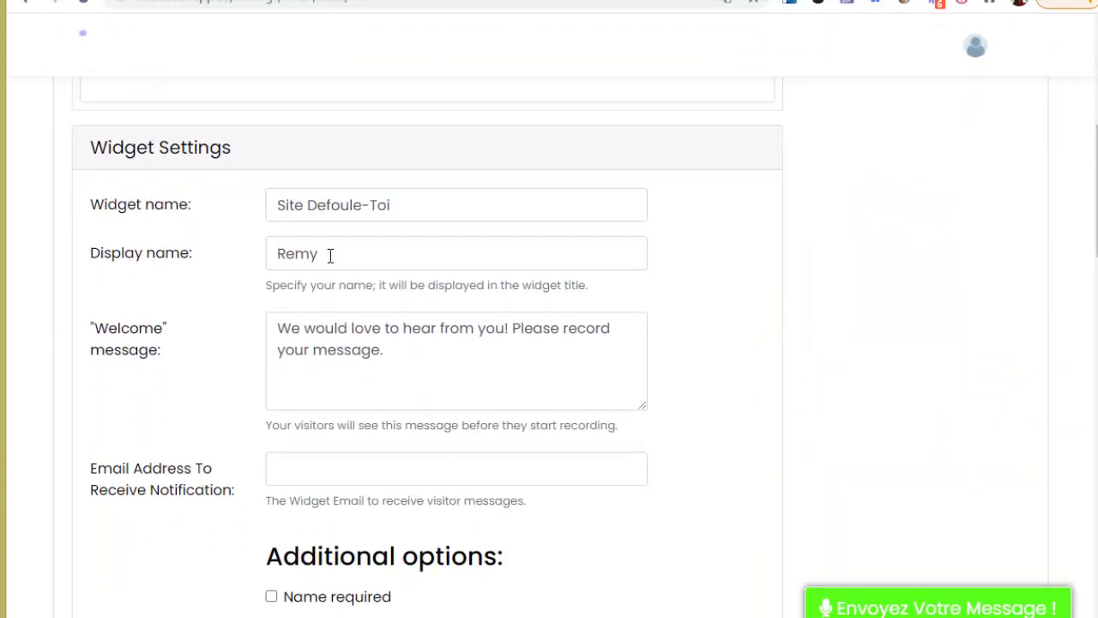
scroll(324, 252, "down", 1)
left_click(215, 246)
triple_click(446, 269)
type("Comment pouvons-nous vous aider ? Enregistrez votre message.")
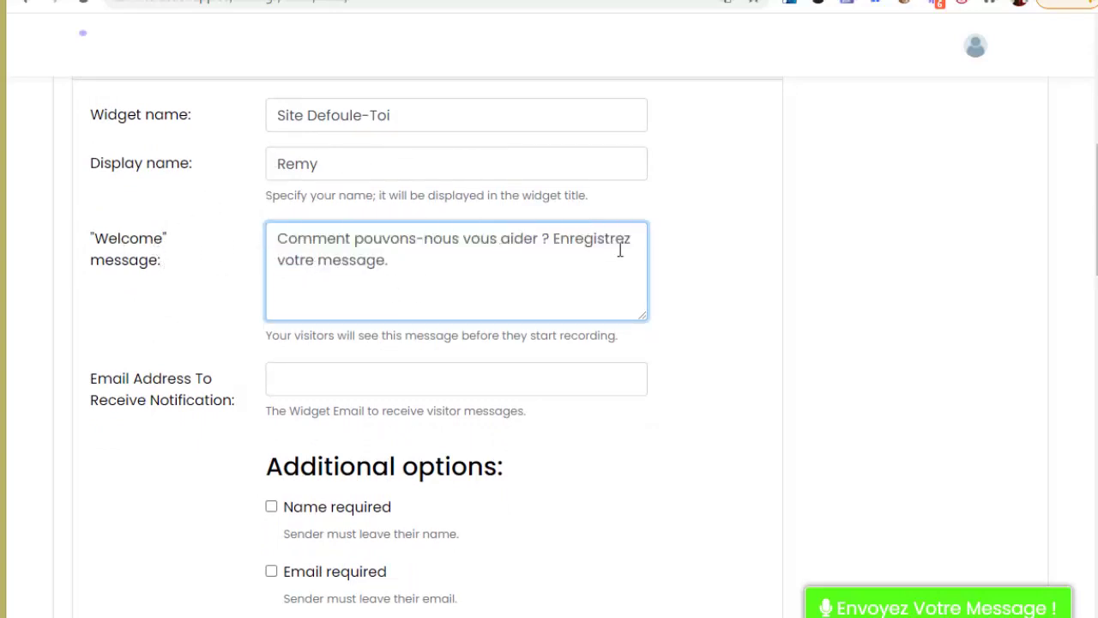
Fill in the widget's notification e-mail address from the suggested entry.
scroll(305, 294, "down", 1)
key("Tab")
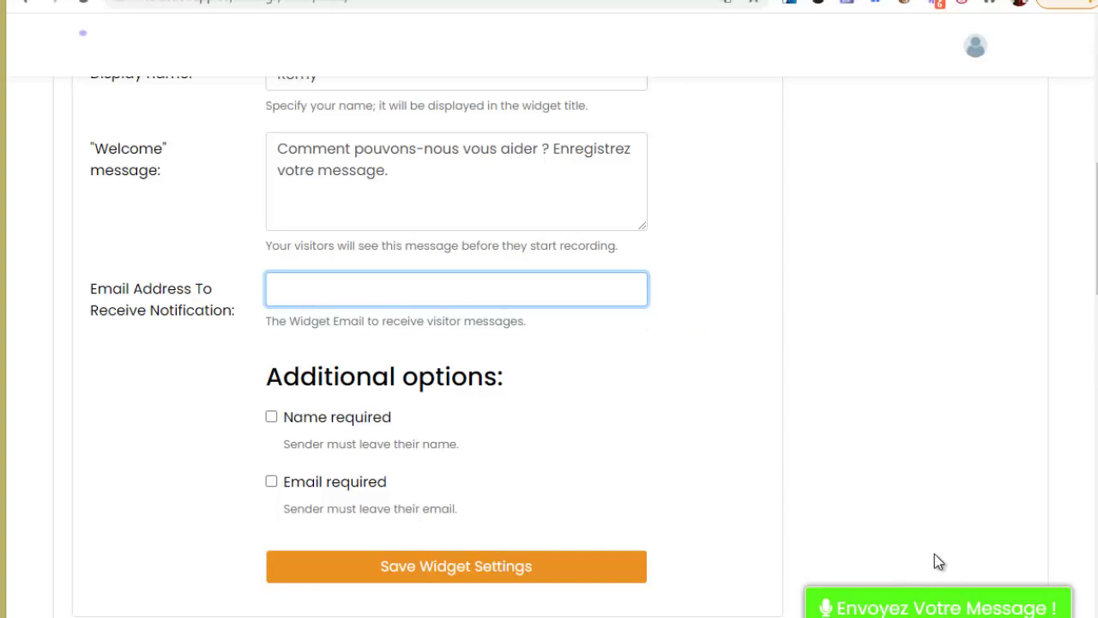
left_click(336, 292)
key("Down")
key("Return")
scroll(228, 284, "down", 1)
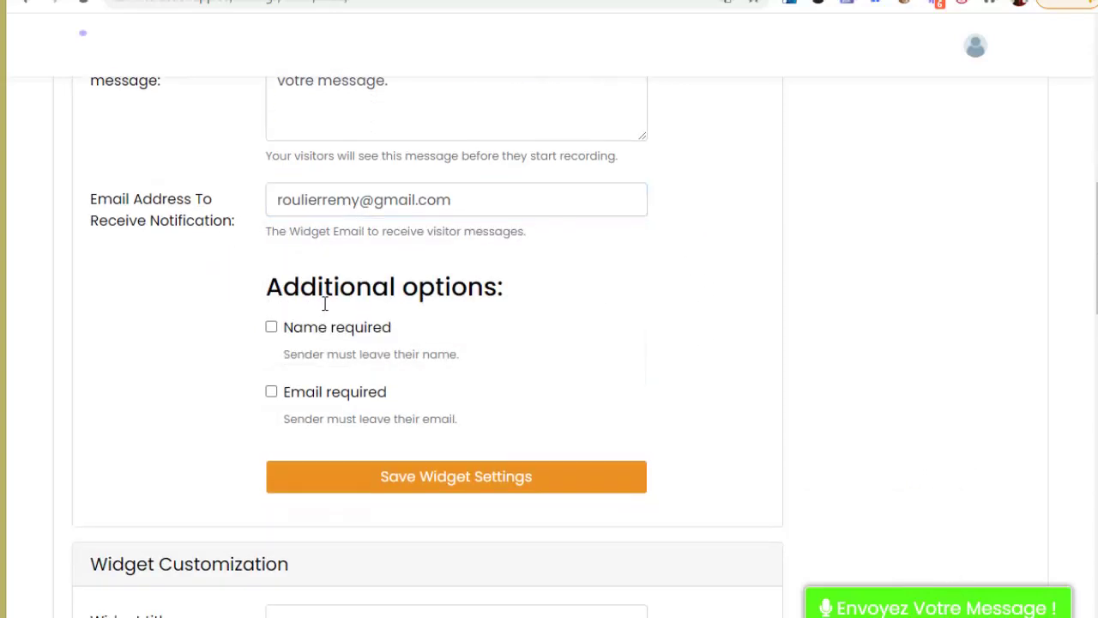
Require senders to leave their email and save the widget settings.
scroll(326, 296, "down", 1)
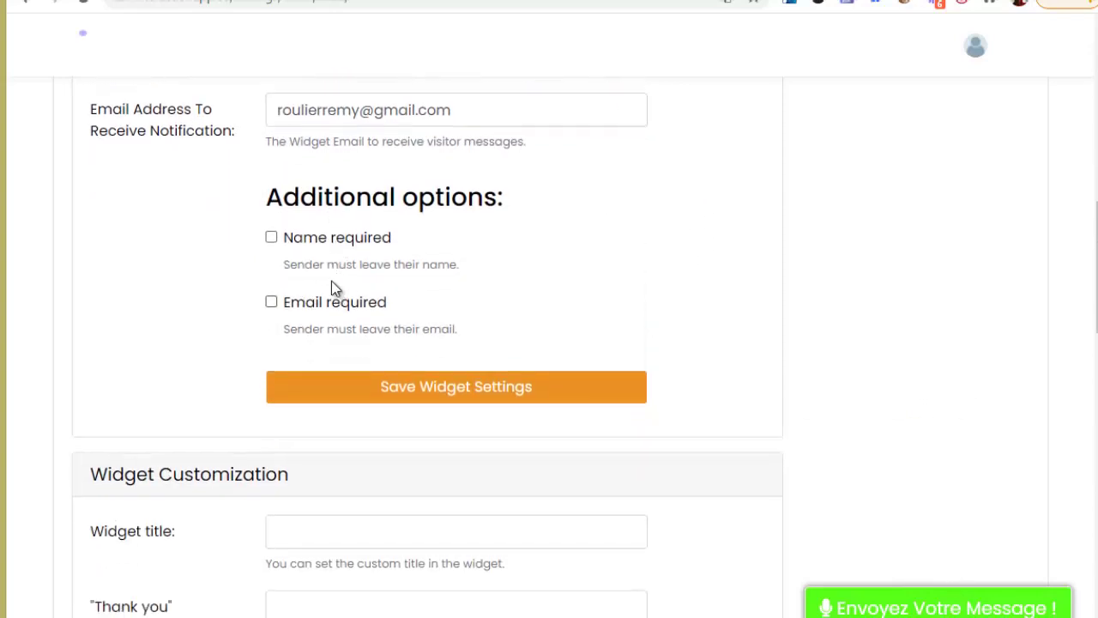
left_click(271, 303)
left_click(477, 386)
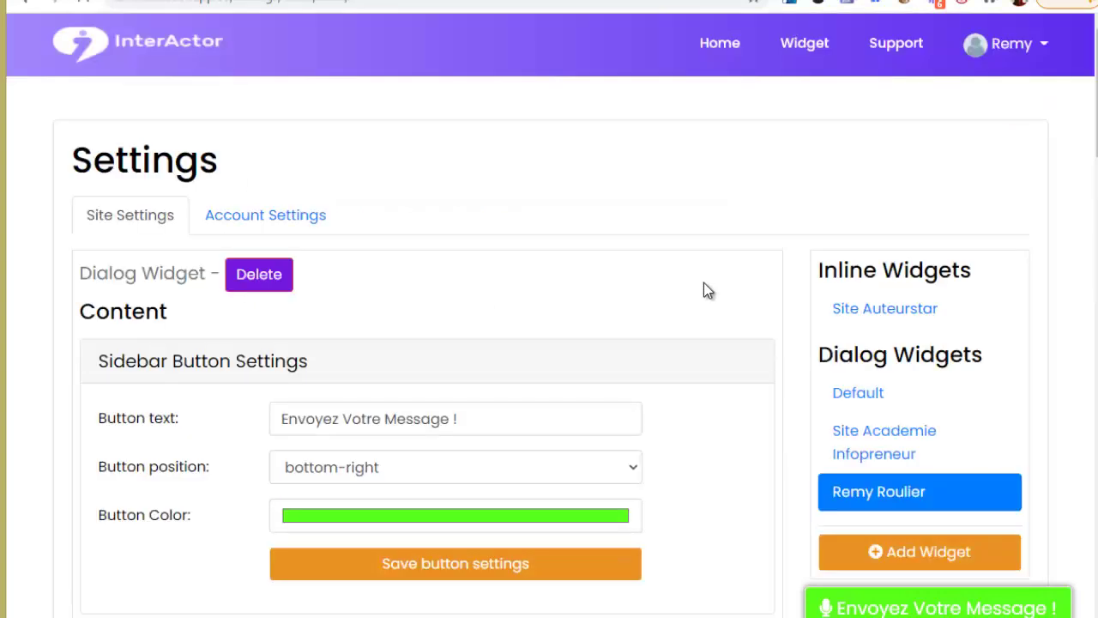
Set the widget title to "Chattons !" and the thank-you message to "Merci de votre message. Nous vous répondrons dans les plus brefs délais.".
left_click(292, 247)
type("Chattons !")
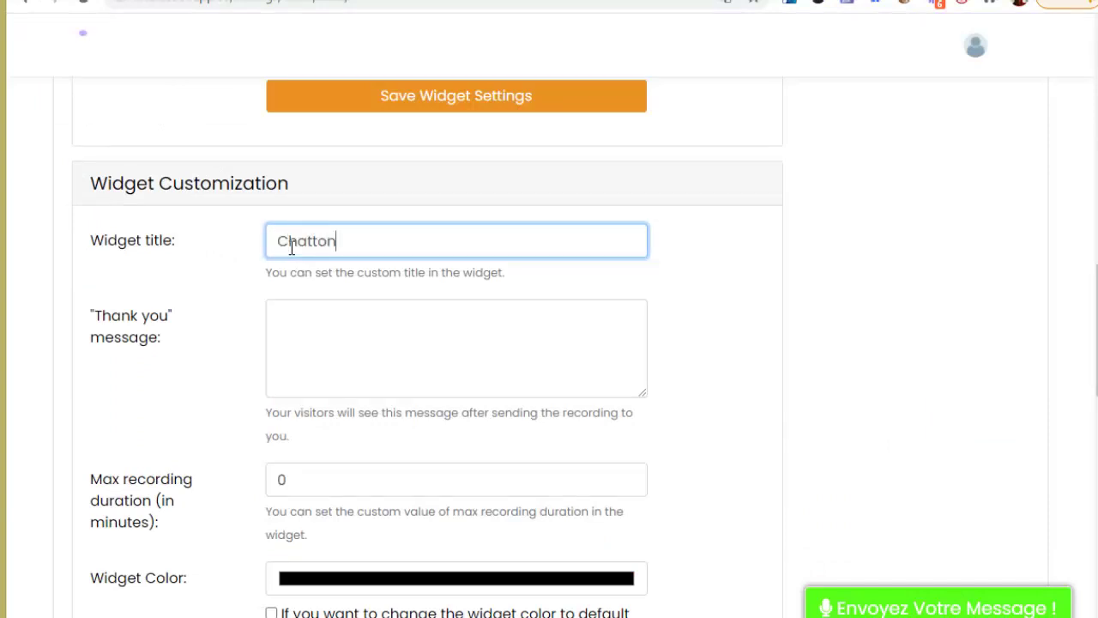
left_click(313, 316)
type("Merci de votre message. Nous vous répondrons dans les plus brefs délais.")
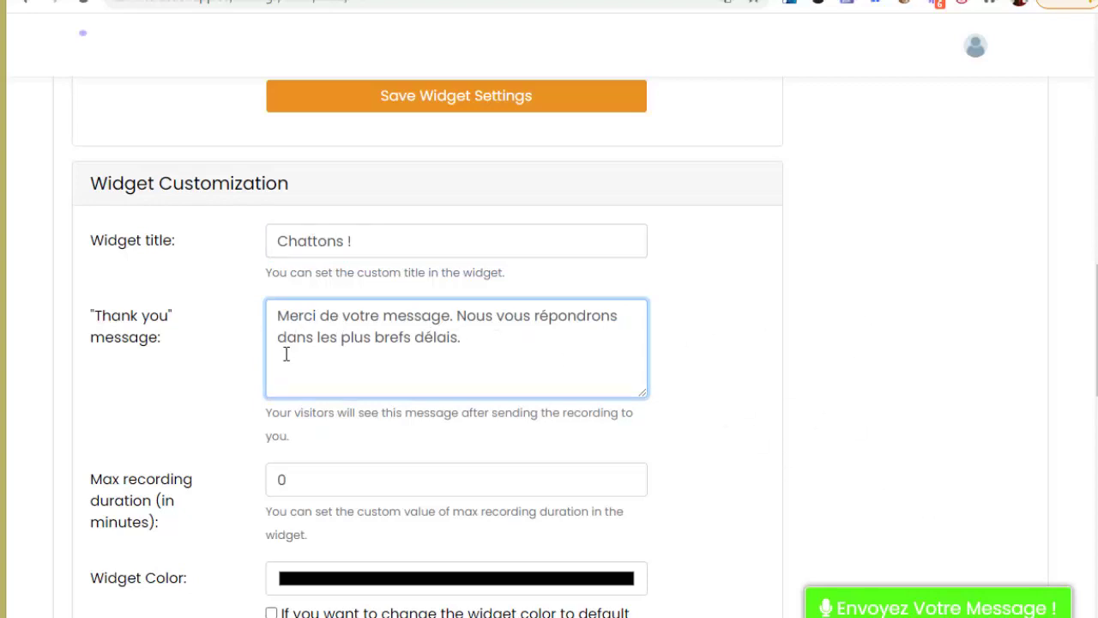
Set the widget's maximum recording duration to 5 minutes.
scroll(300, 377, "down", 1)
left_click(276, 388)
double_click(277, 390)
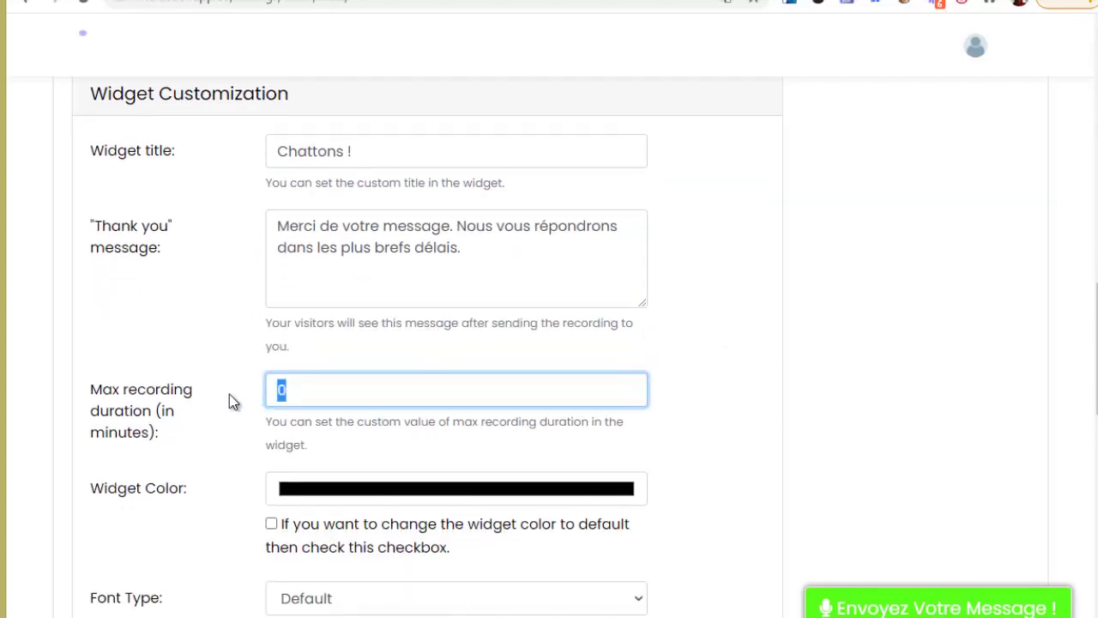
type("5")
scroll(247, 380, "down", 2)
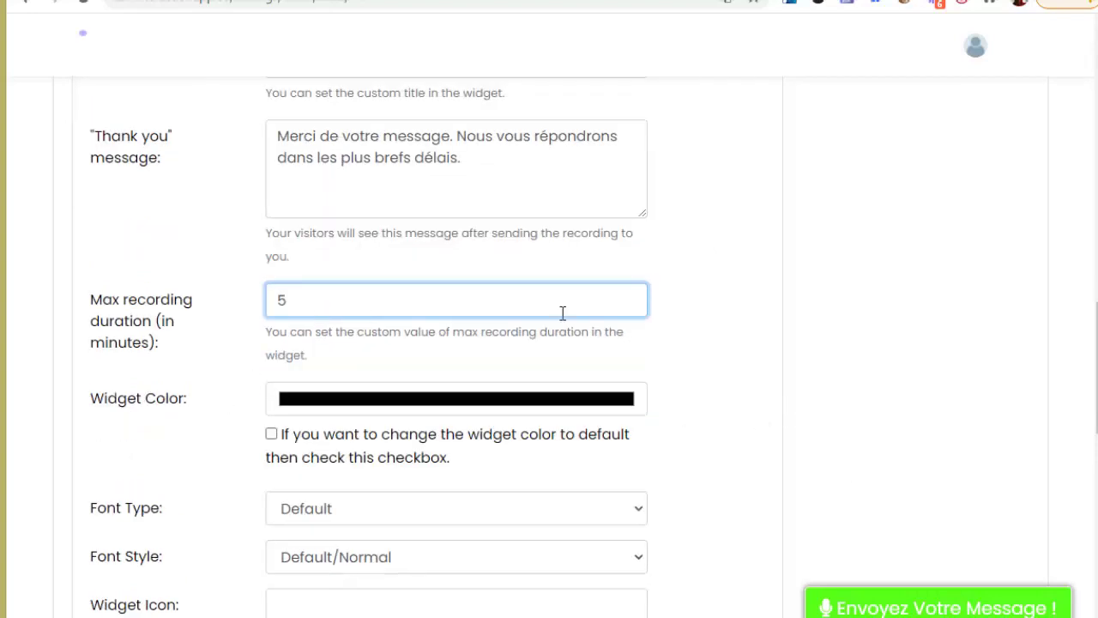
left_click(700, 311)
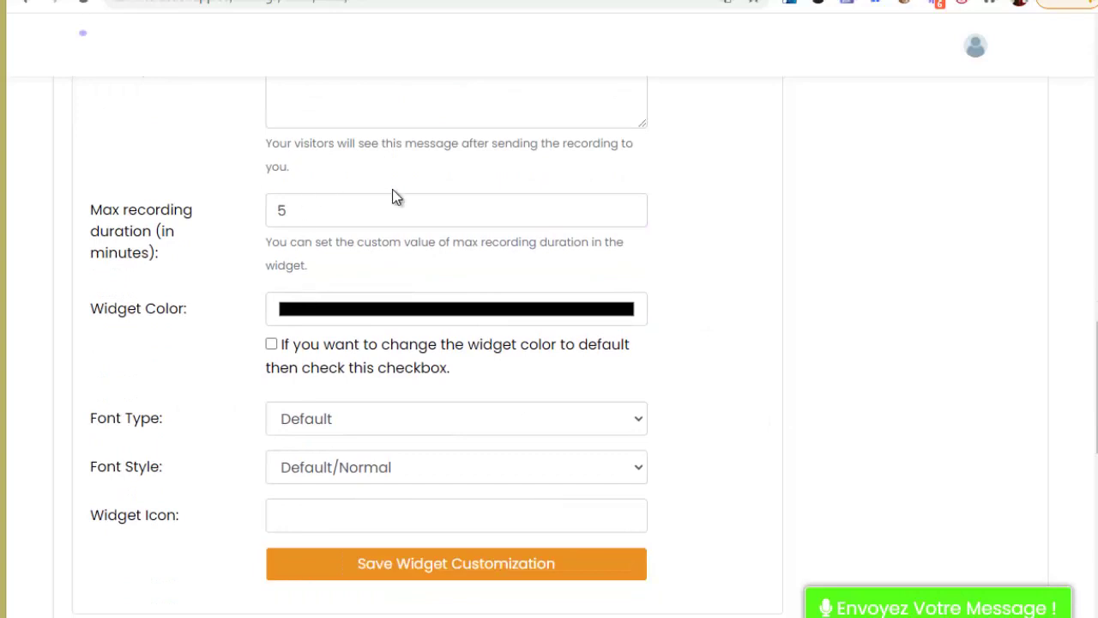
Change the widget color to an orange-yellow shade in the widget customization.
left_click(405, 317)
left_click_drag(375, 472, 447, 474)
left_click_drag(409, 436, 632, 326)
left_click(886, 323)
Keep the widget's font type at Default and set its font style to Bold.
scroll(385, 241, "down", 1)
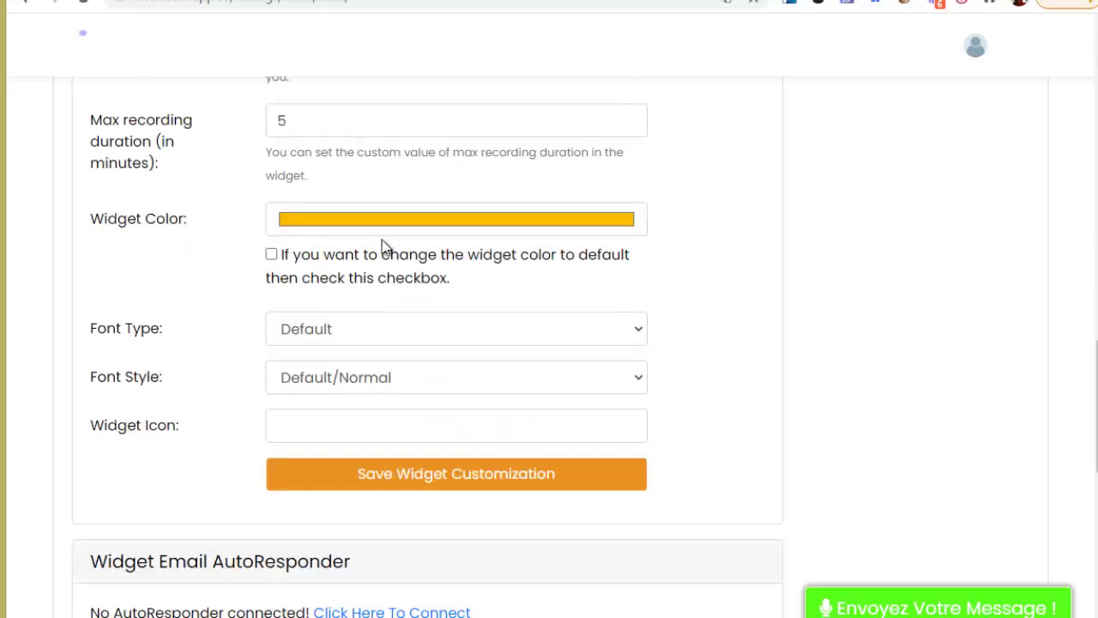
scroll(352, 263, "down", 1)
left_click(512, 252)
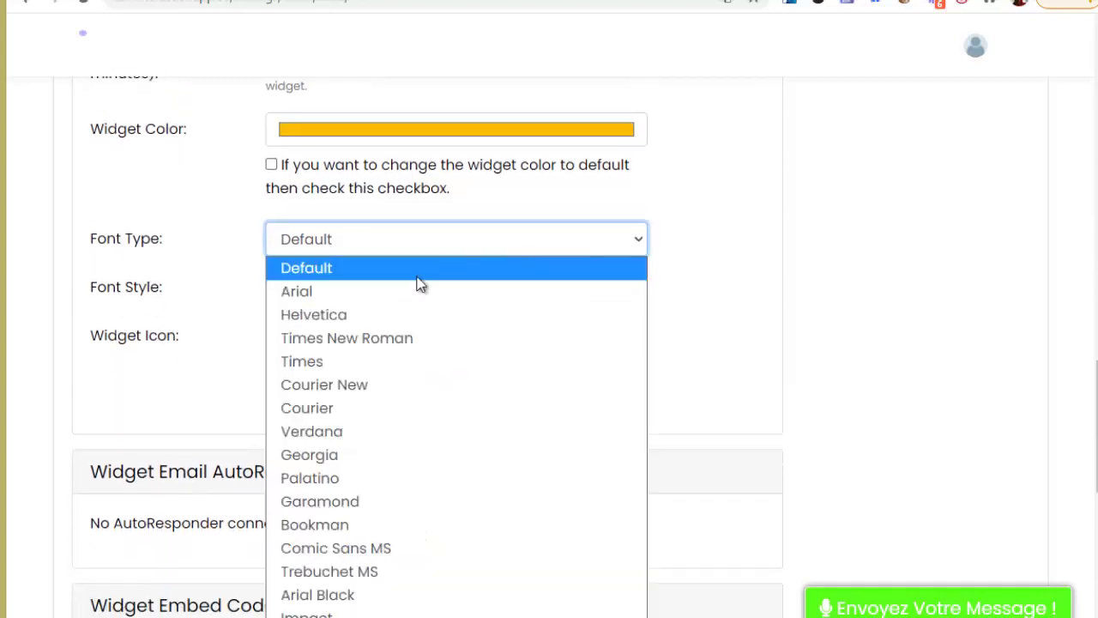
left_click(696, 234)
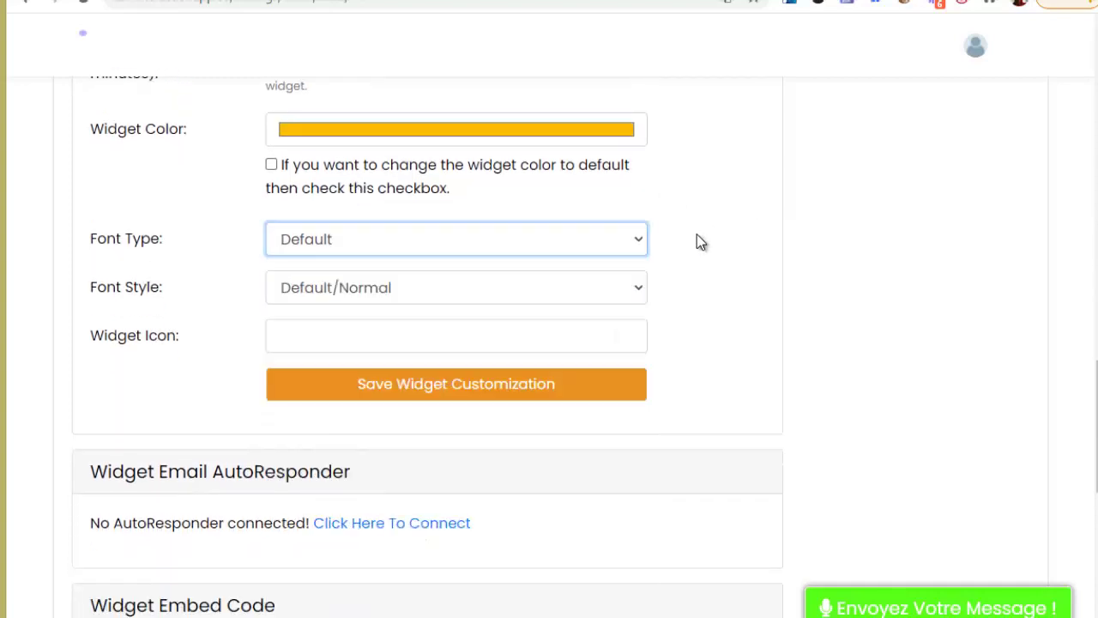
left_click(426, 296)
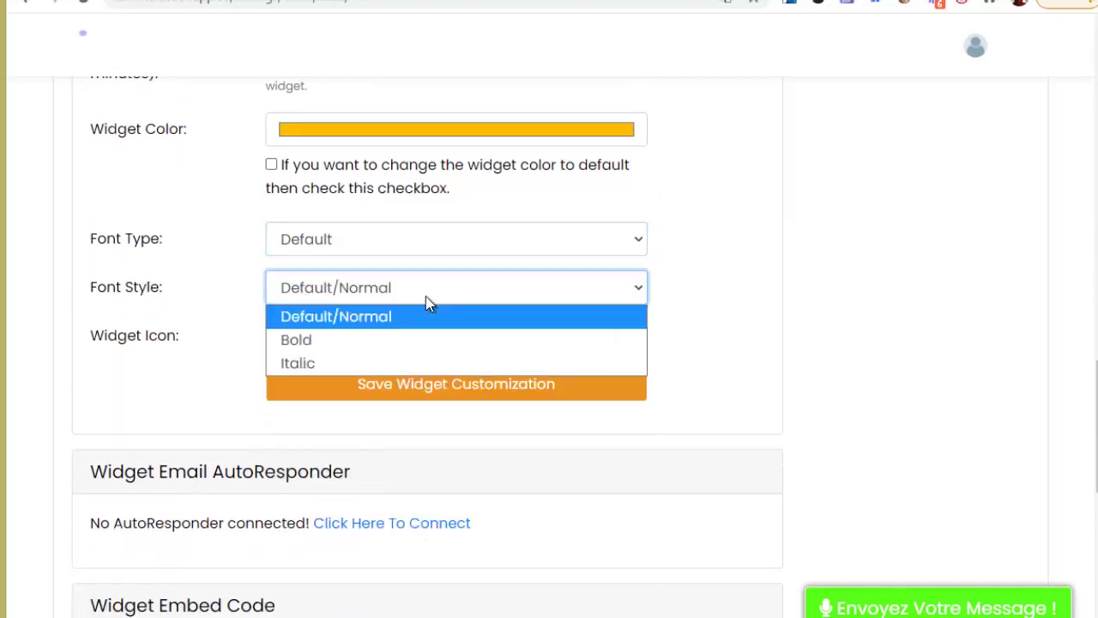
left_click(323, 346)
scroll(214, 348, "up", 1)
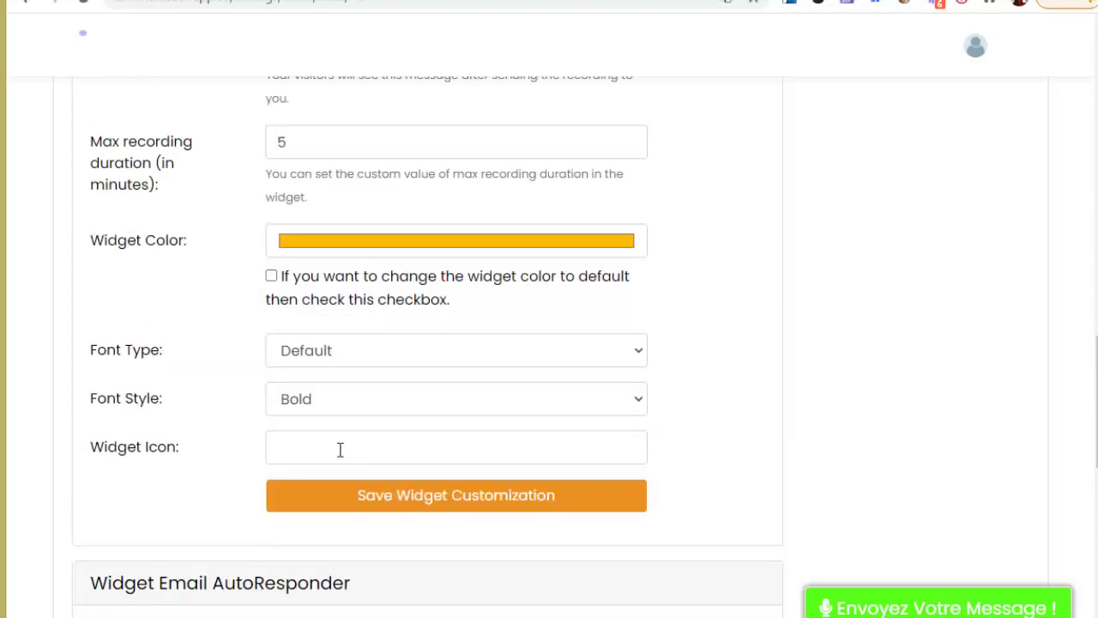
Leave the widget icon empty and save the widget customization.
left_click(314, 447)
scroll(428, 497, "down", 1)
scroll(473, 489, "down", 5)
scroll(485, 517, "down", 3)
scroll(466, 519, "up", 5)
left_click(693, 343)
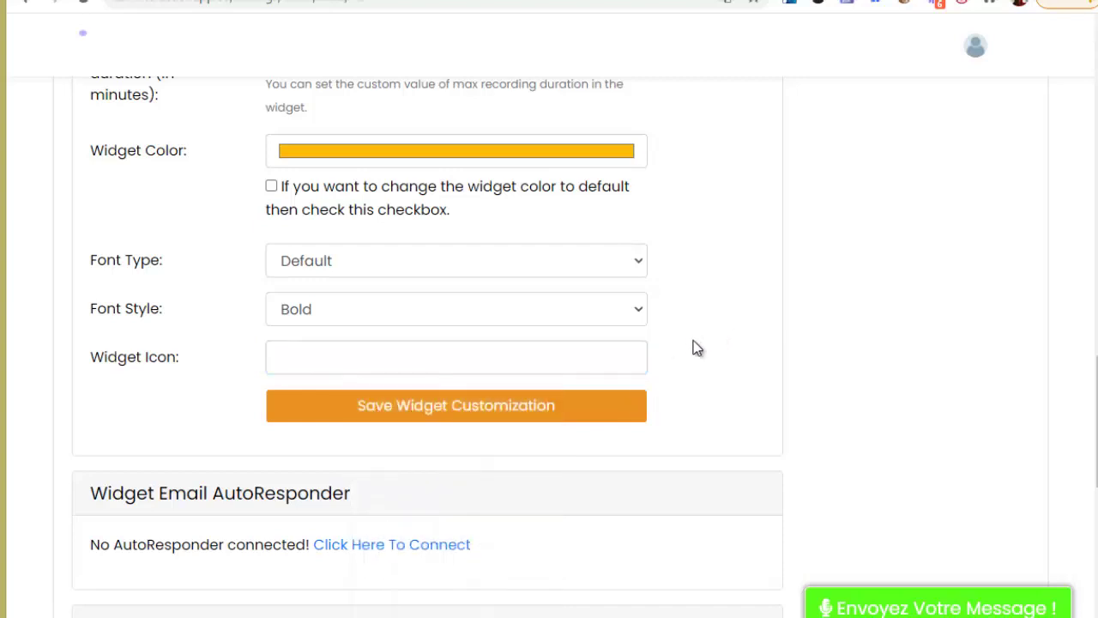
scroll(678, 352, "up", 2)
scroll(600, 378, "down", 2)
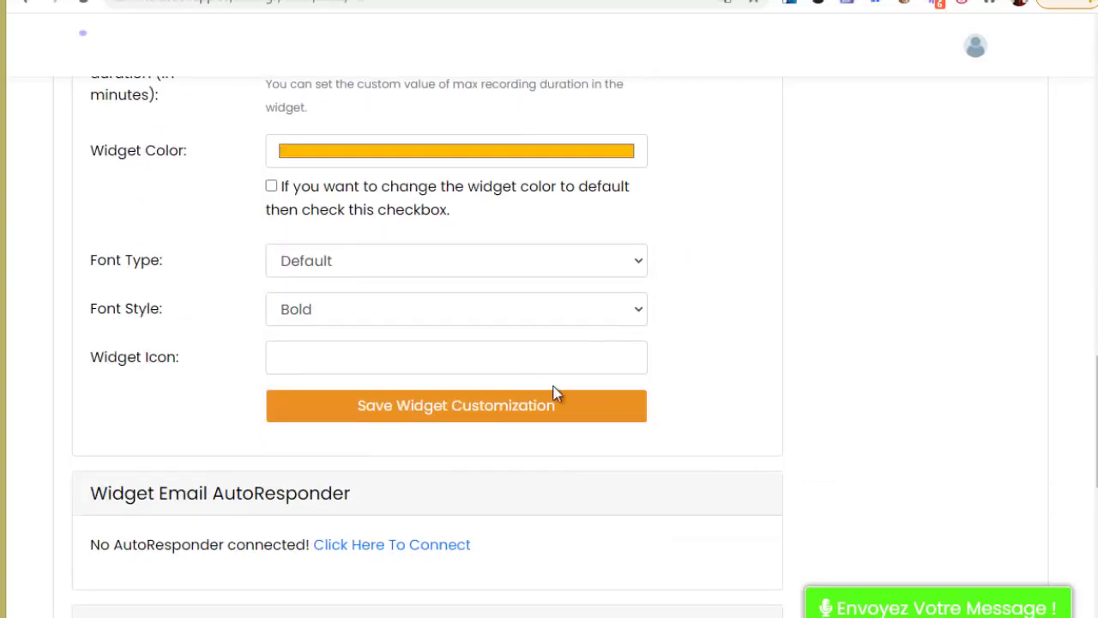
left_click(468, 410)
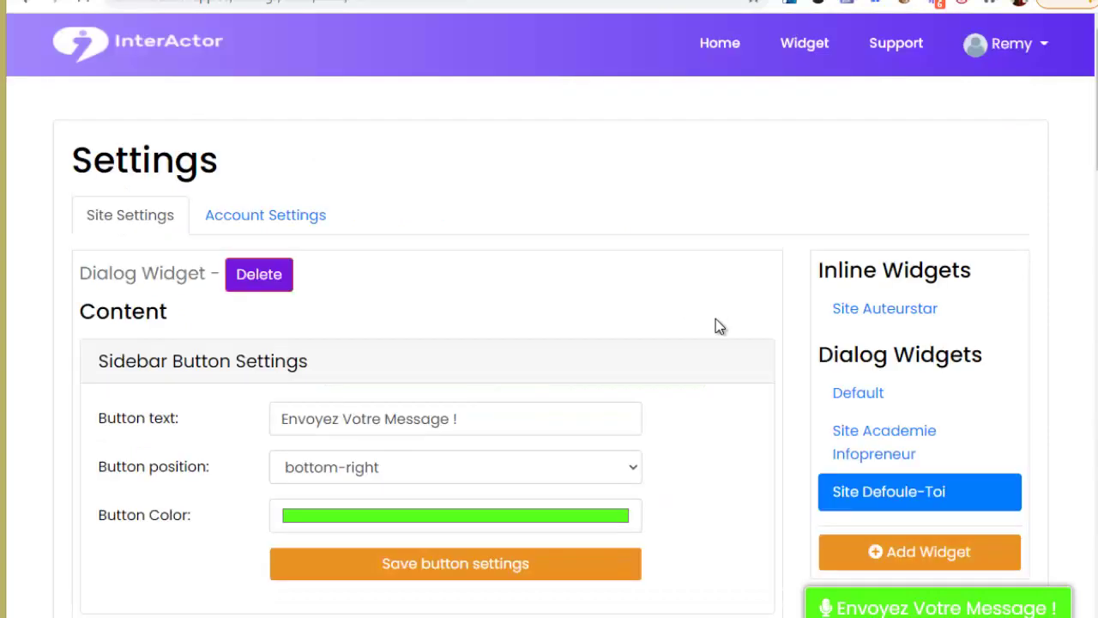
Open the autoresponder connection for the widget and submit aweber as its account.
scroll(718, 327, "down", 10)
scroll(716, 325, "down", 4)
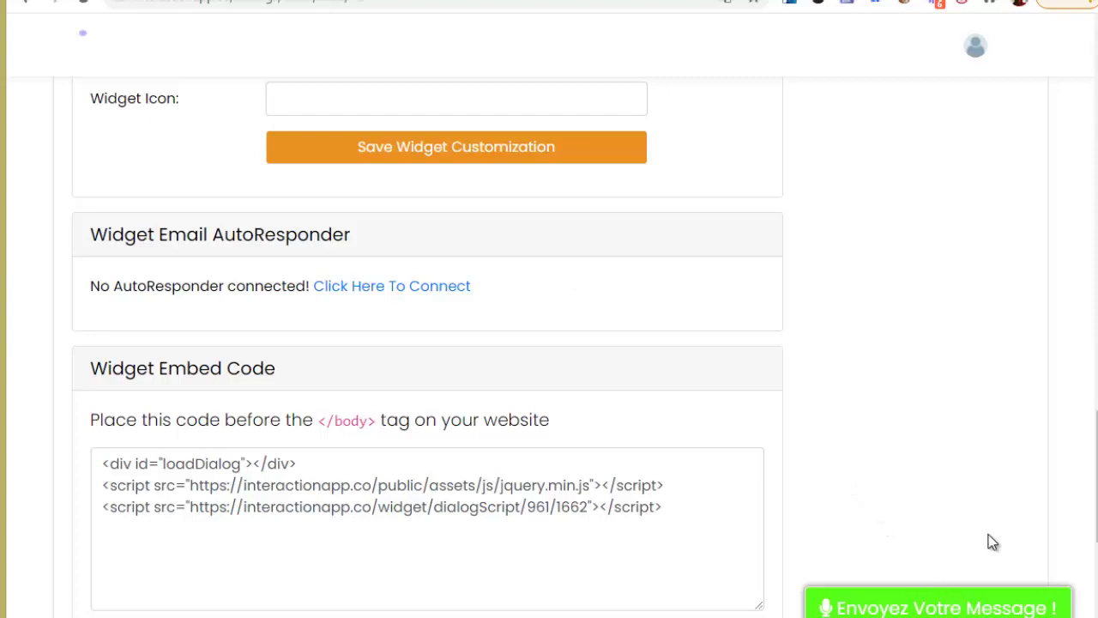
left_click(391, 287)
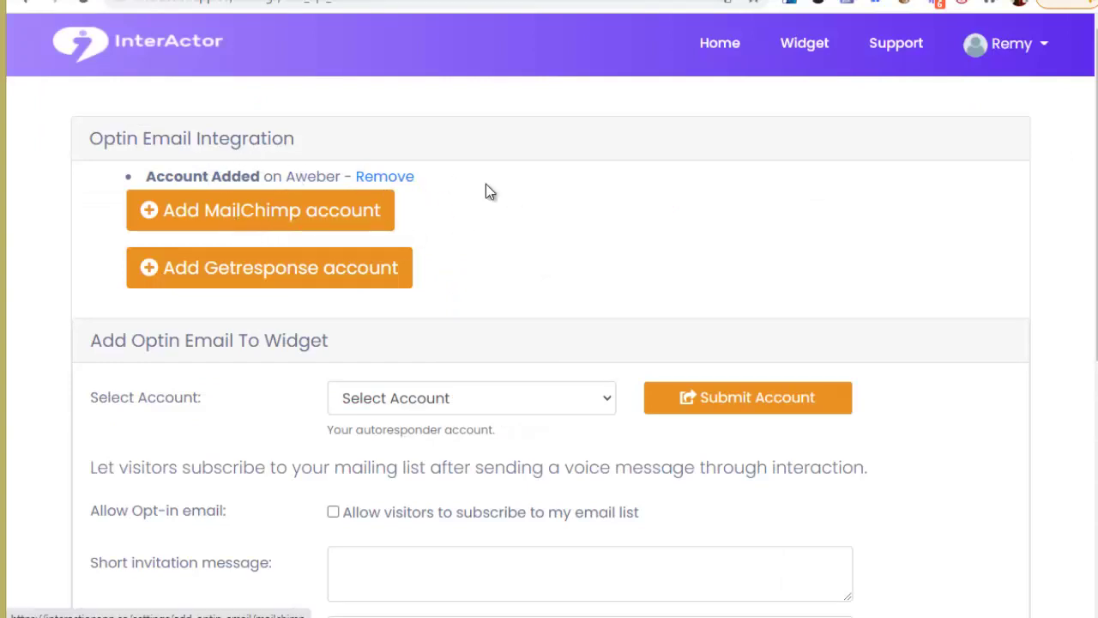
scroll(471, 234, "down", 3)
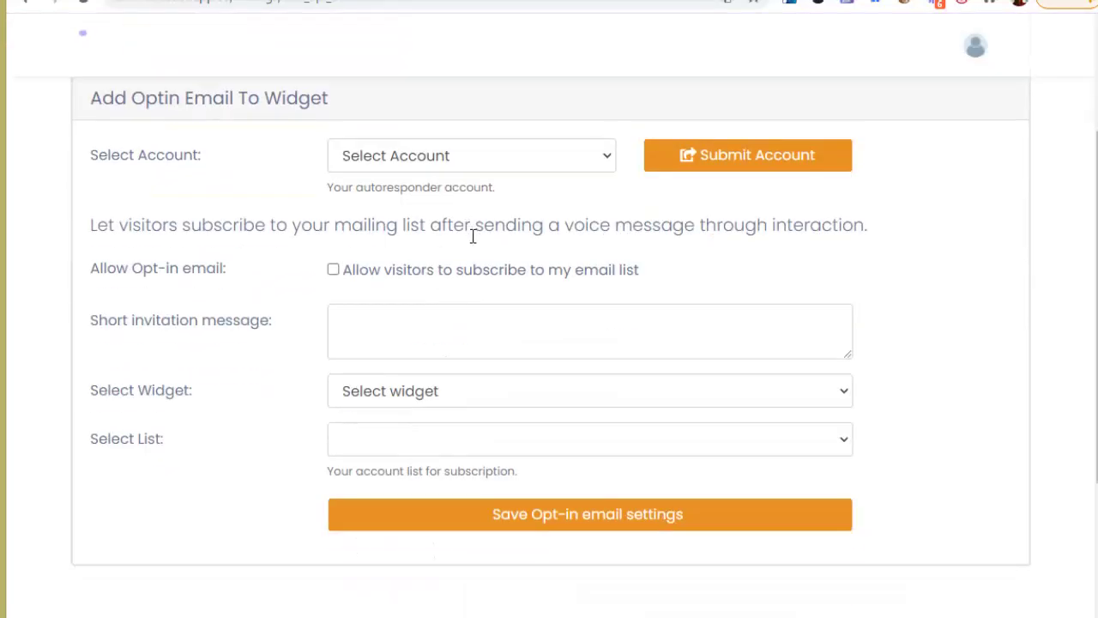
left_click(518, 156)
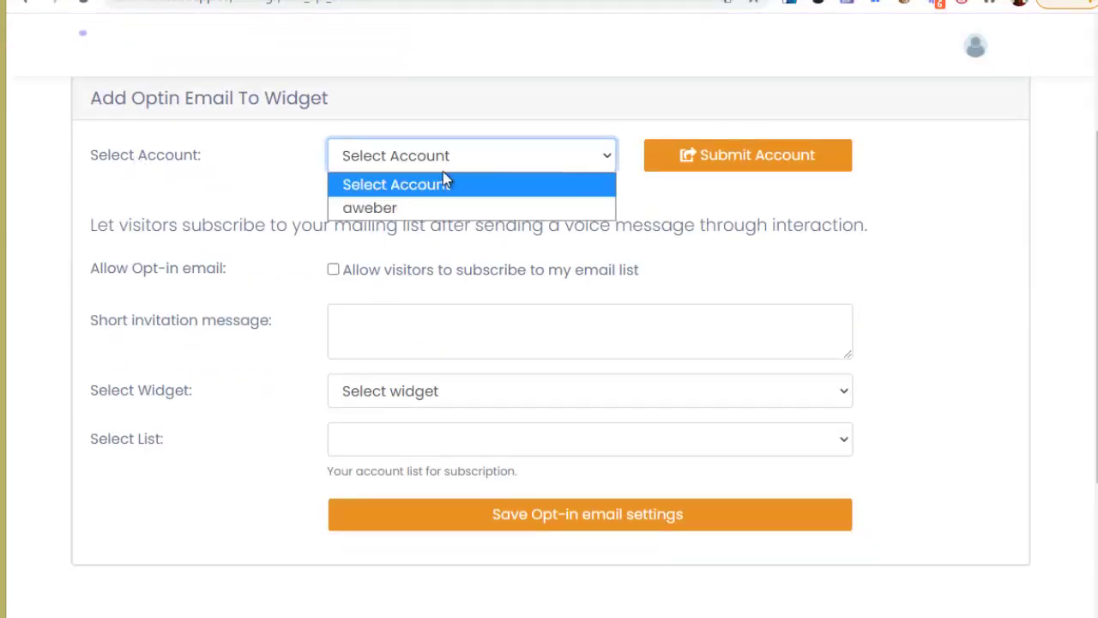
left_click(389, 210)
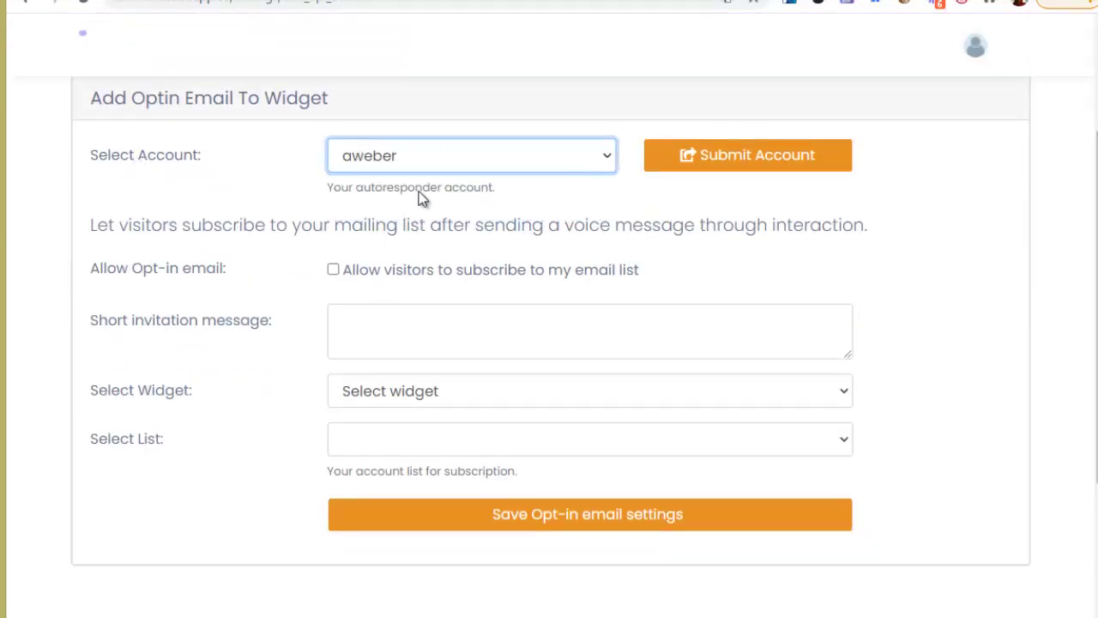
left_click(754, 162)
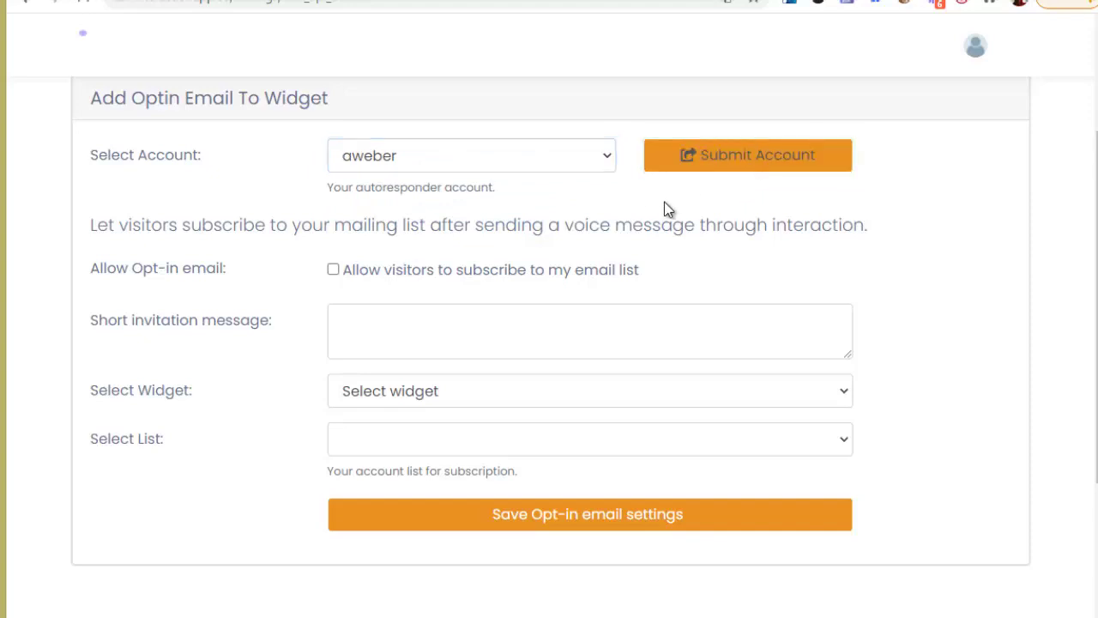
Allow visitors to subscribe to the email list, with Site Defoule-Toi as the widget and Defoule-Toi as the list.
scroll(429, 324, "down", 4)
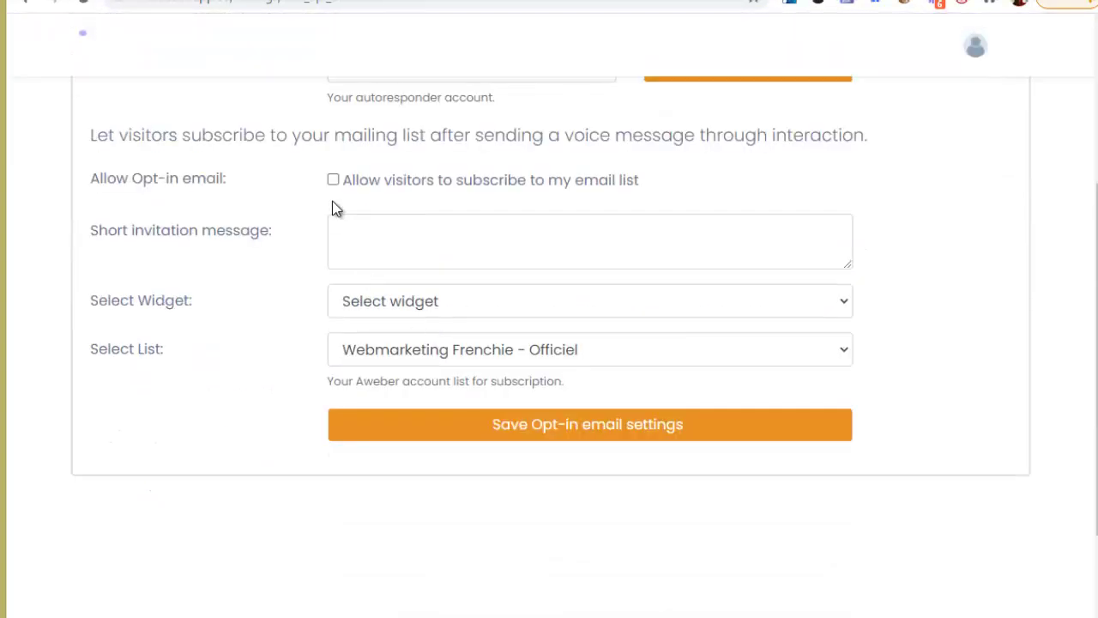
left_click(333, 181)
left_click(364, 239)
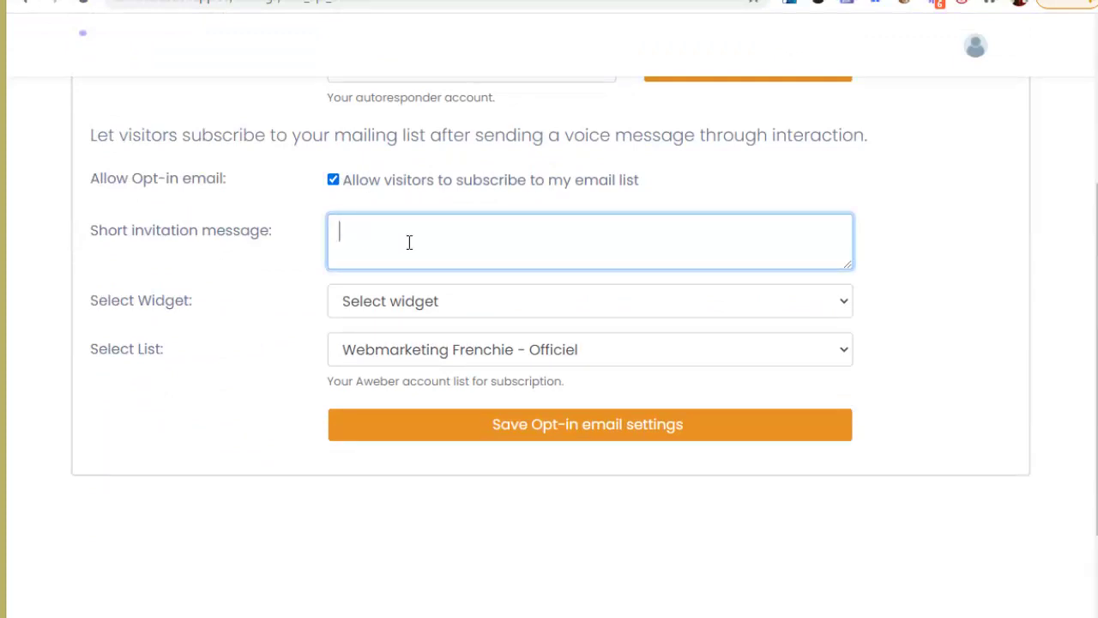
left_click(435, 305)
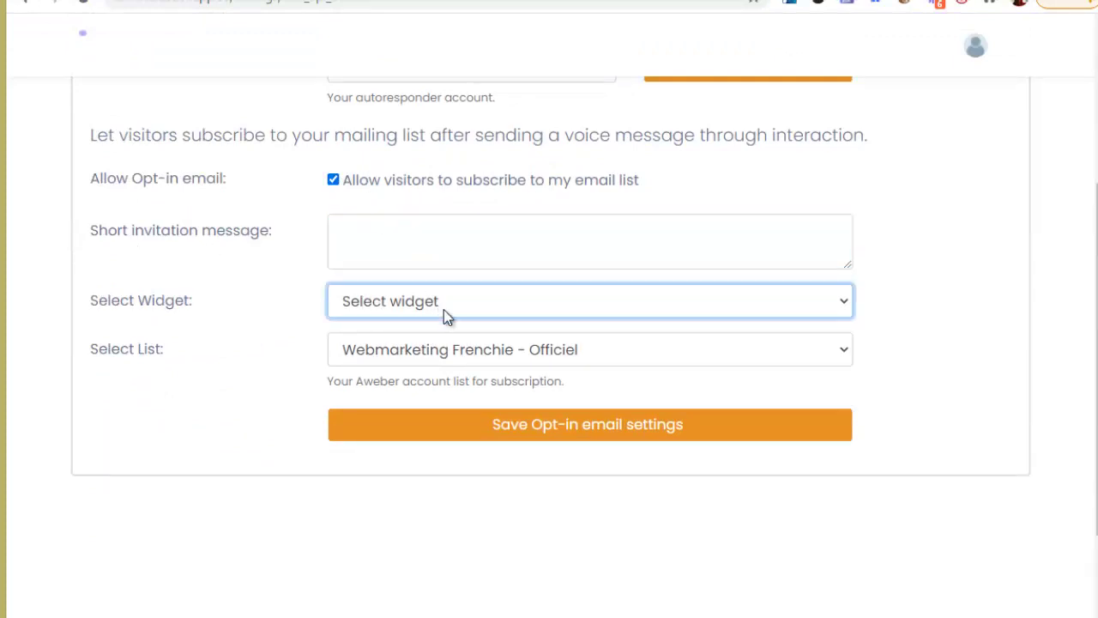
left_click(408, 424)
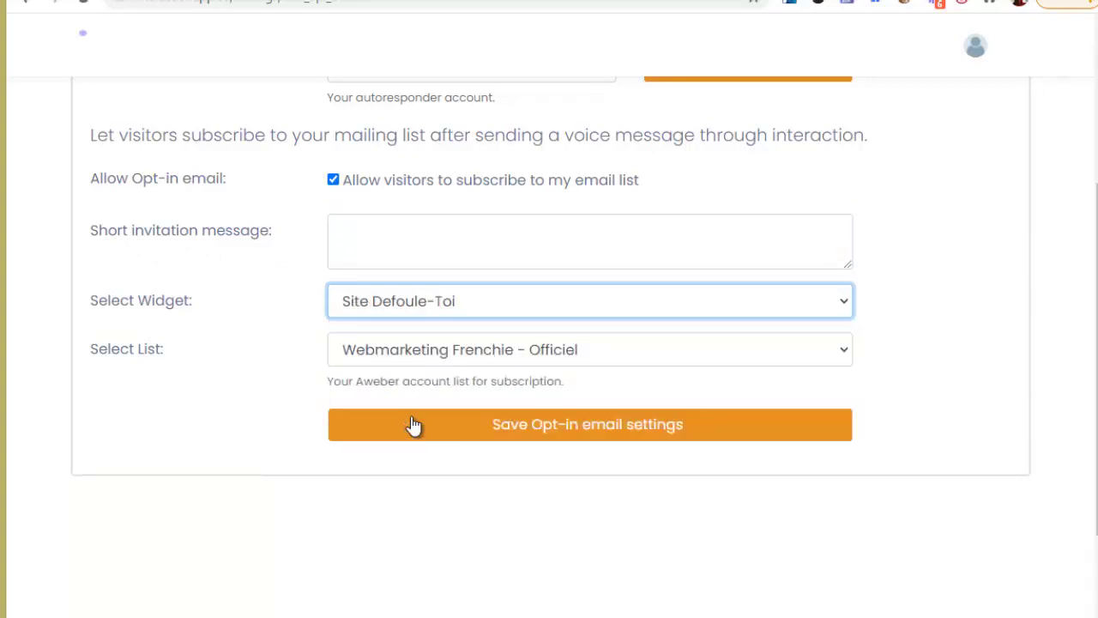
left_click(458, 349)
left_click(400, 380)
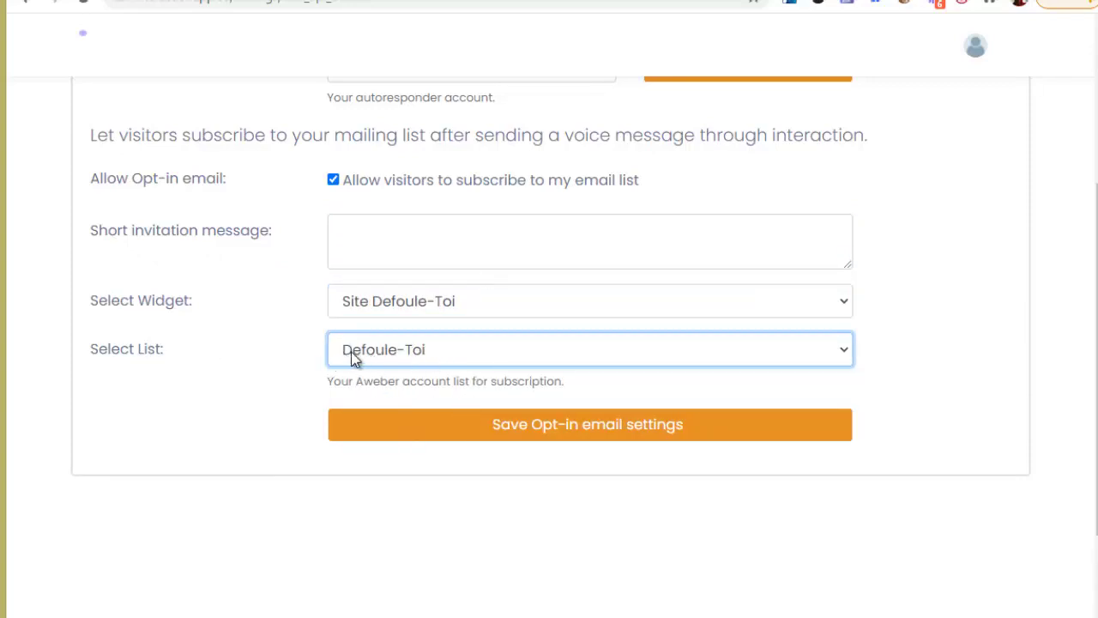
Set the short invitation message to "message invitation" and save the opt-in email settings.
left_click(409, 240)
type("message invitation")
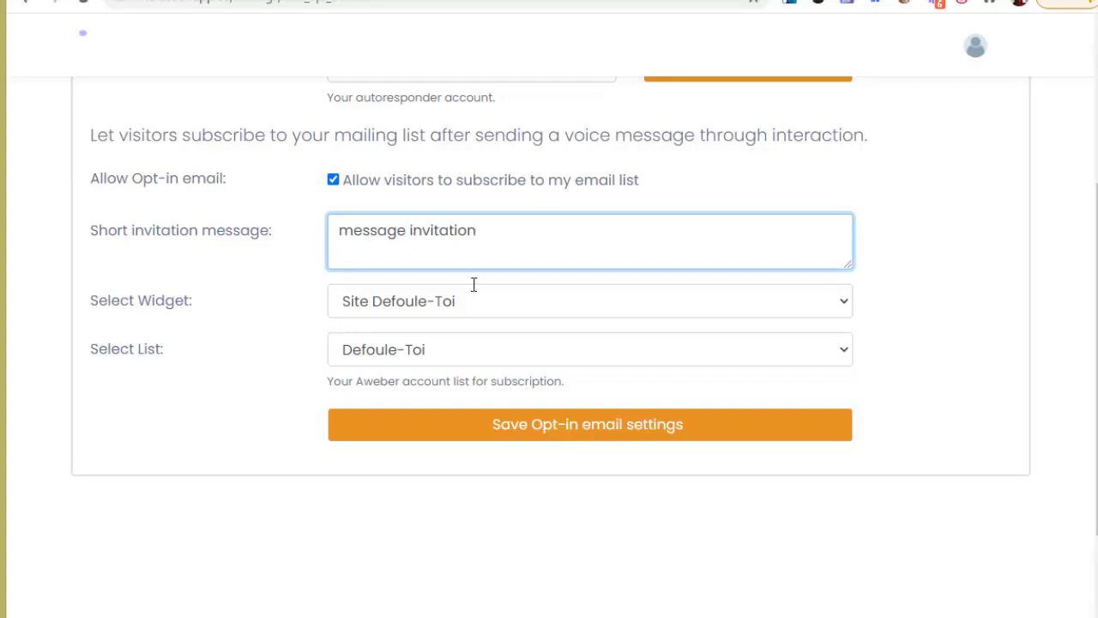
left_click(588, 429)
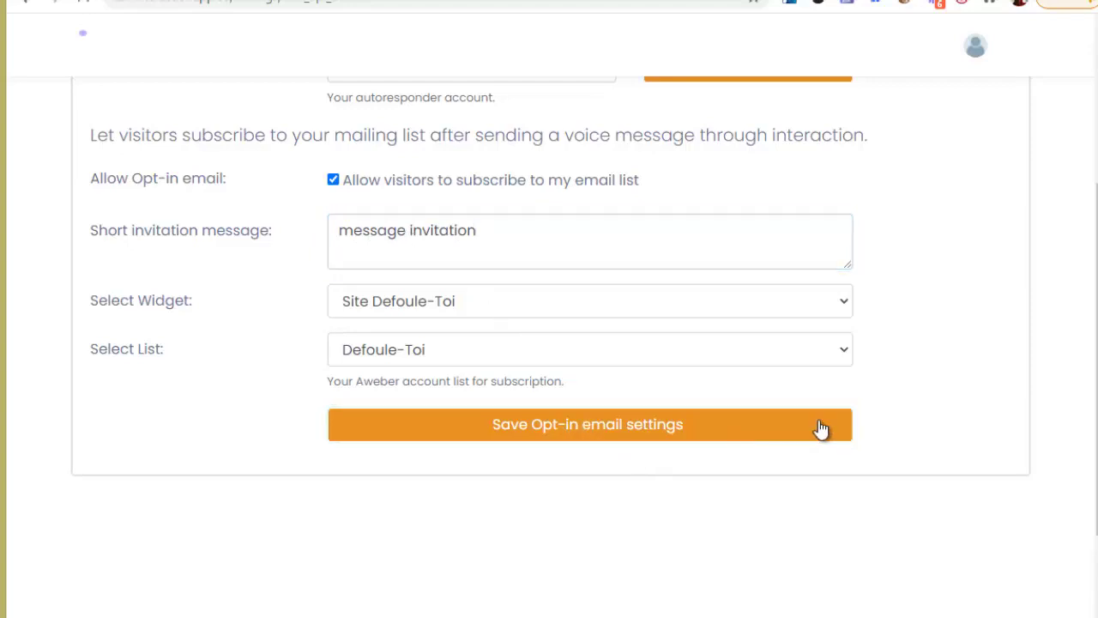
Copy the complete widget embed code from the Defoule-Toi widget settings.
scroll(667, 253, "up", 5)
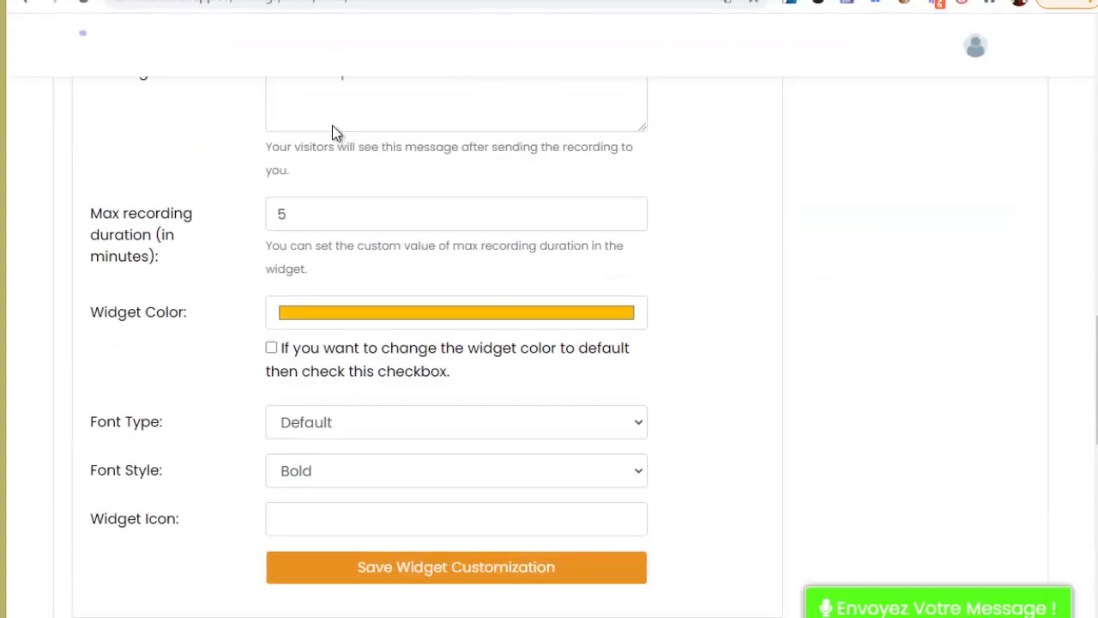
scroll(621, 209, "down", 7)
left_click_drag(675, 368, 97, 307)
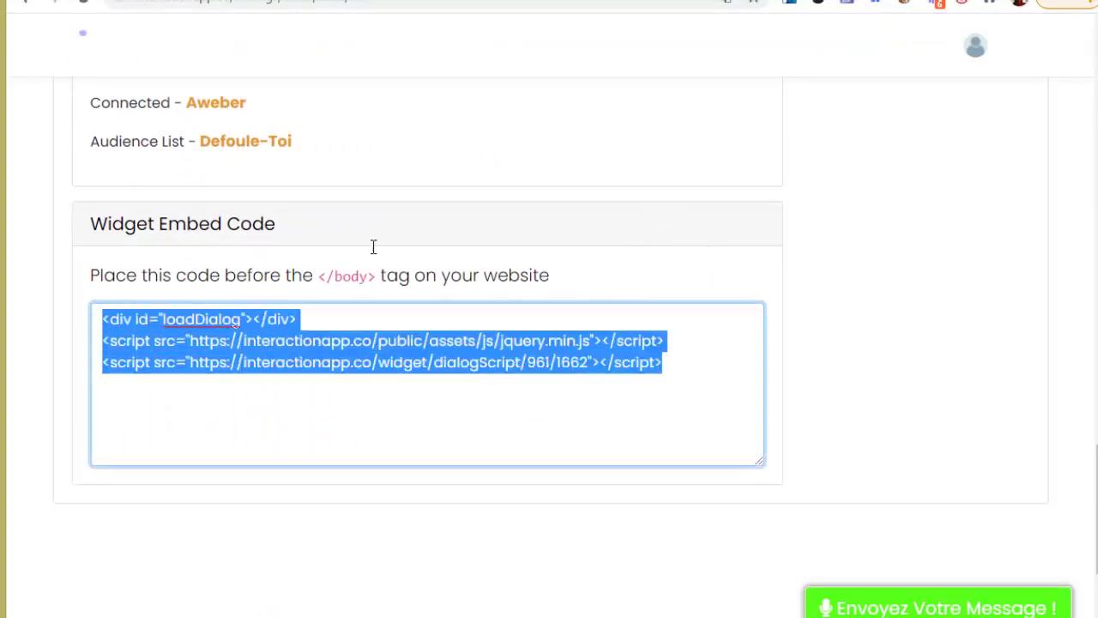
Switch to the WordPress OptimizePress dashboard, paste the embed code into the body tracking and analytics codes, and save the settings.
left_click(141, 2)
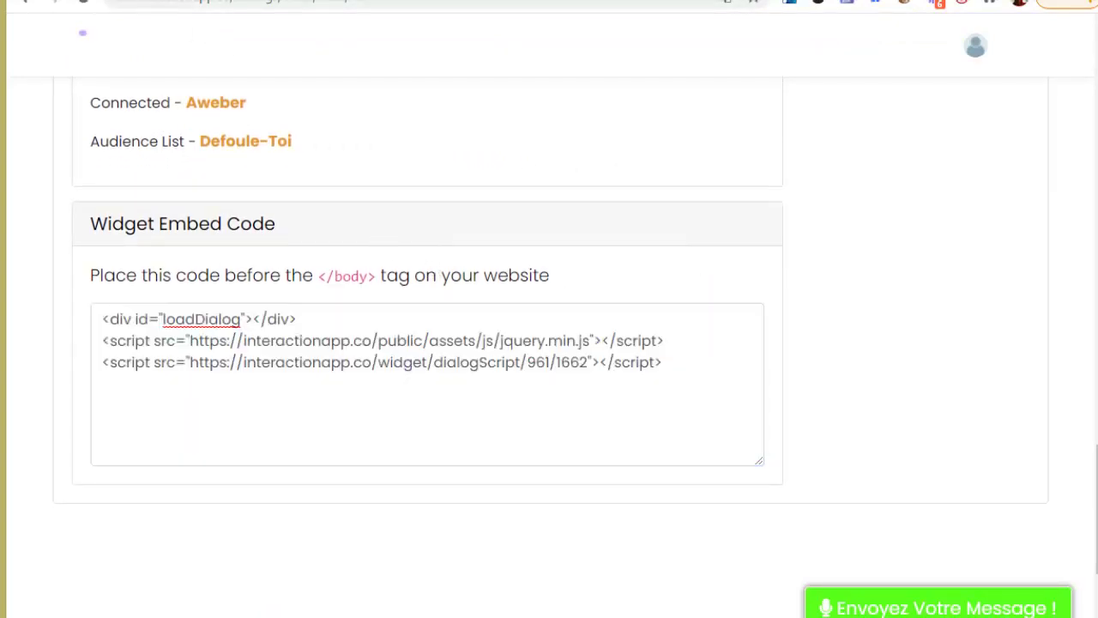
key("ctrl+Tab")
left_click(677, 223)
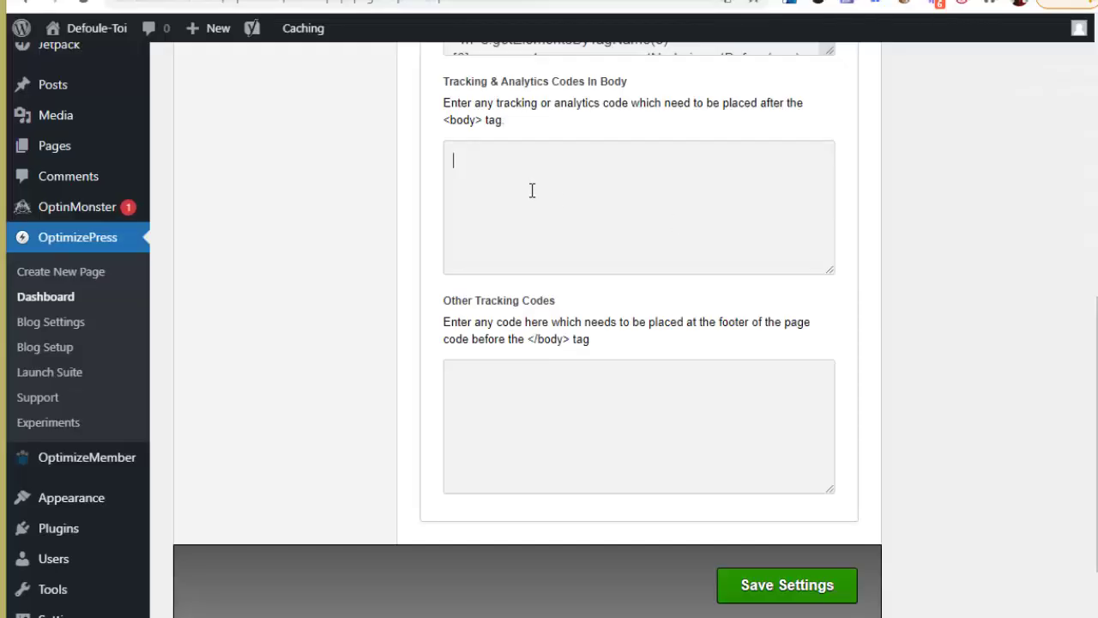
key("ctrl+v")
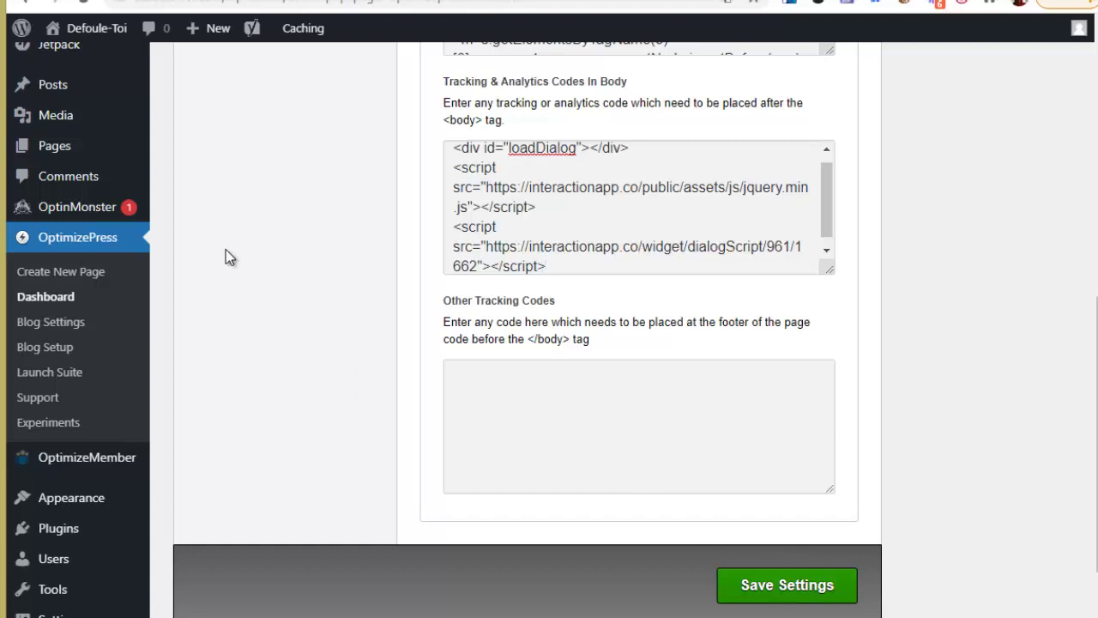
left_click(800, 583)
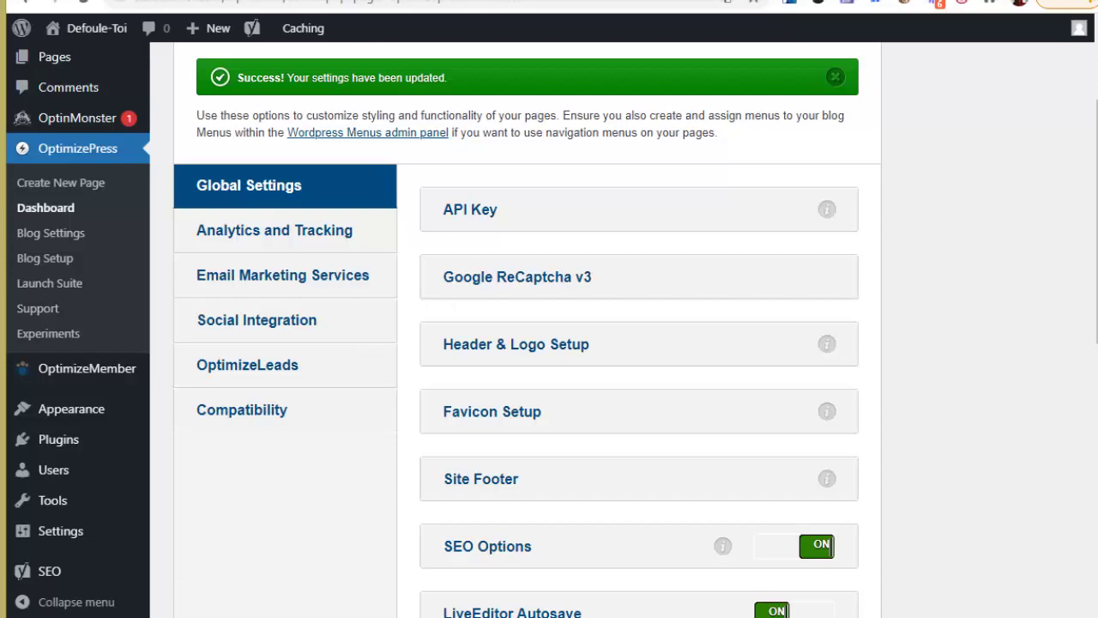
Switch to the private browser window showing the Défoule-Toi website and reload defoule-toi.com.
mouse_move(58, 611)
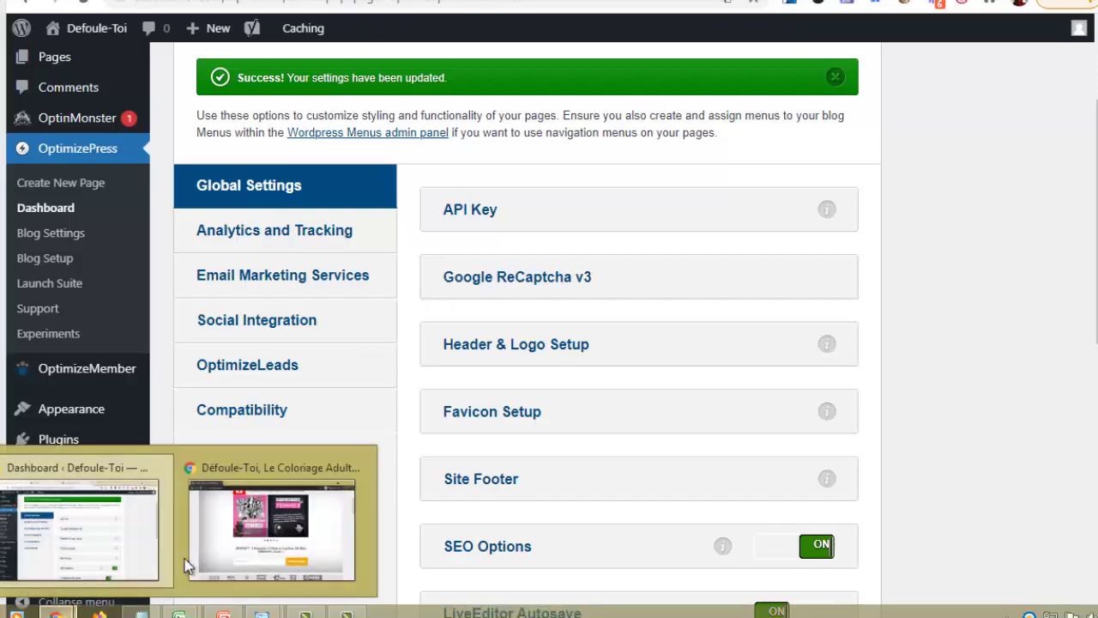
left_click(285, 471)
left_click(278, 14)
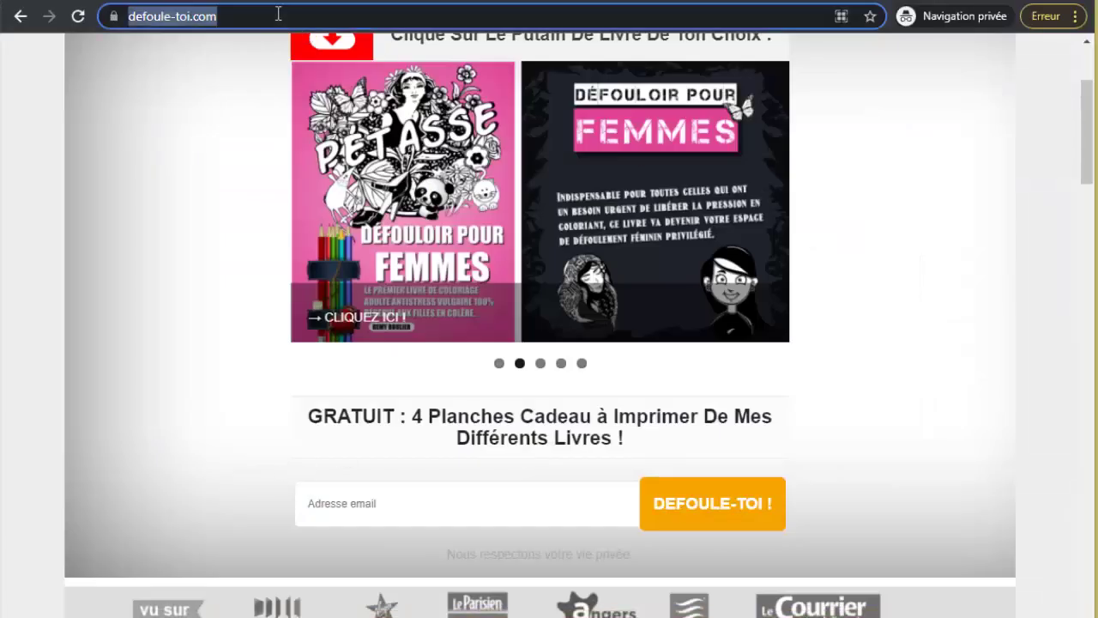
key("Return")
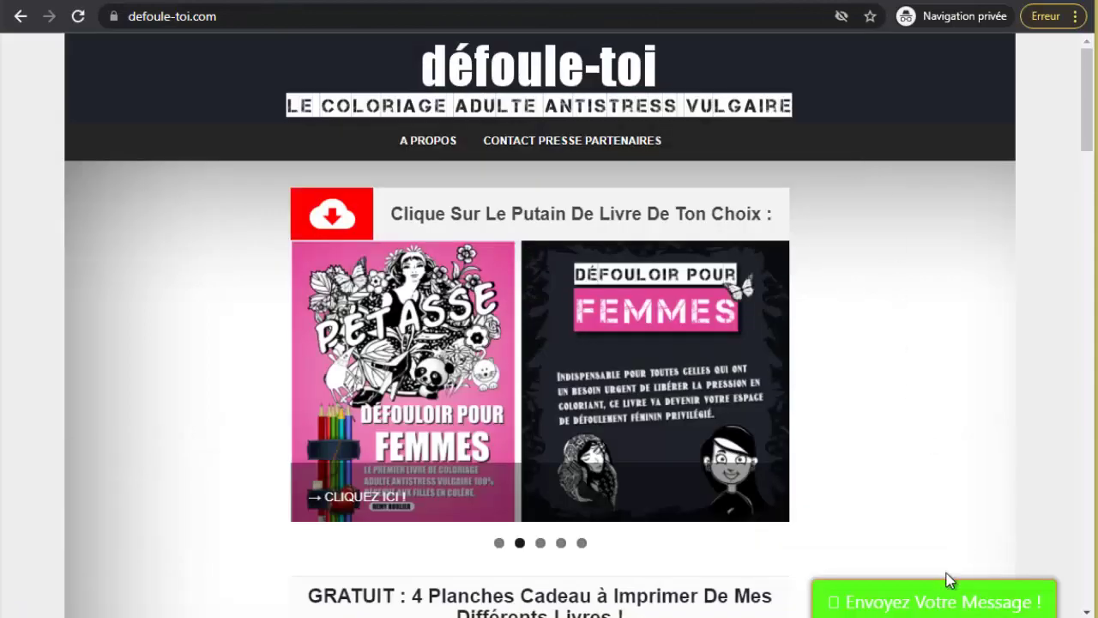
Open the "Envoyez Votre Message !" widget and record a short test message with Voice as the recording media.
left_click(950, 604)
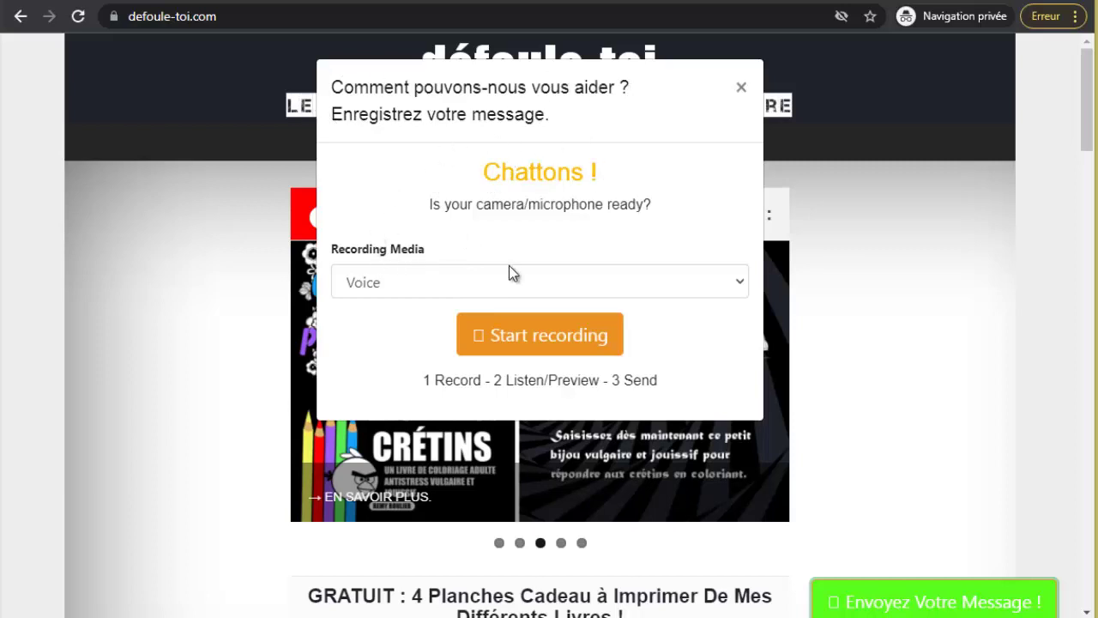
left_click(702, 281)
left_click(374, 315)
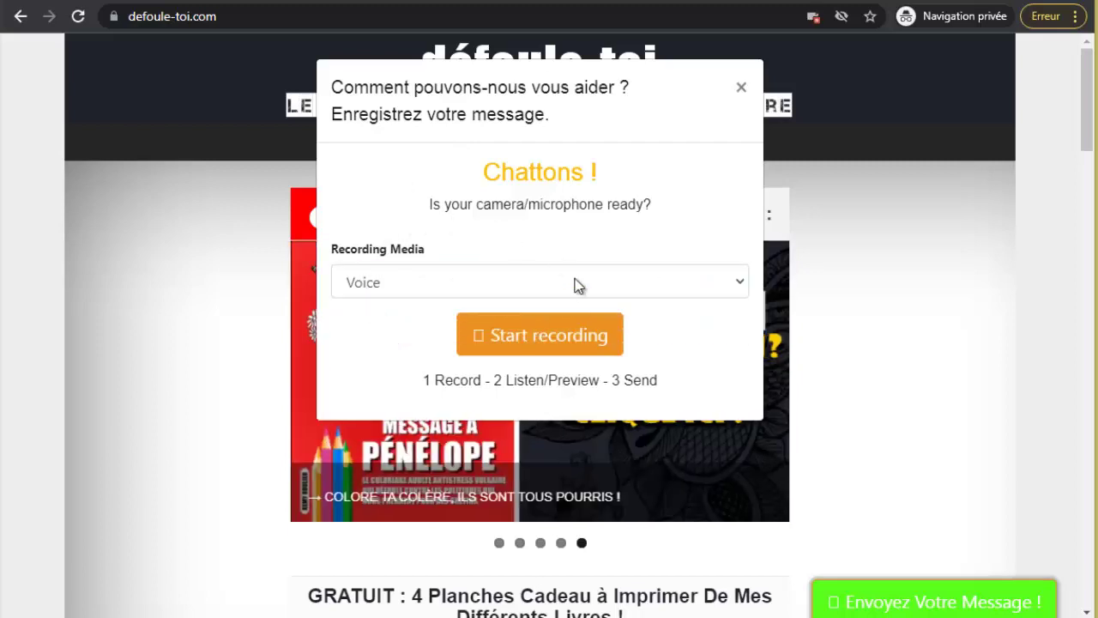
left_click(530, 340)
left_click(528, 339)
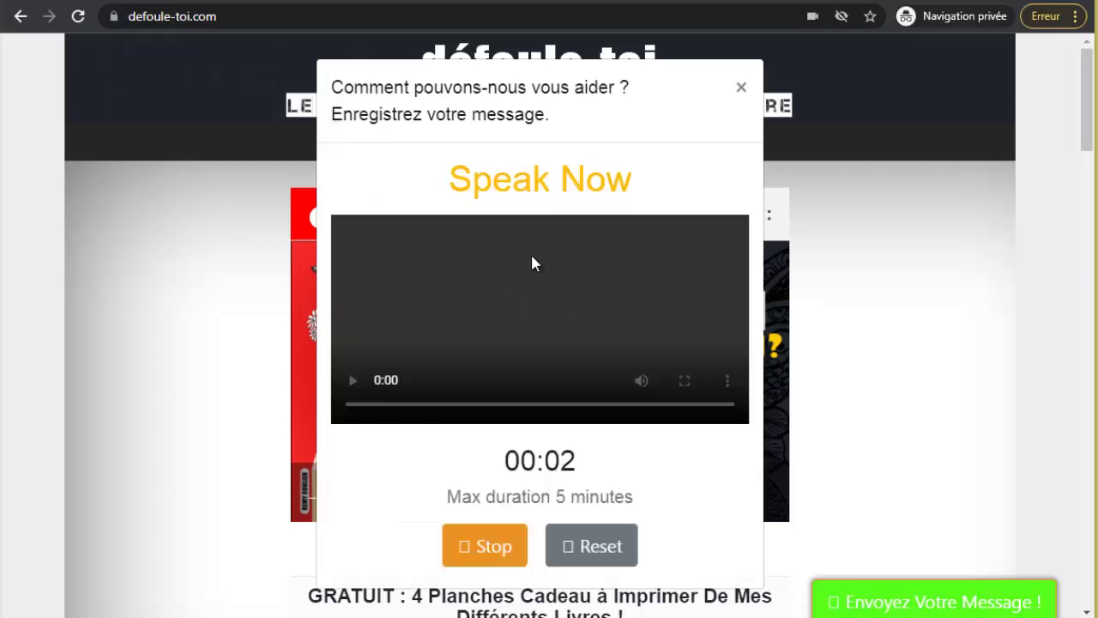
left_click(500, 552)
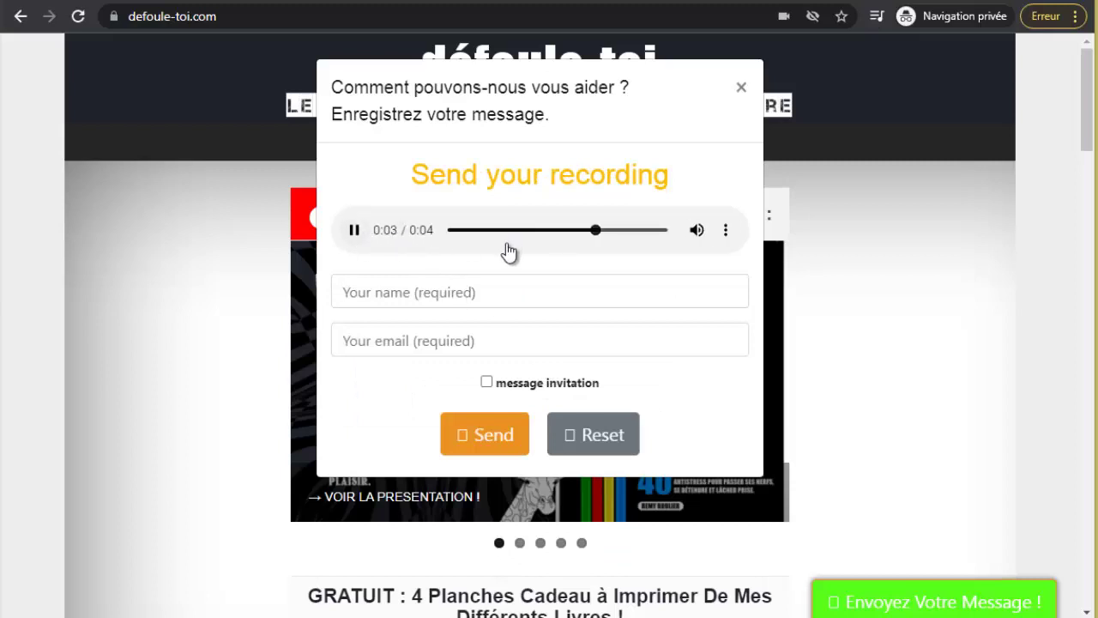
Fill in the sender's name and e-mail, send the recorded voice message, and close the thank-you dialog.
left_click(362, 291)
type("Pascal")
key("Tab")
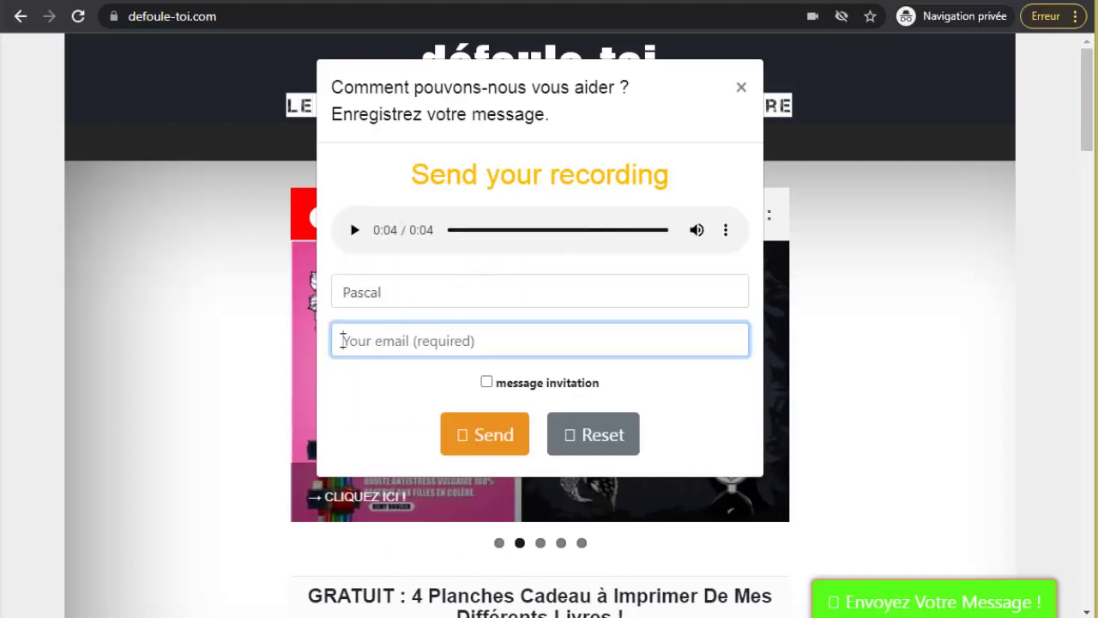
key("ctrl+v")
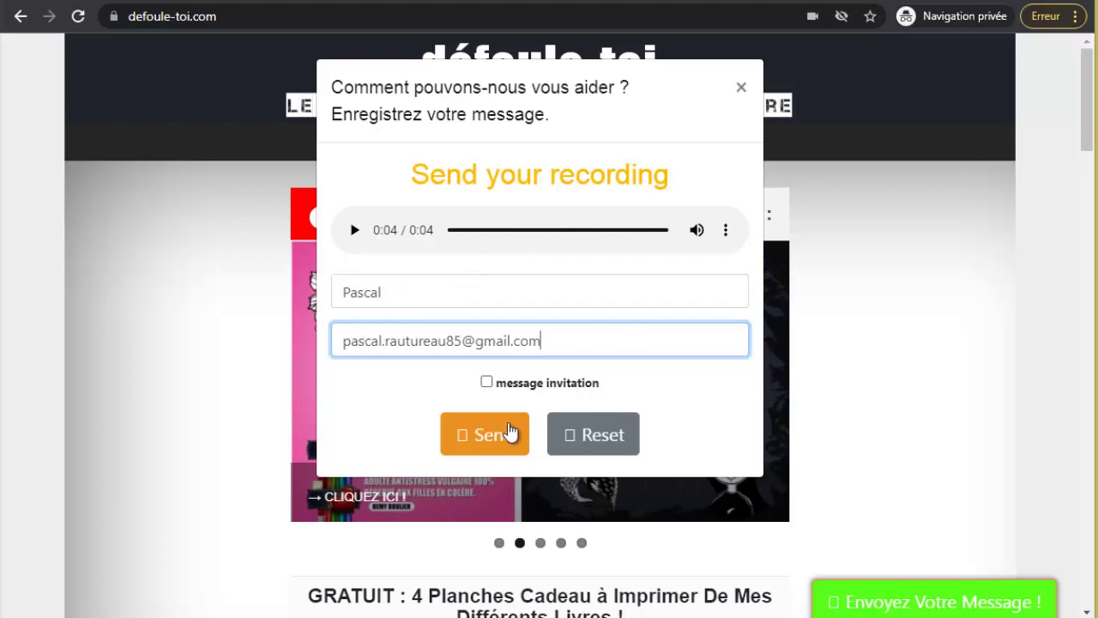
left_click(491, 441)
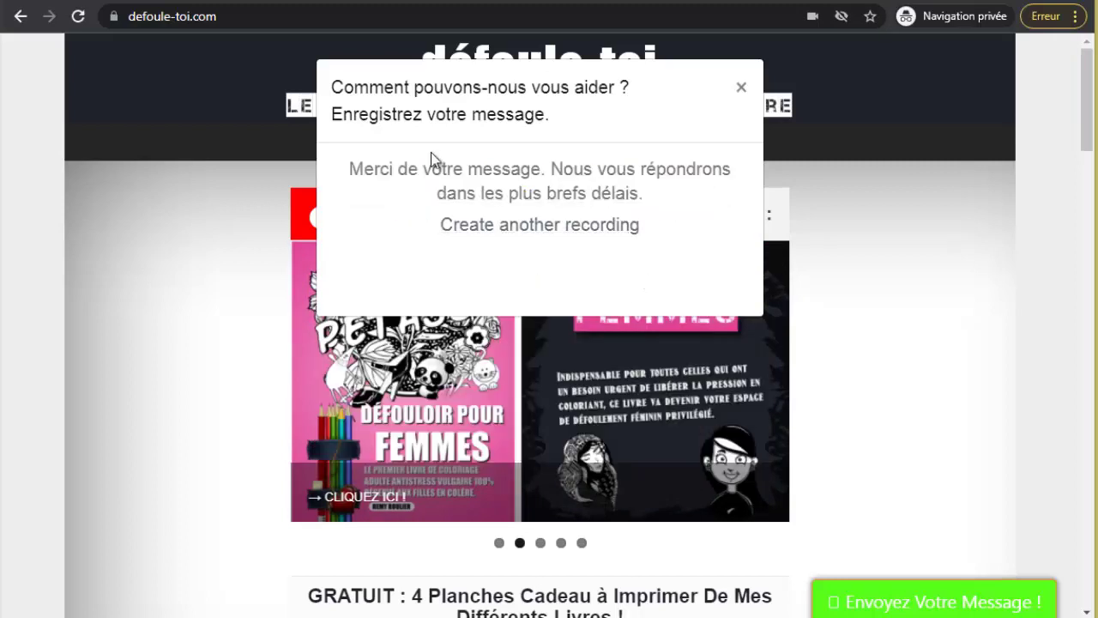
left_click_drag(357, 168, 632, 196)
left_click(562, 175)
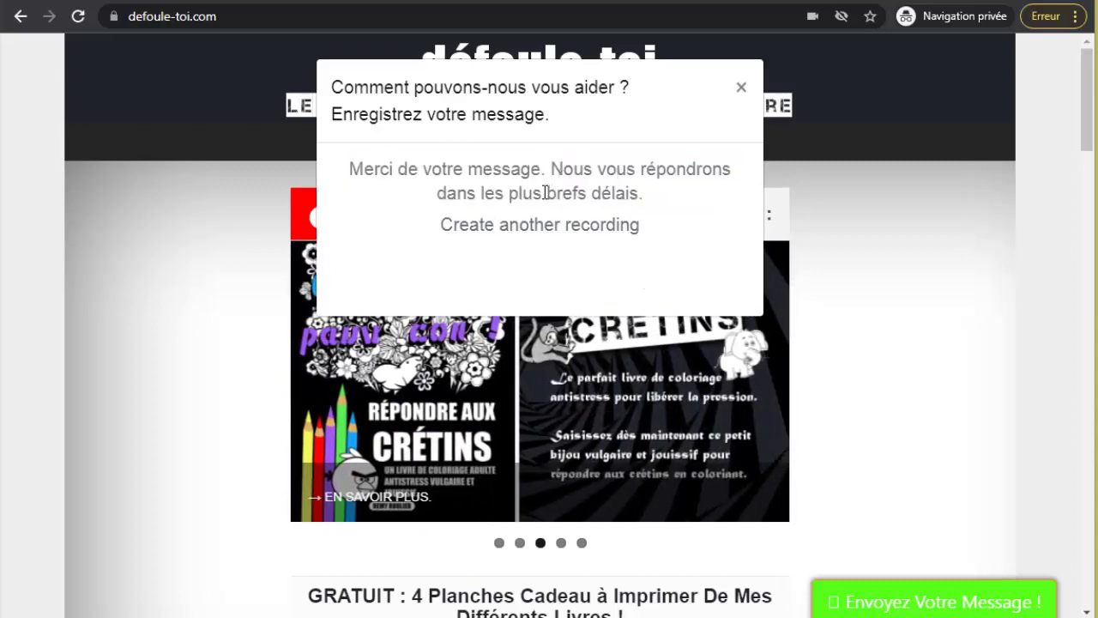
left_click(741, 87)
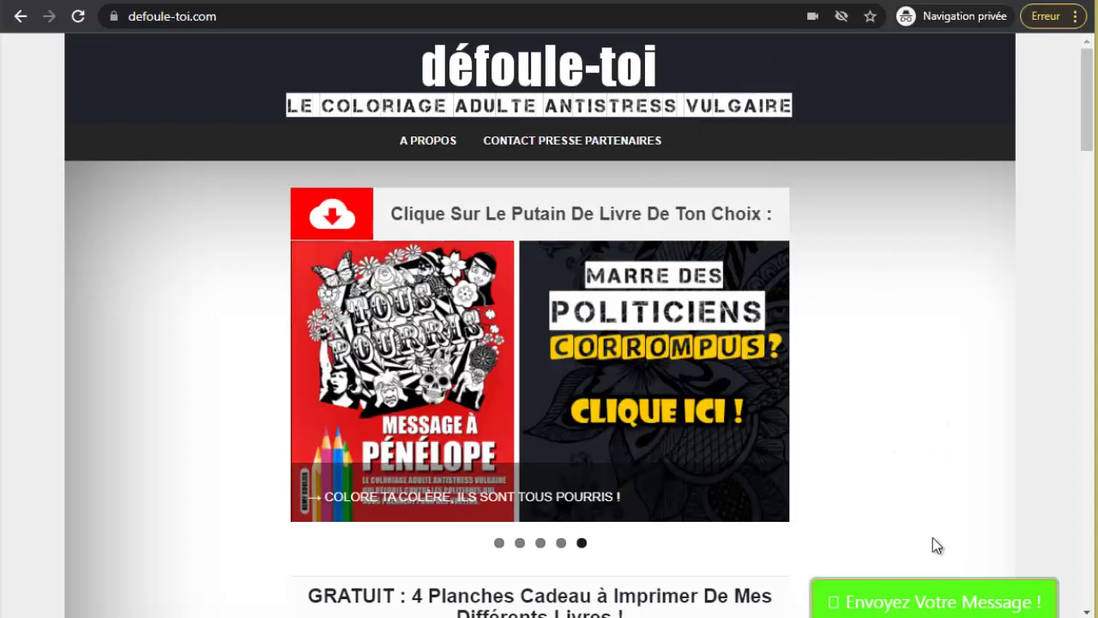
Reopen the "Envoyez Votre Message !" widget, set the recording media to Video, and start a Video Recording with camera access allowed.
left_click(961, 600)
left_click(457, 286)
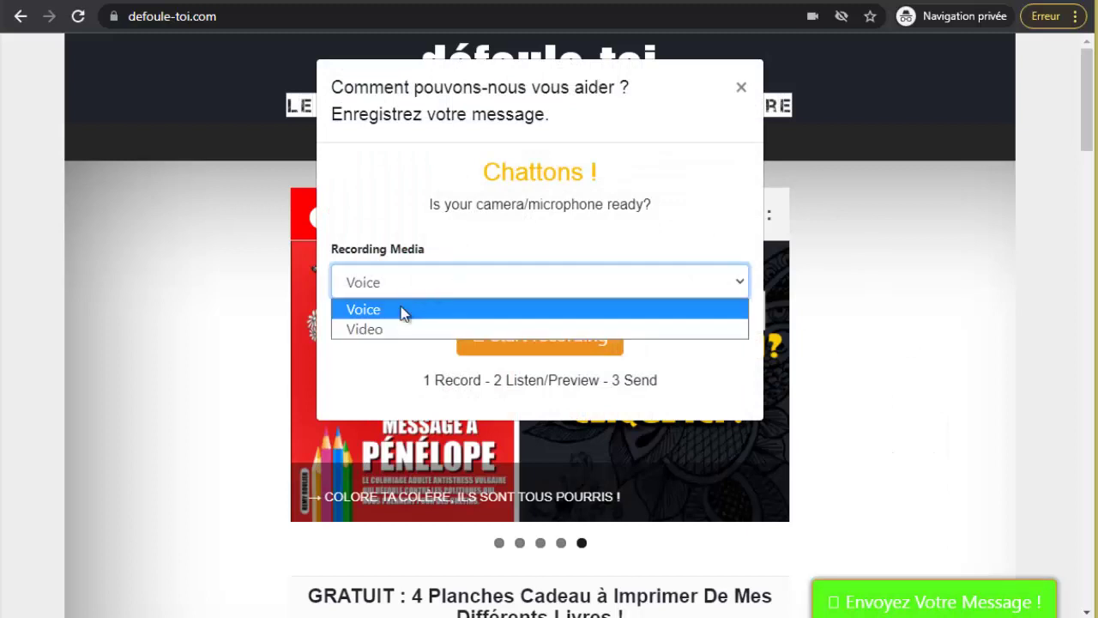
left_click(380, 326)
left_click(517, 347)
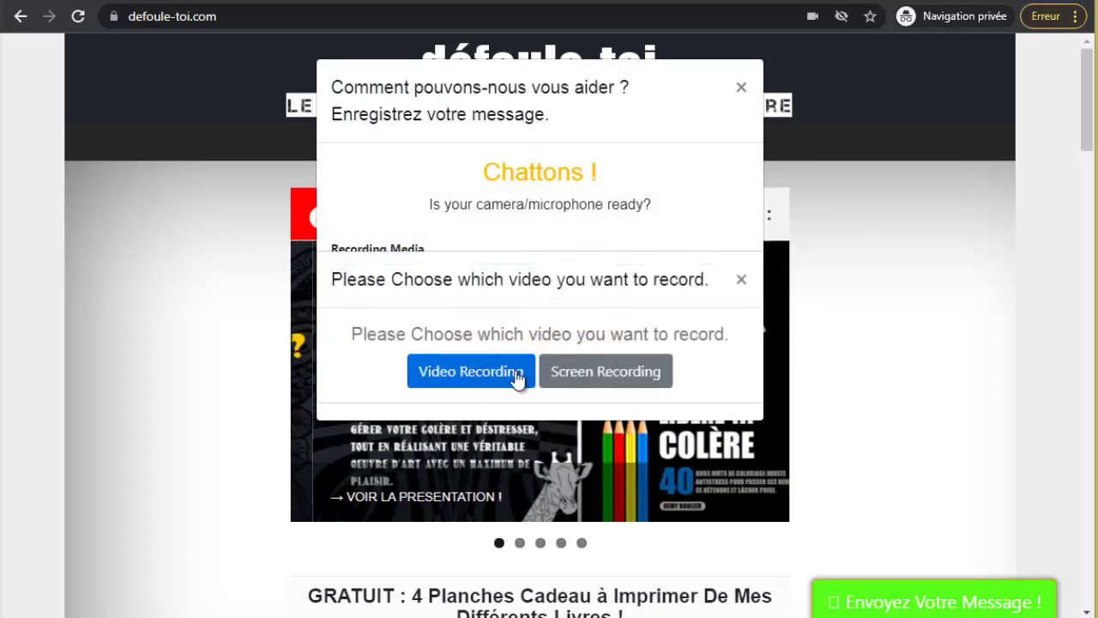
left_click(444, 378)
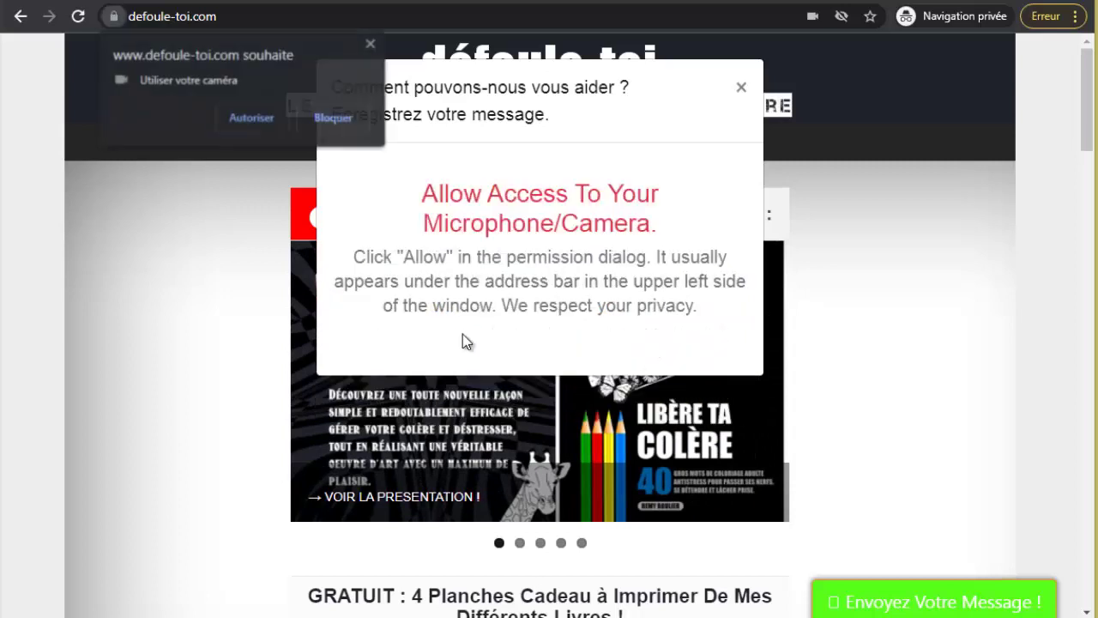
left_click(241, 121)
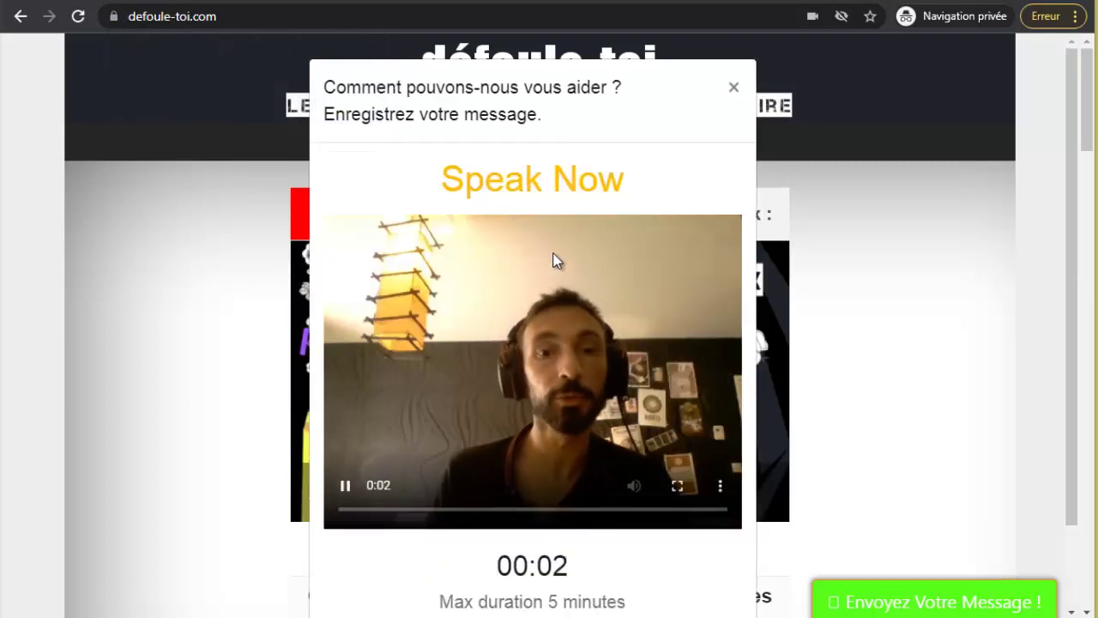
Stop the webcam recording, send the video message with the prefilled contact details, and close the thank-you dialog.
left_click(345, 486)
scroll(481, 384, "down", 1)
left_click(462, 575)
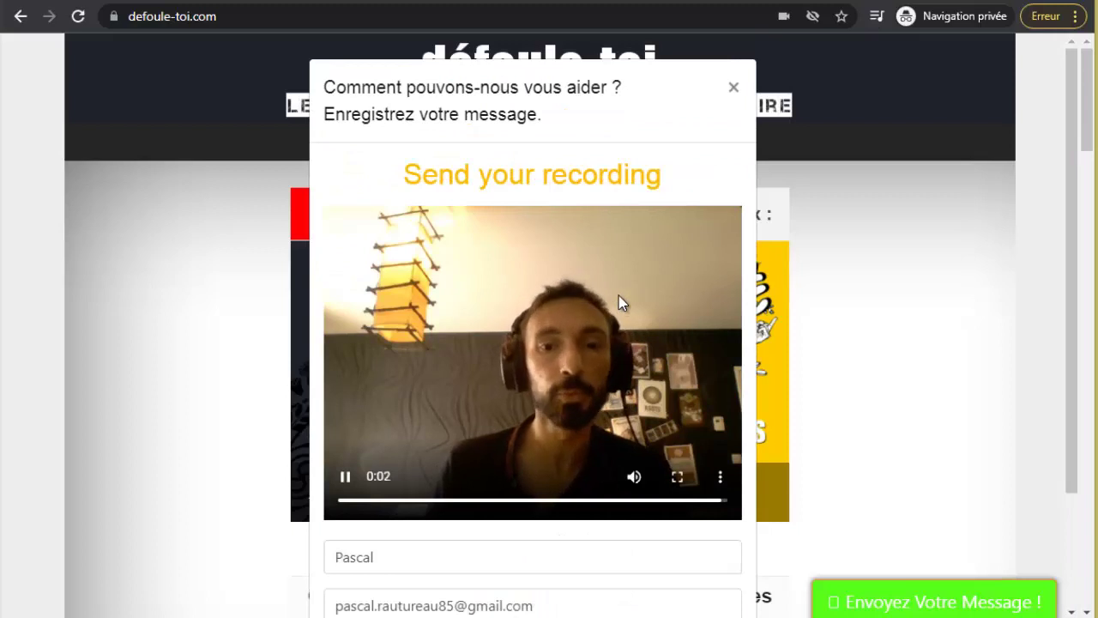
scroll(619, 295, "down", 1)
scroll(624, 306, "down", 1)
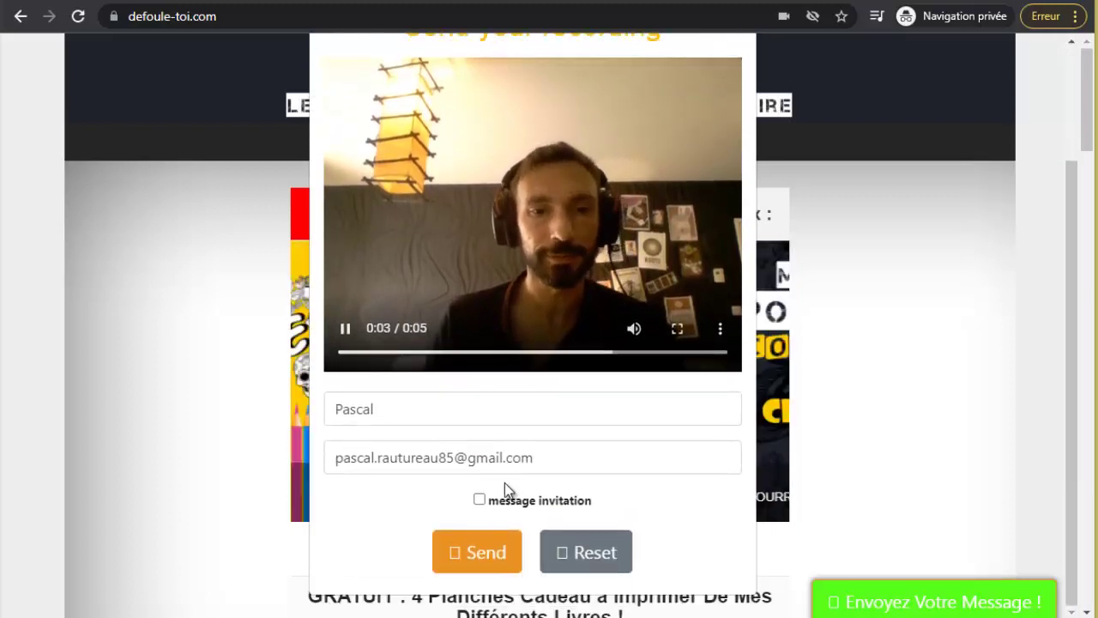
left_click(487, 553)
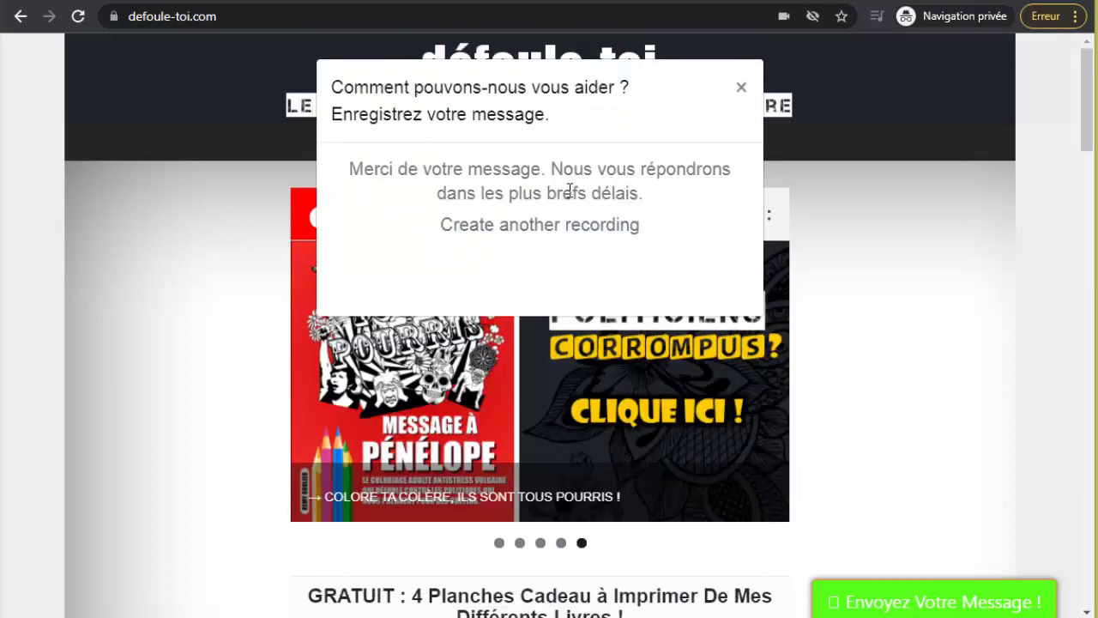
left_click(777, 241)
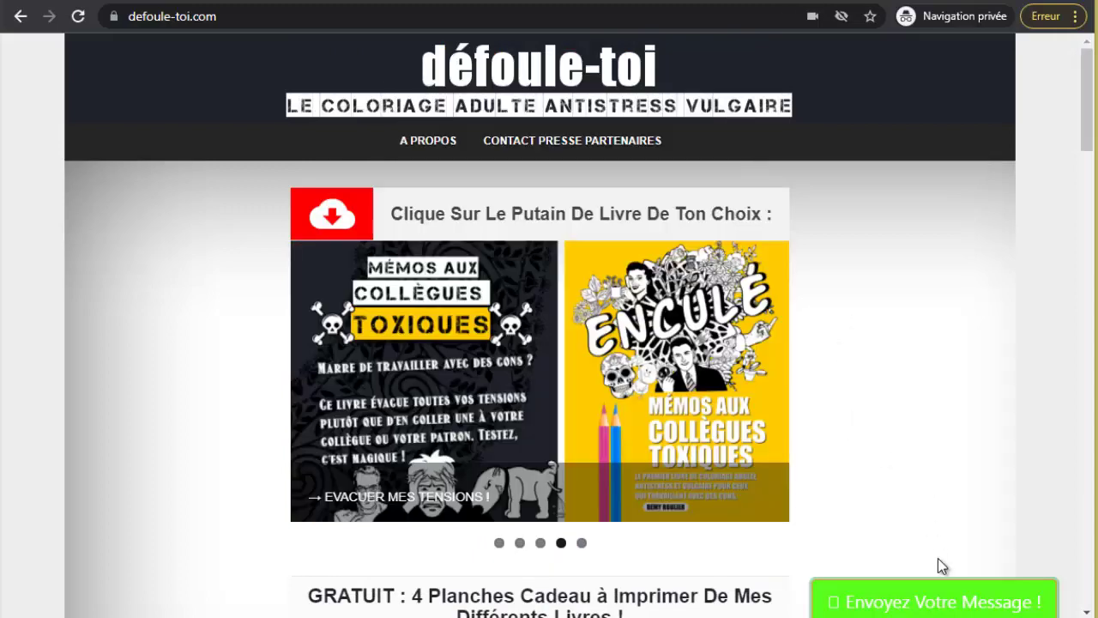
Reopen the message widget with Video as the recording media and start a Screen Recording that shares the entire screen ("Tout l'écran").
left_click(968, 603)
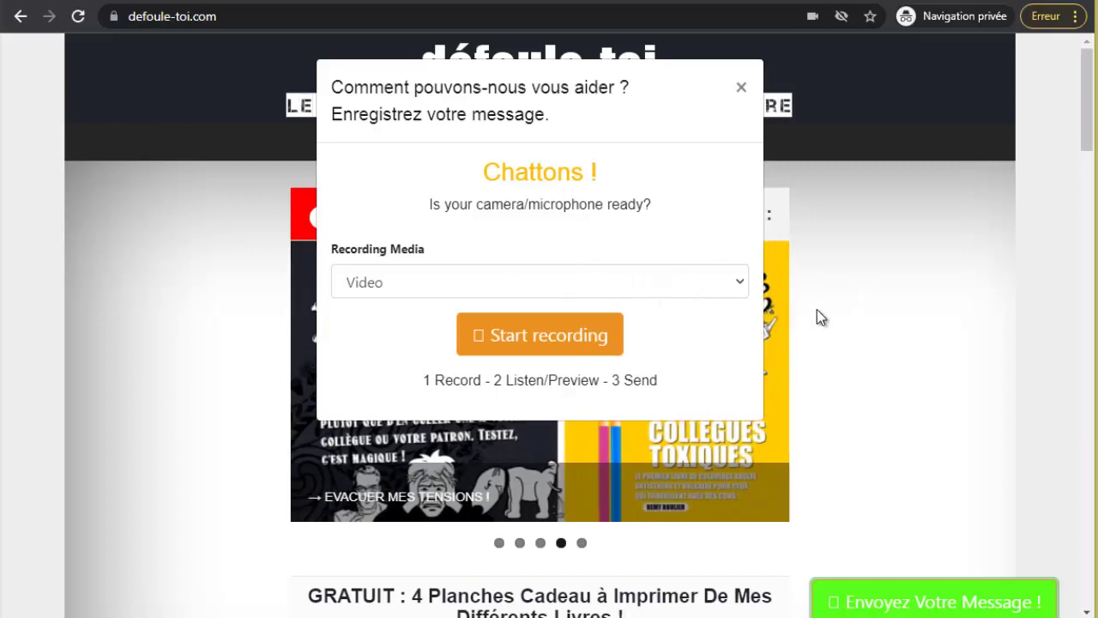
left_click(722, 283)
left_click(374, 328)
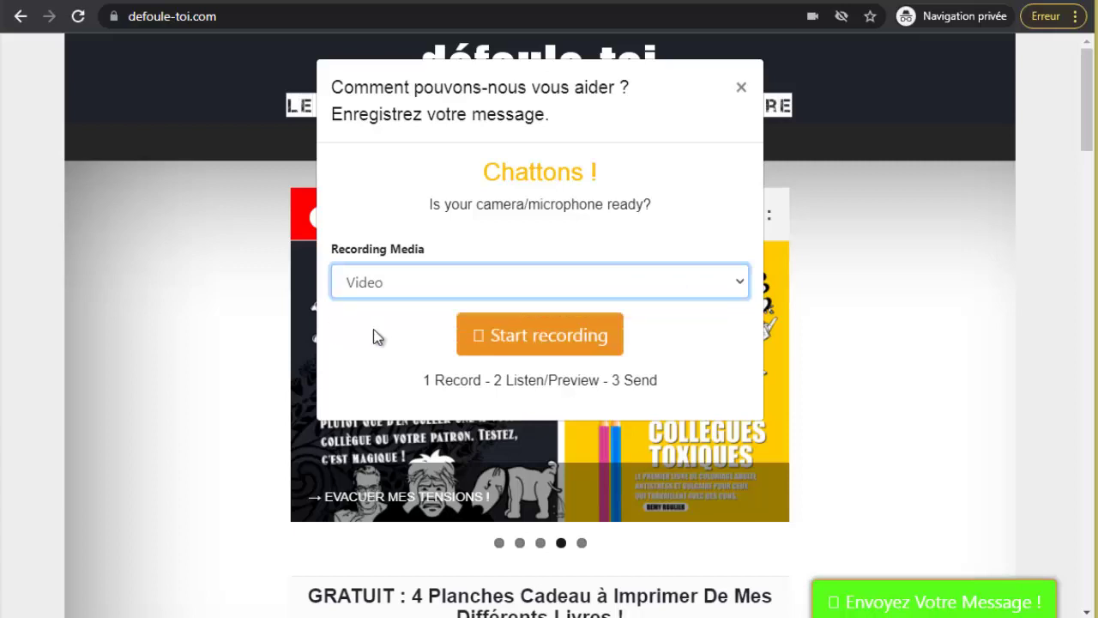
left_click(554, 347)
left_click(631, 378)
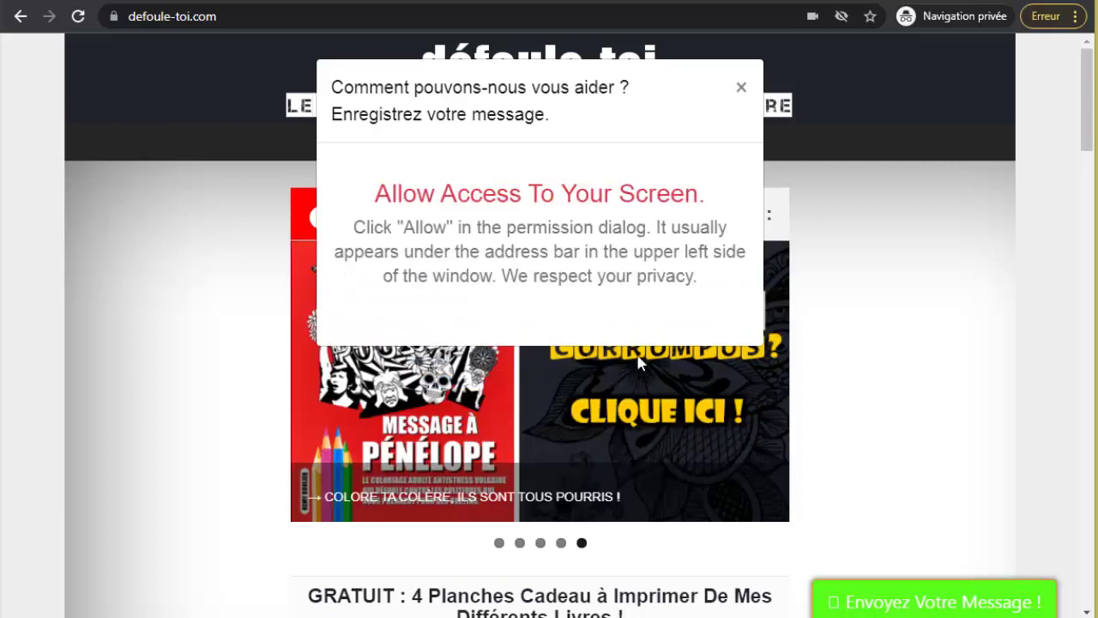
left_click(482, 230)
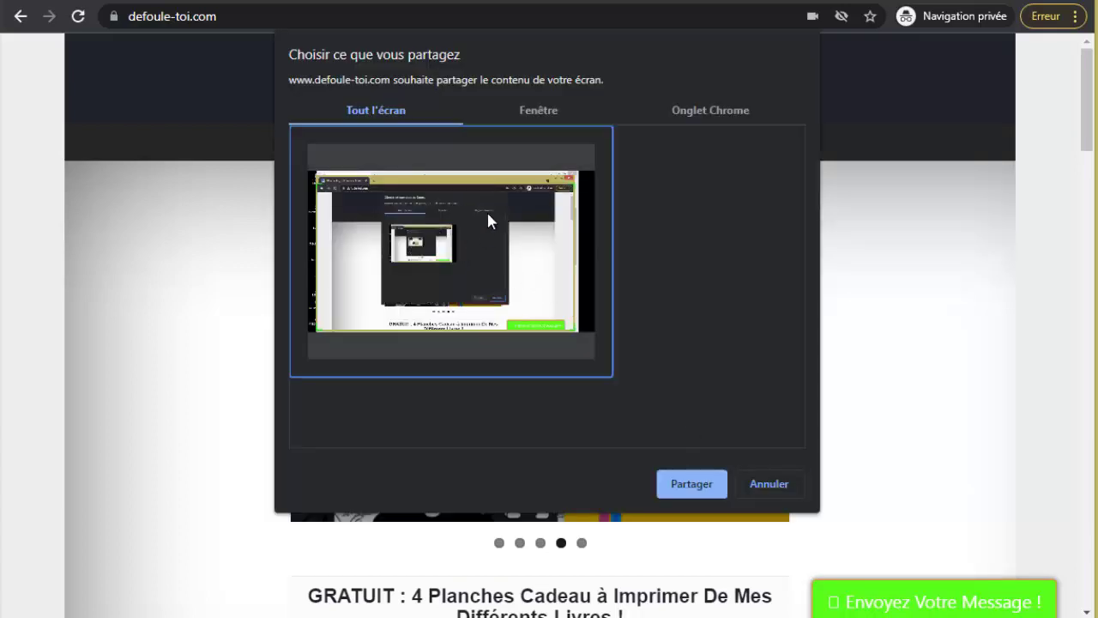
left_click(693, 484)
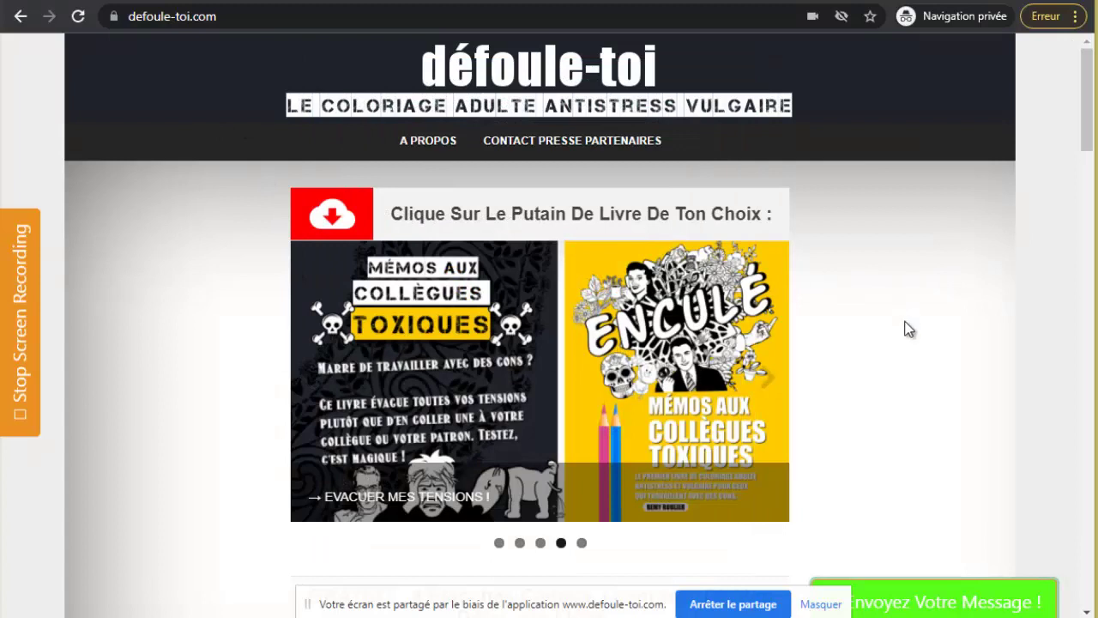
Record a short scroll through the défoule-toi homepage, stop the screen sharing, and reopen the widget to preview the recording.
scroll(850, 343, "down", 1)
scroll(853, 368, "up", 1)
left_click(740, 603)
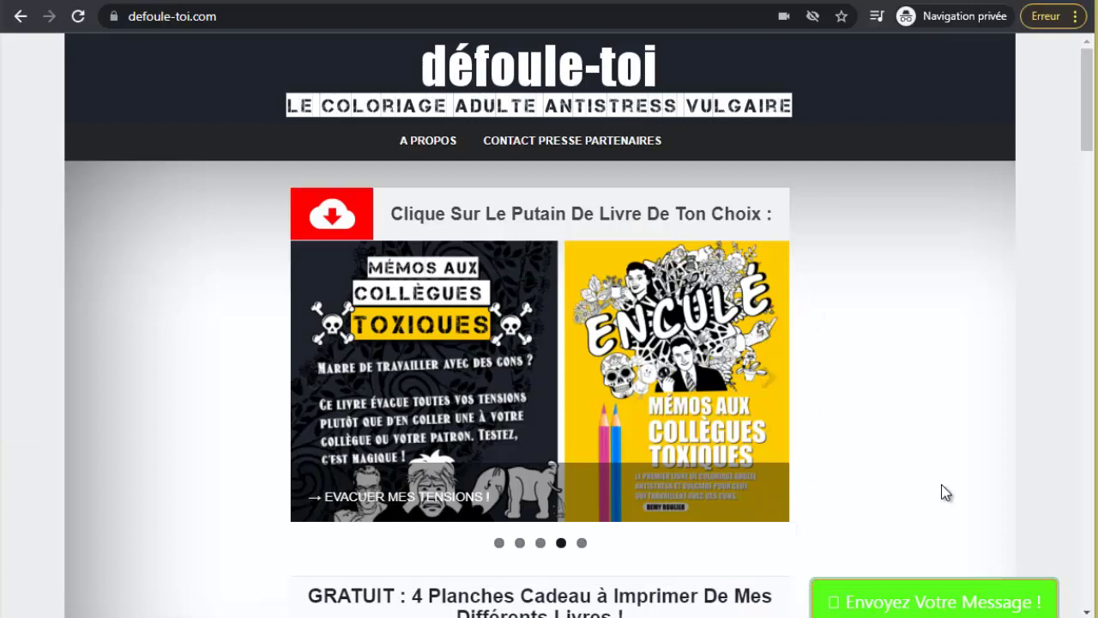
left_click(915, 605)
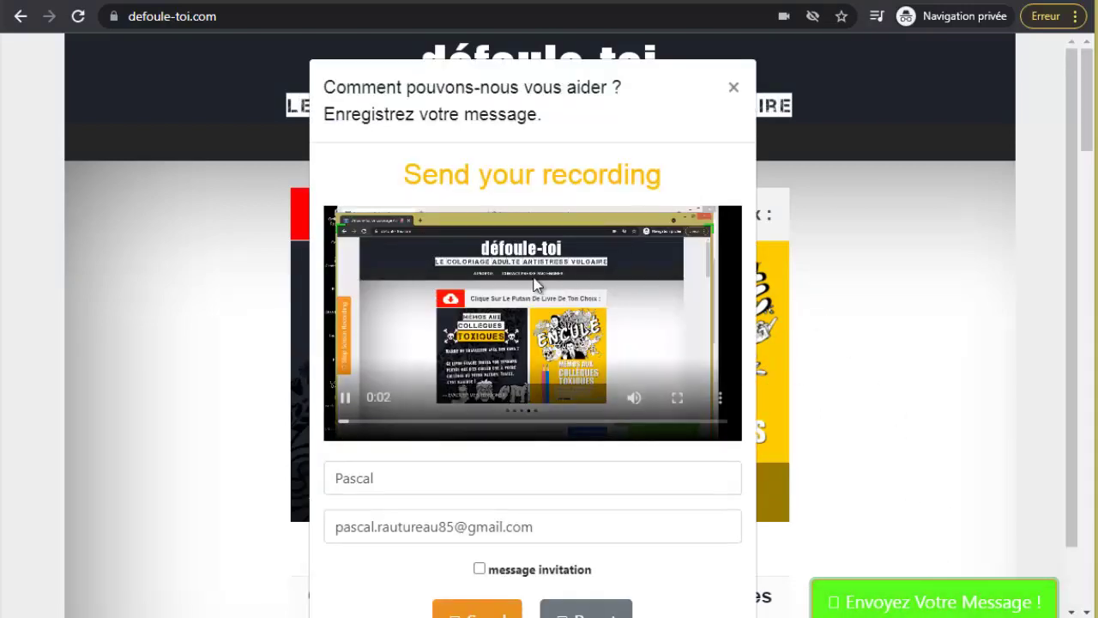
Pause the screen recording preview, send the message, and close the thank-you dialog.
scroll(442, 292, "down", 1)
left_click(346, 326)
scroll(487, 397, "down", 1)
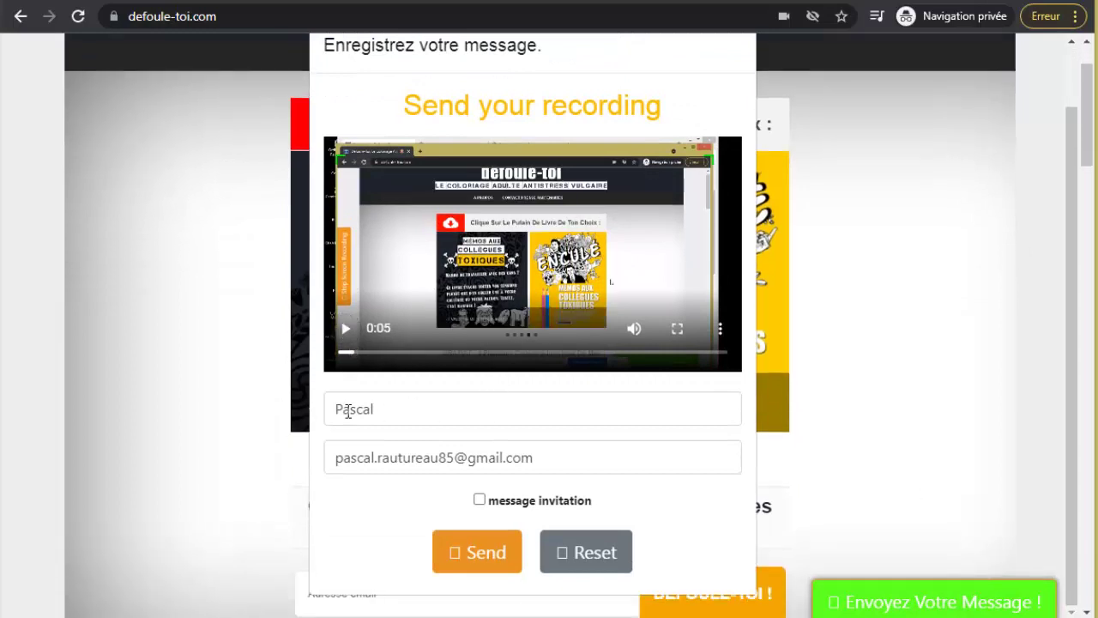
left_click(479, 555)
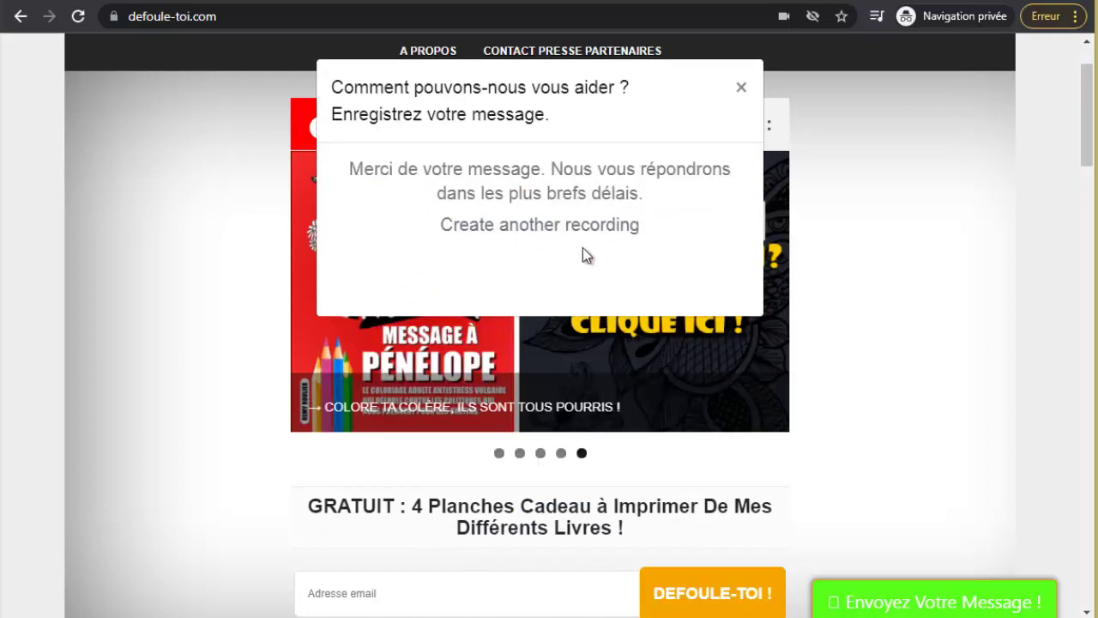
left_click(743, 90)
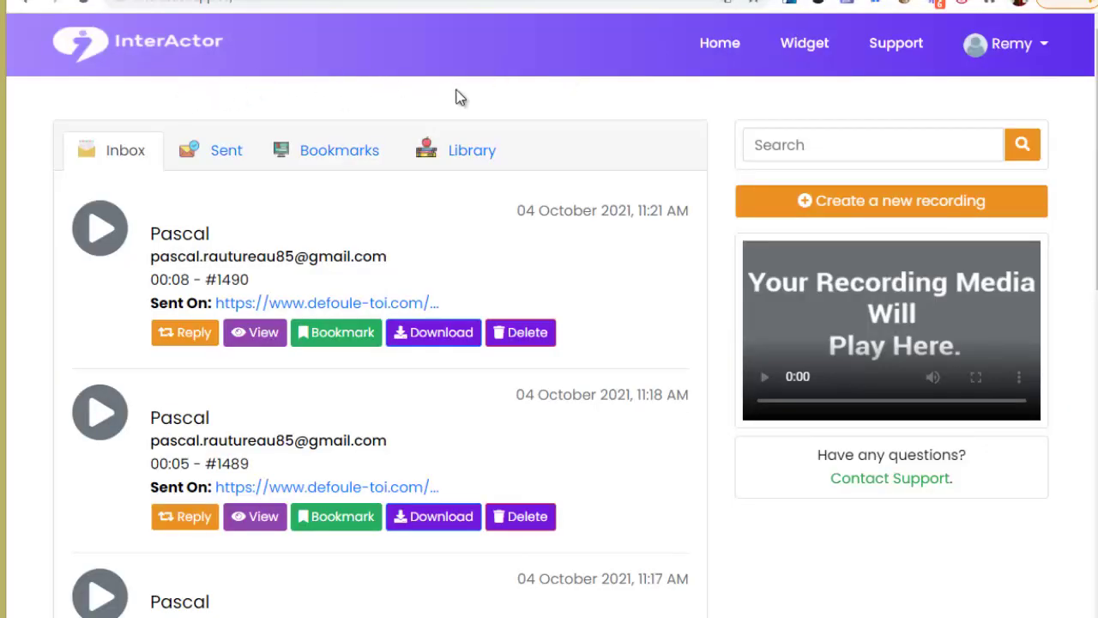
Switch to the InterActor inbox, play the voice message received 04 October 2021 at 11:17 AM, and return to the inbox.
scroll(163, 180, "down", 2)
scroll(163, 514, "up", 2)
scroll(181, 429, "down", 2)
scroll(208, 137, "up", 2)
scroll(177, 253, "down", 2)
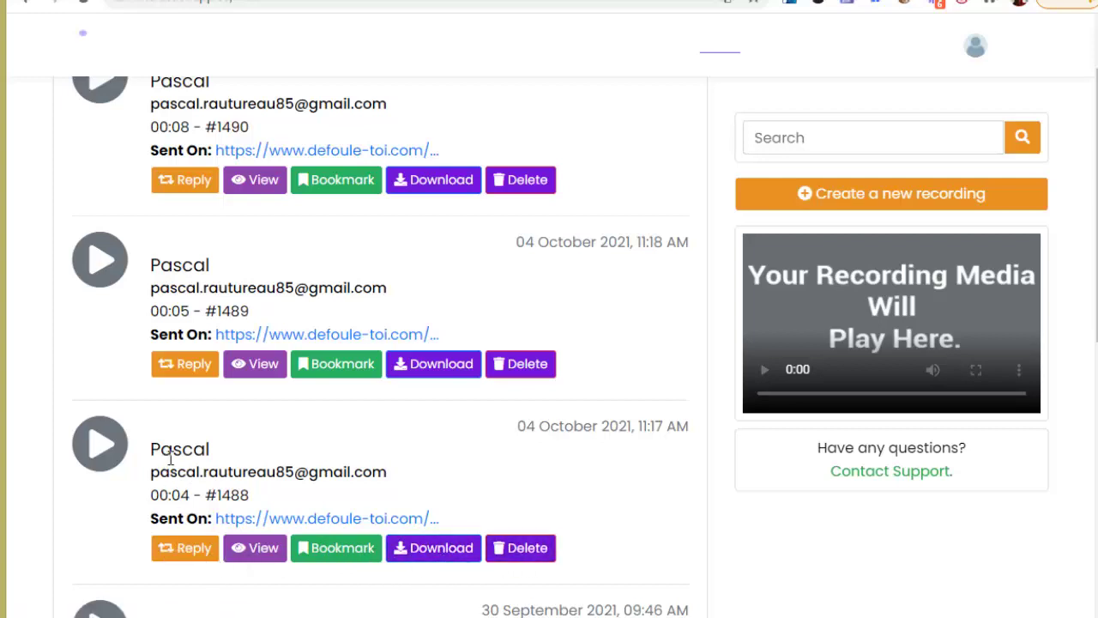
left_click(247, 554)
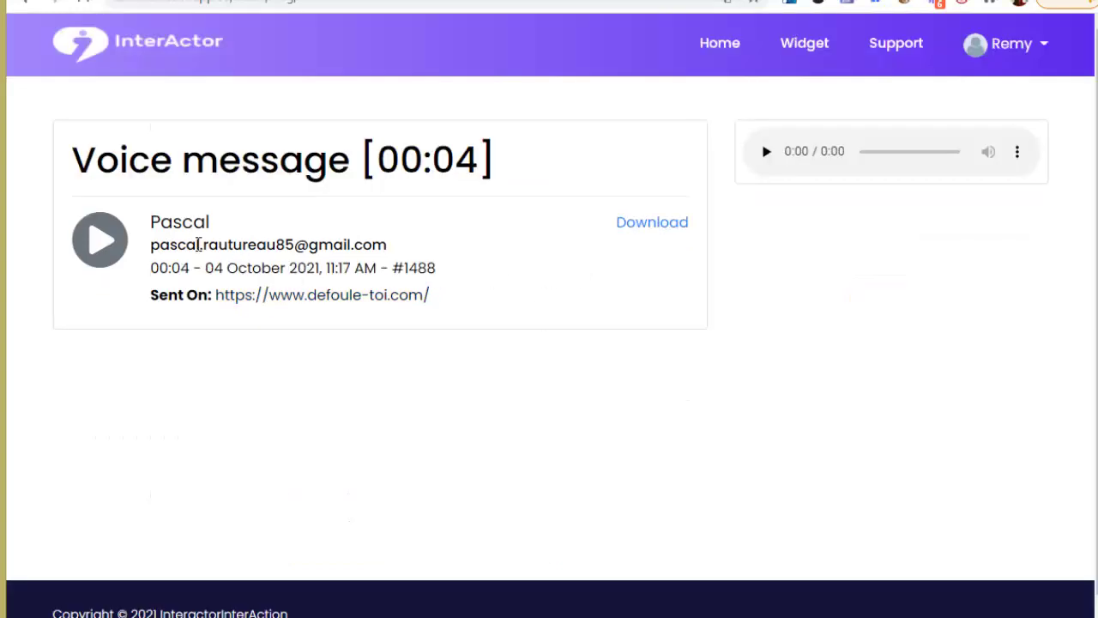
left_click(100, 239)
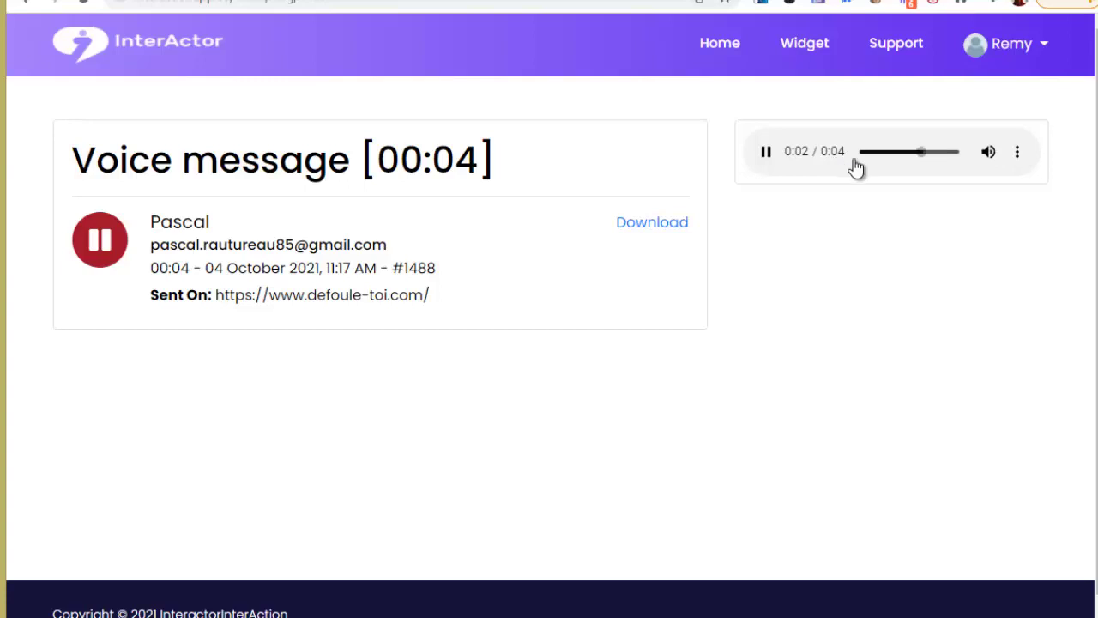
left_click(26, 3)
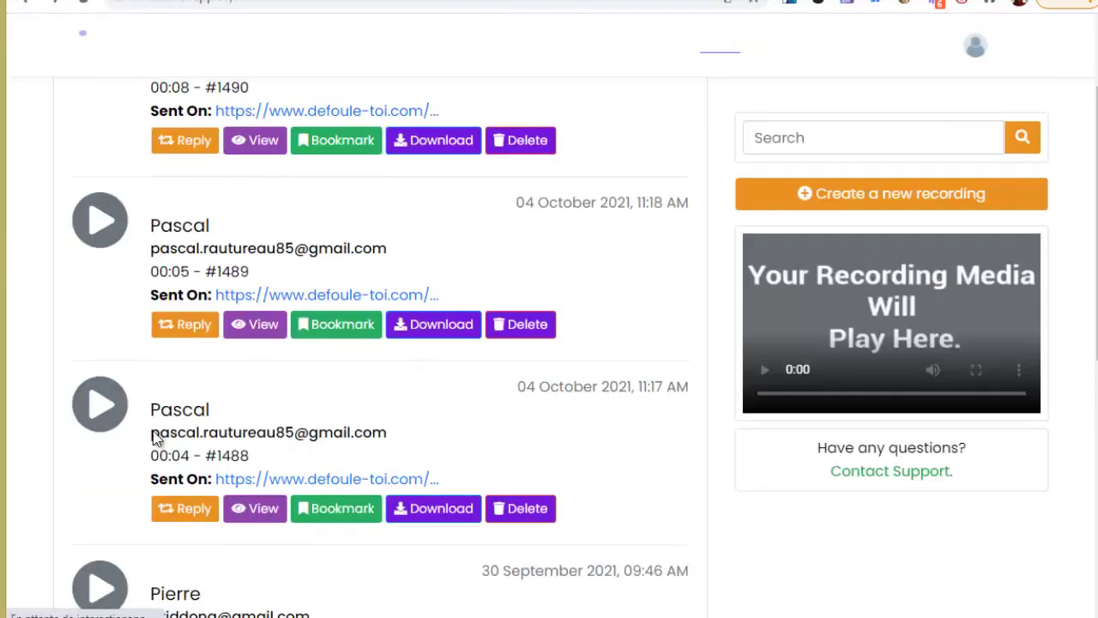
View the video message received 04 October 2021 at 11:18 AM, play part of it, and return to the inbox.
left_click_drag(152, 472, 392, 472)
left_click(403, 482)
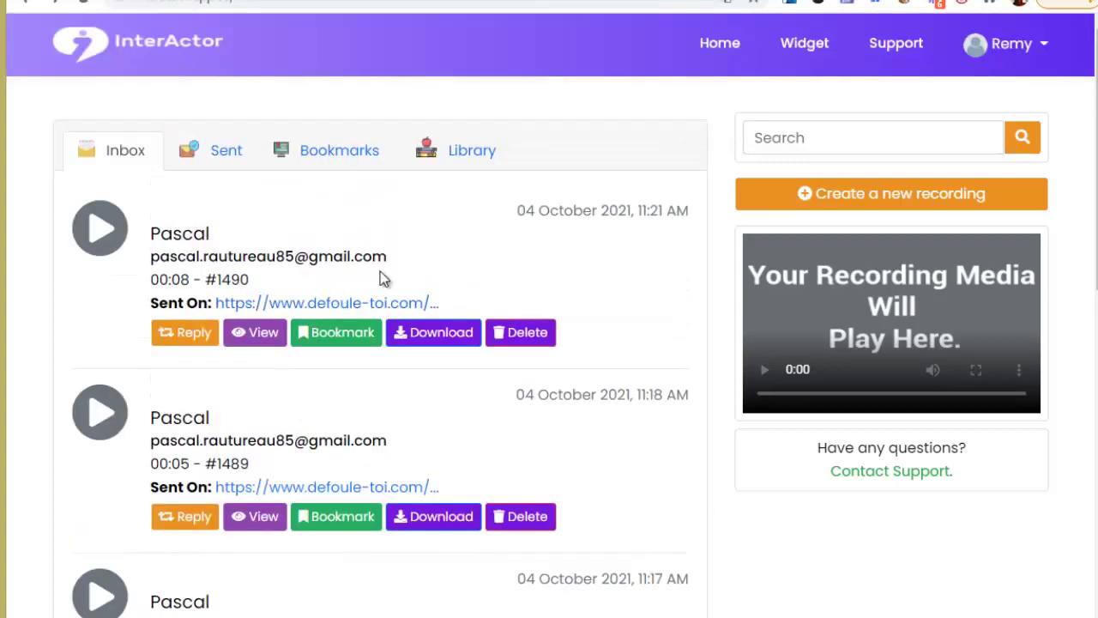
scroll(459, 281, "down", 2)
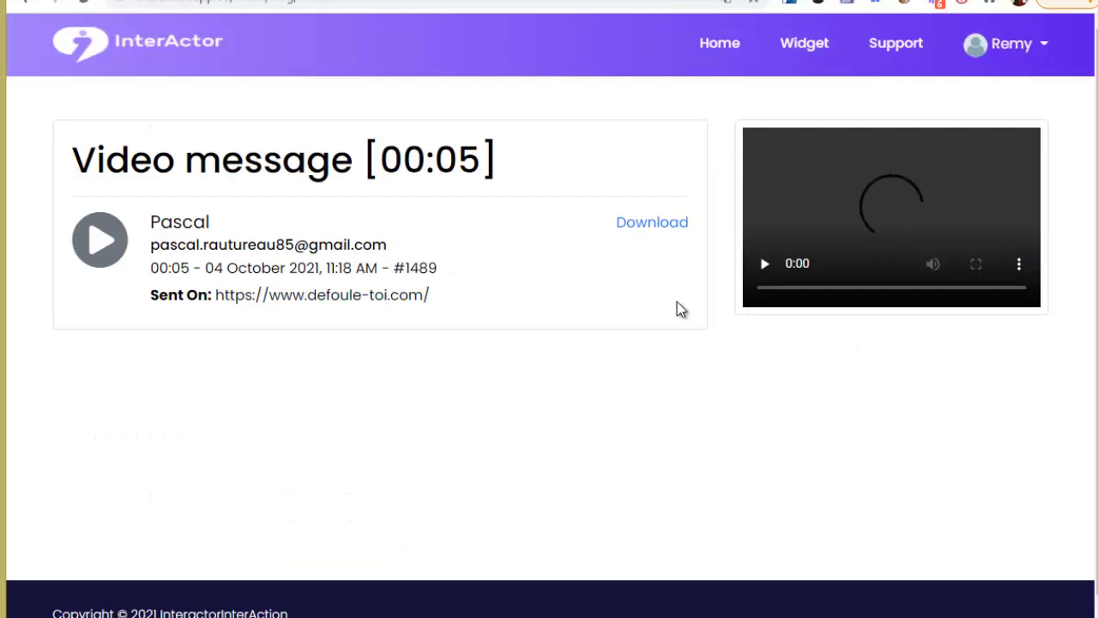
left_click(765, 265)
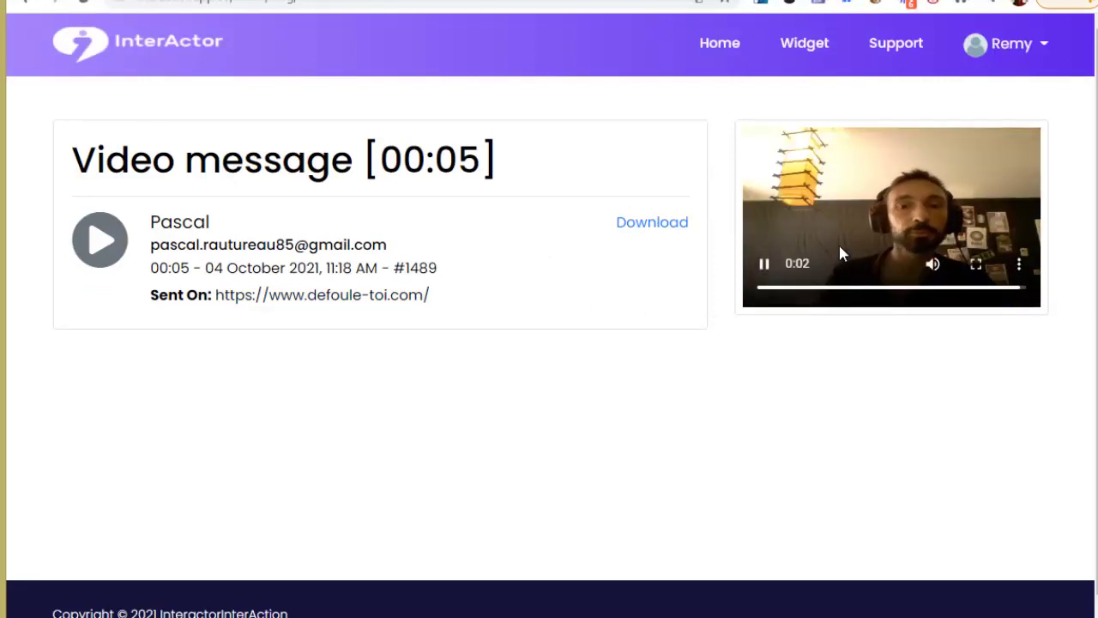
left_click(764, 264)
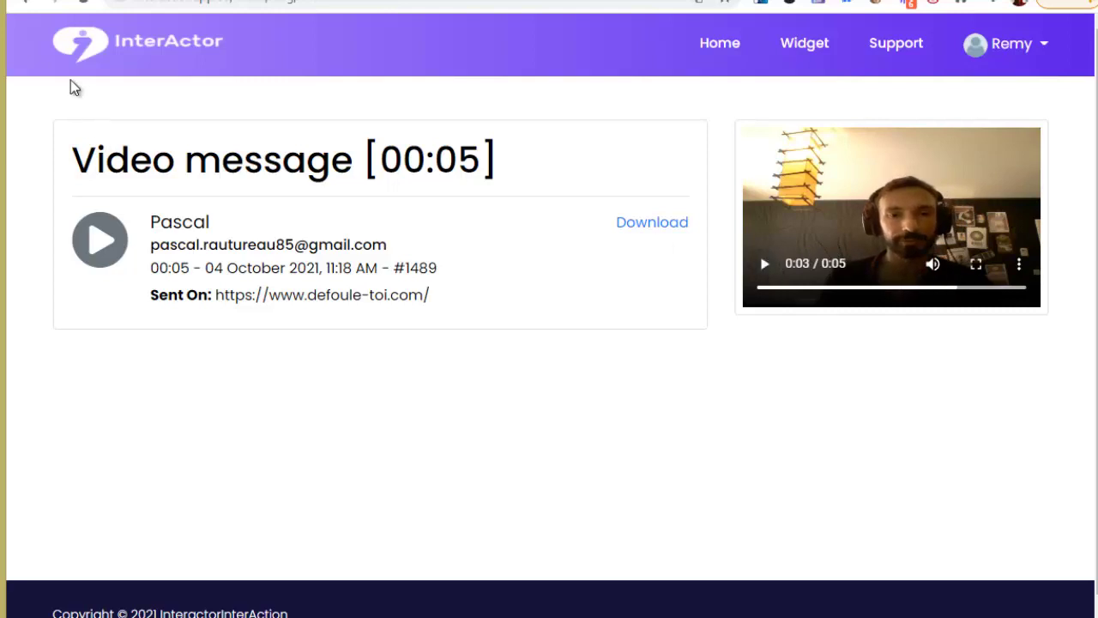
left_click(30, 5)
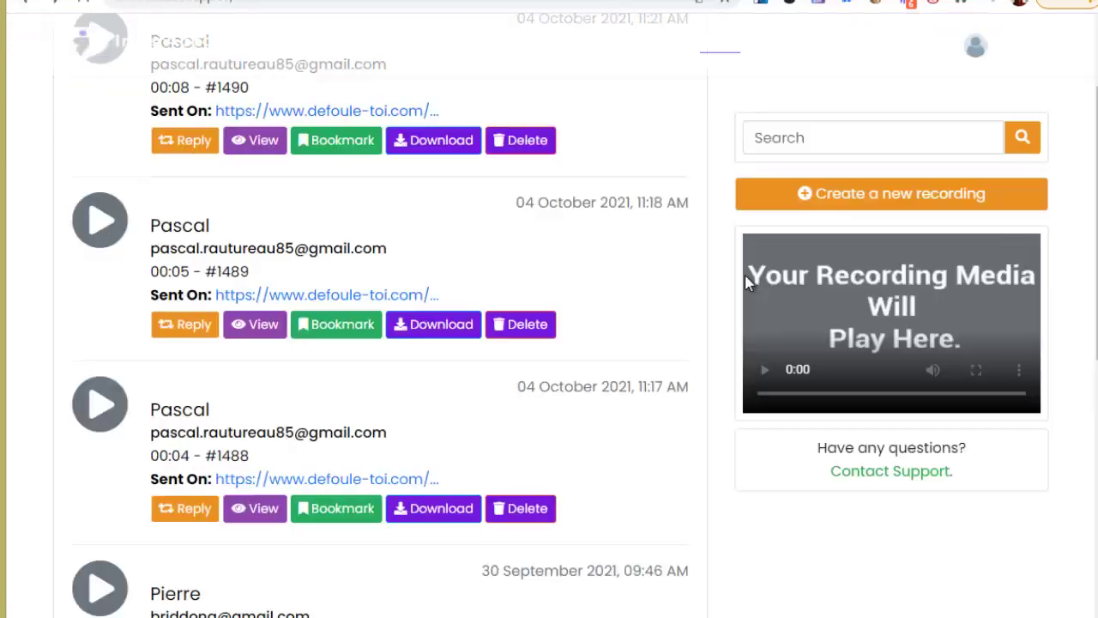
scroll(515, 318, "up", 2)
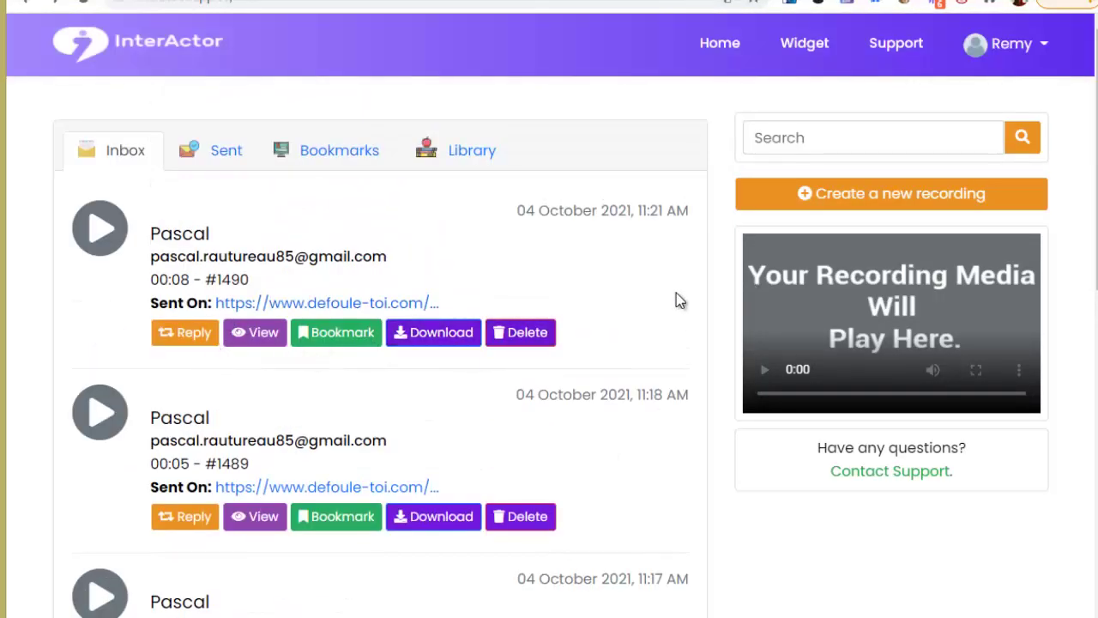
scroll(686, 292, "down", 2)
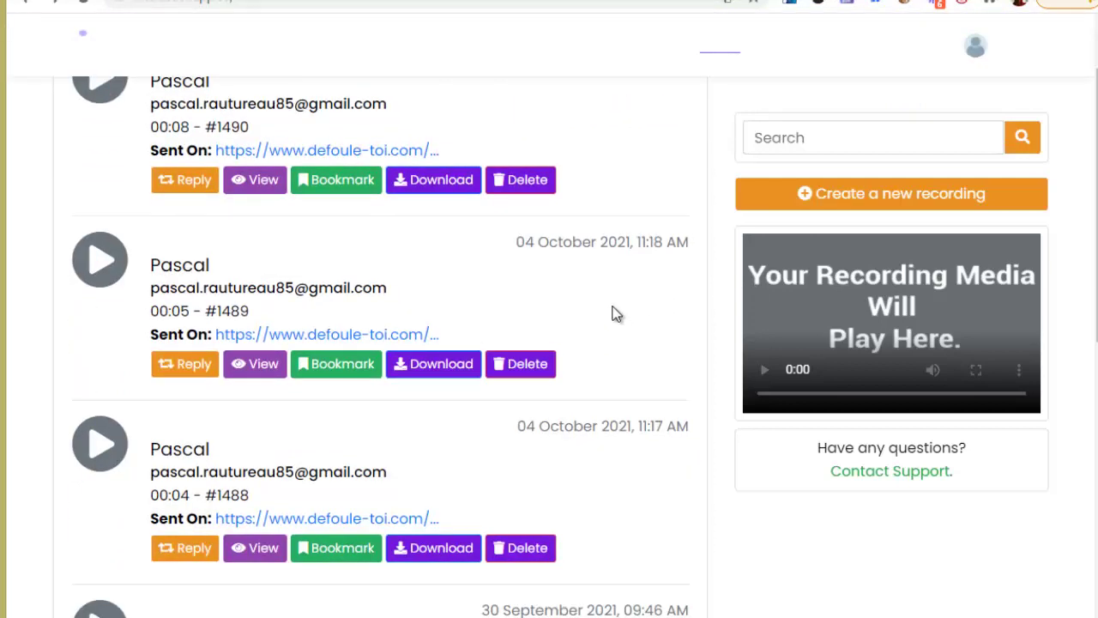
scroll(446, 317, "up", 2)
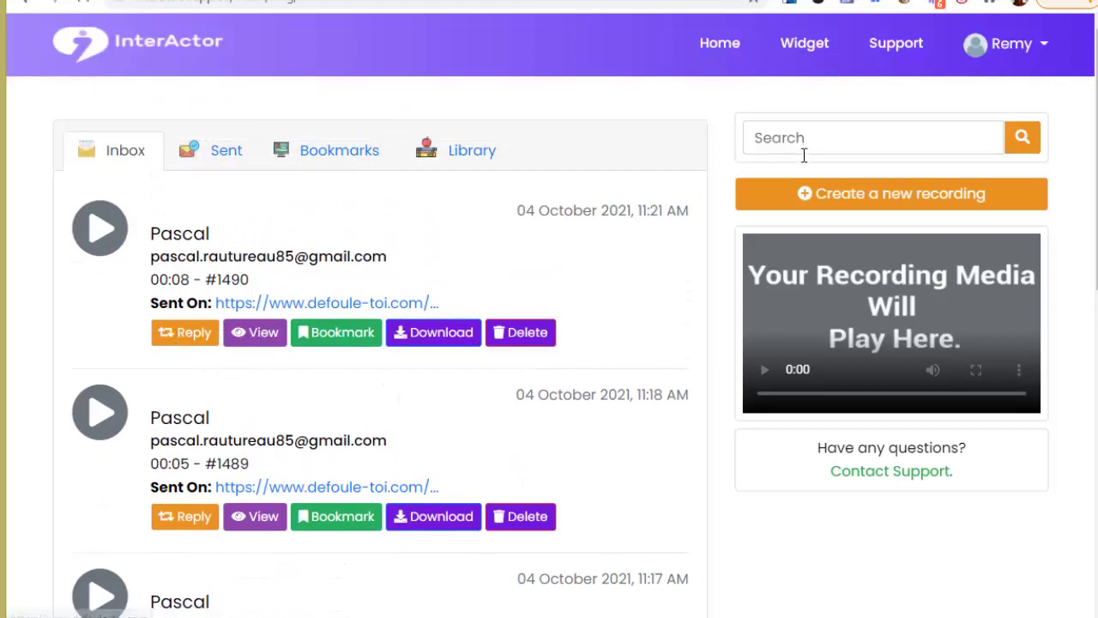
Play part of the screen recording message received 04 October 2021 at 11:21 AM, pause it, and return to the inbox.
left_click(97, 239)
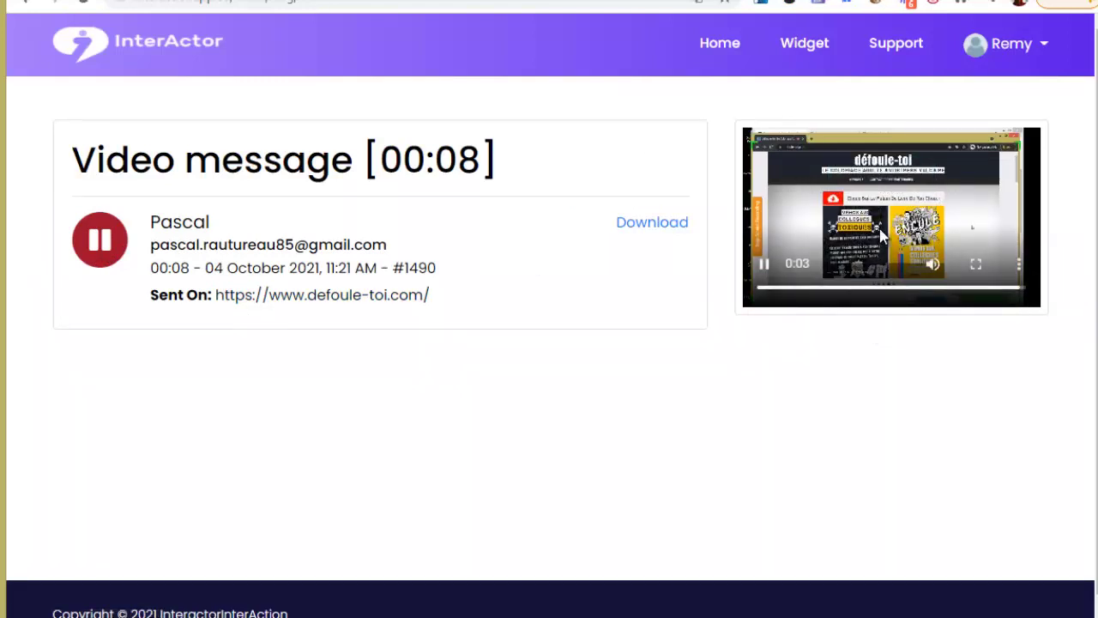
left_click(764, 265)
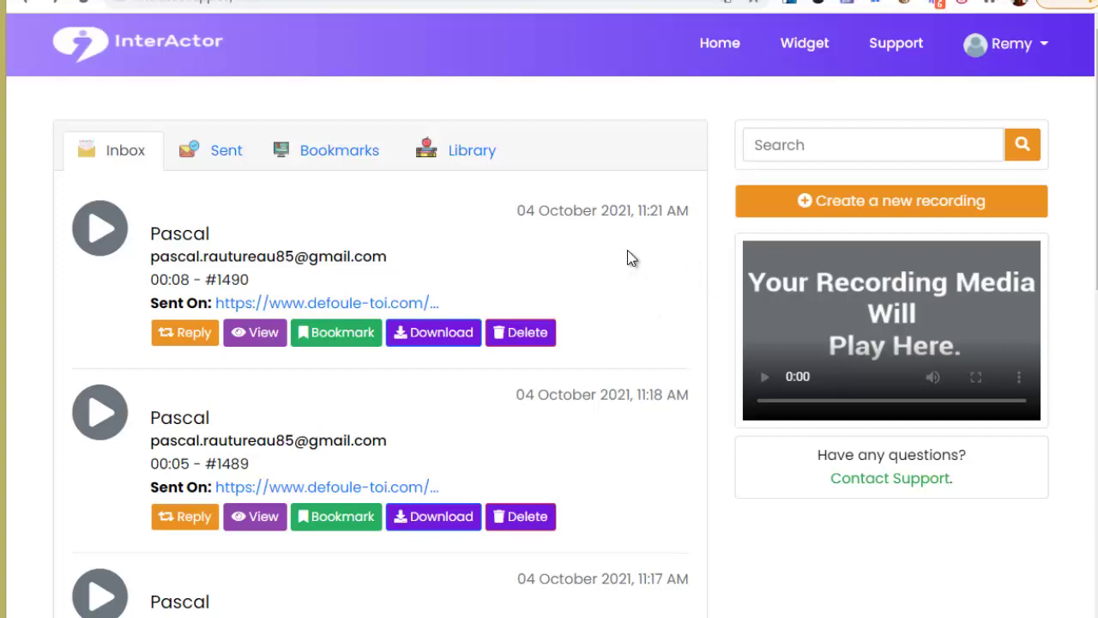
Reply to the message received 04 October 2021 at 11:17 AM with Video as the recording media, and start recording.
scroll(627, 255, "down", 2)
scroll(194, 366, "down", 1)
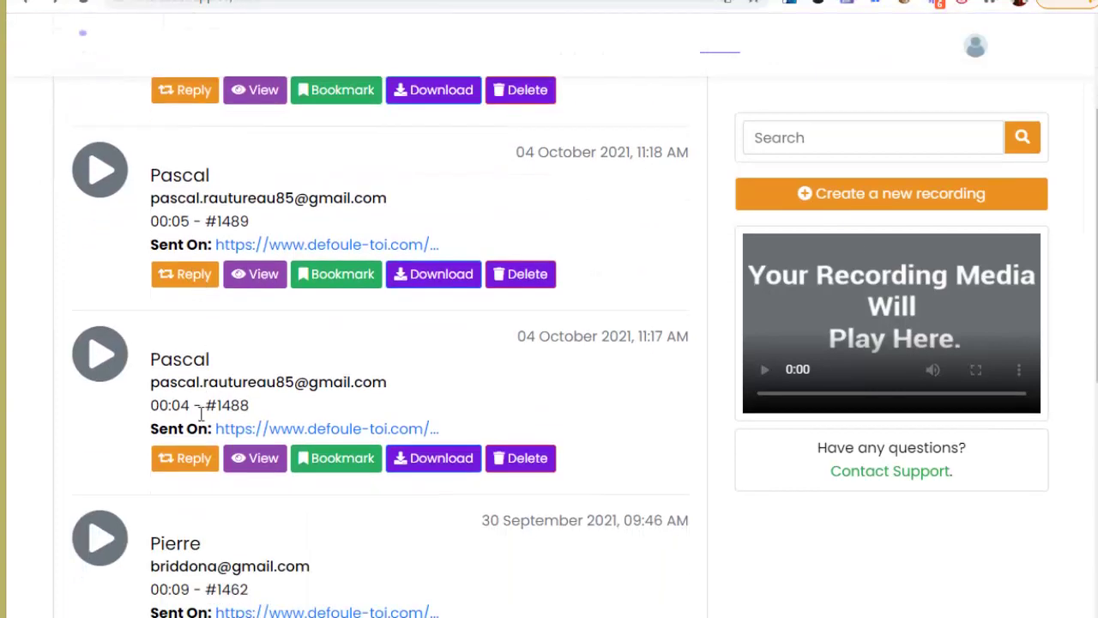
left_click(187, 466)
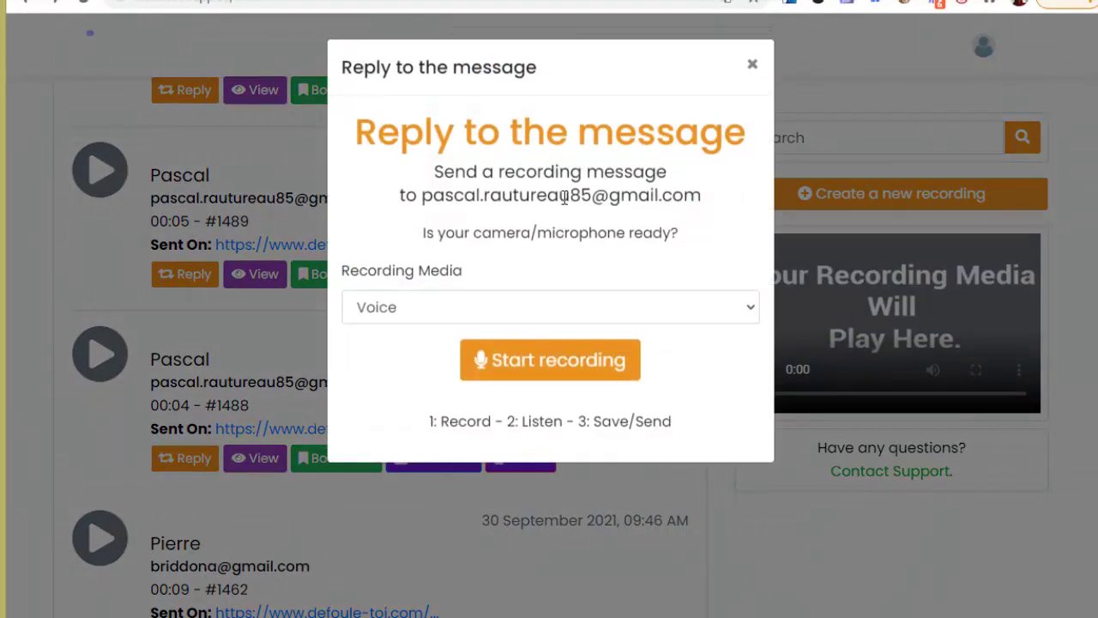
left_click(463, 307)
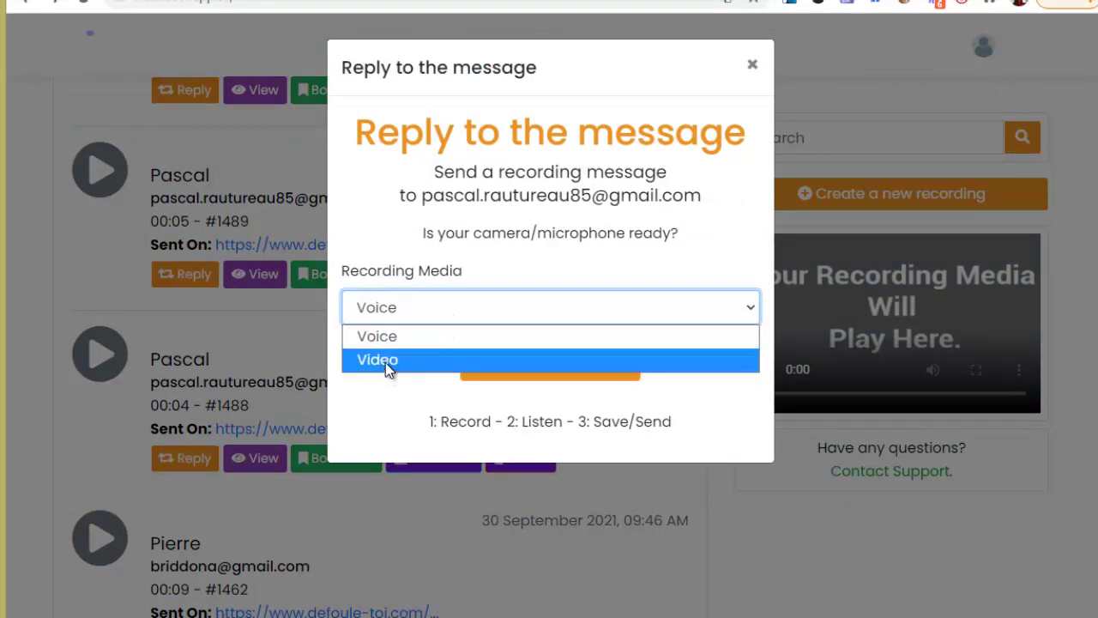
left_click(387, 358)
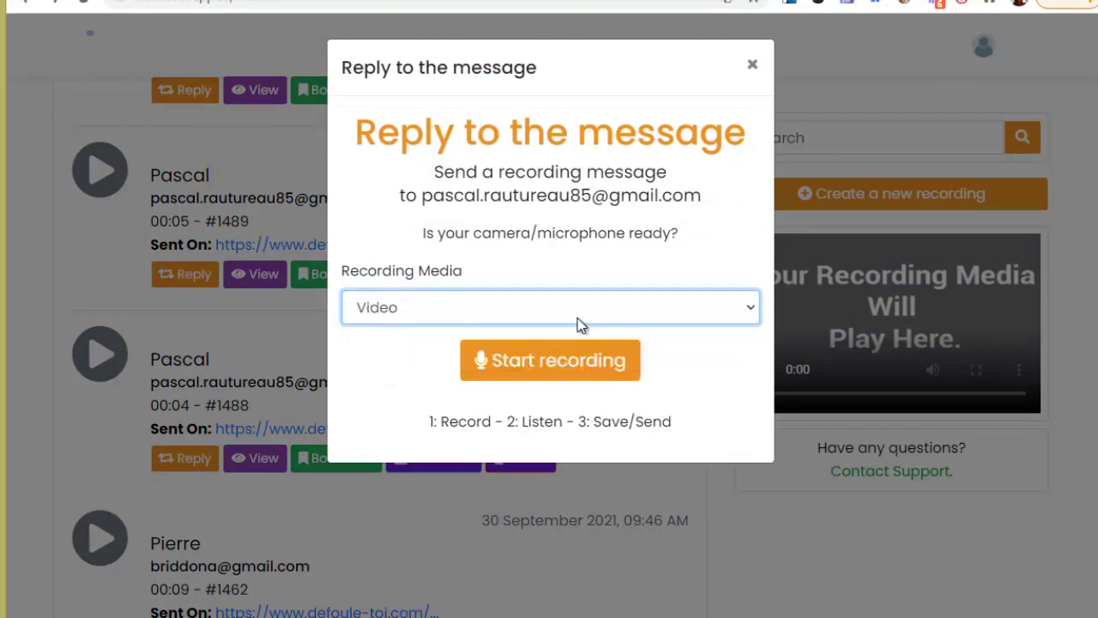
left_click(563, 365)
left_click(526, 368)
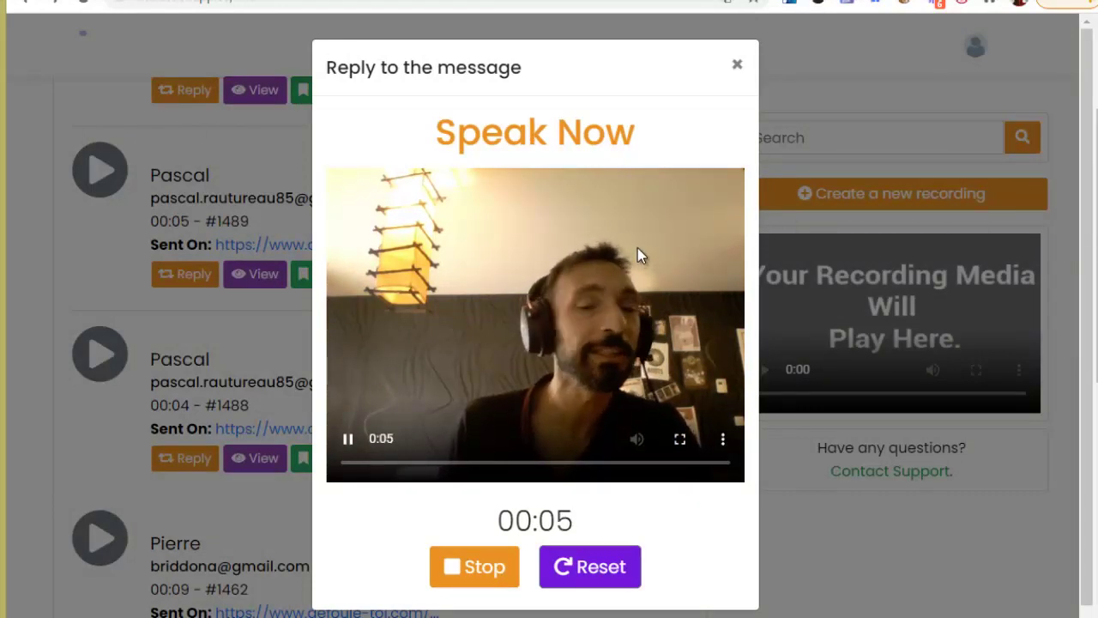
Stop the video recording, send it as the reply, and close the reply dialog.
left_click(480, 568)
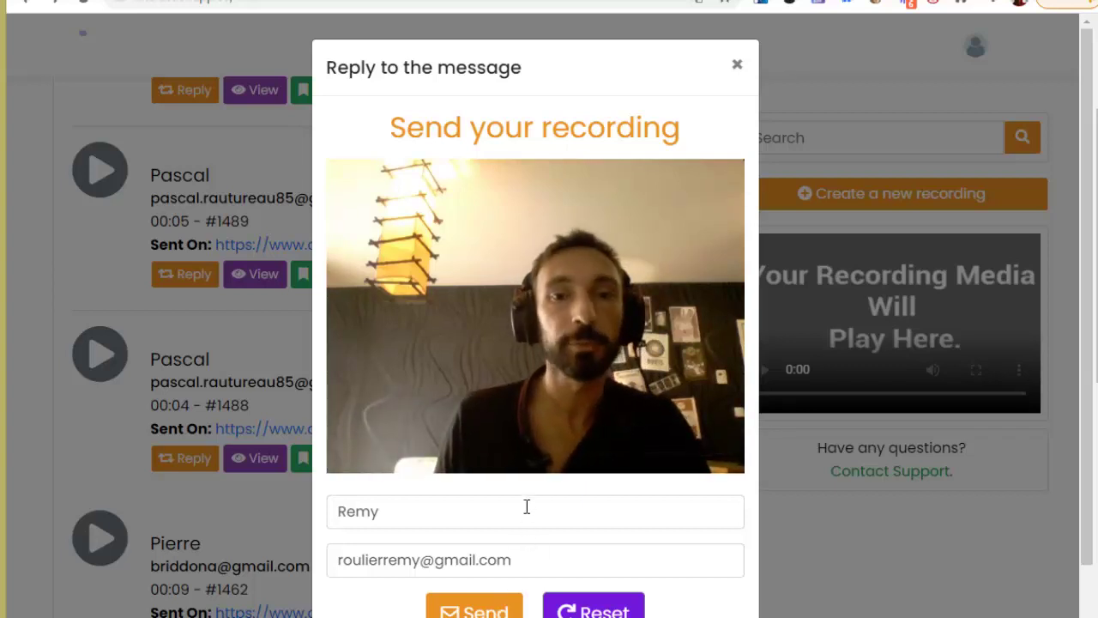
scroll(529, 502, "down", 1)
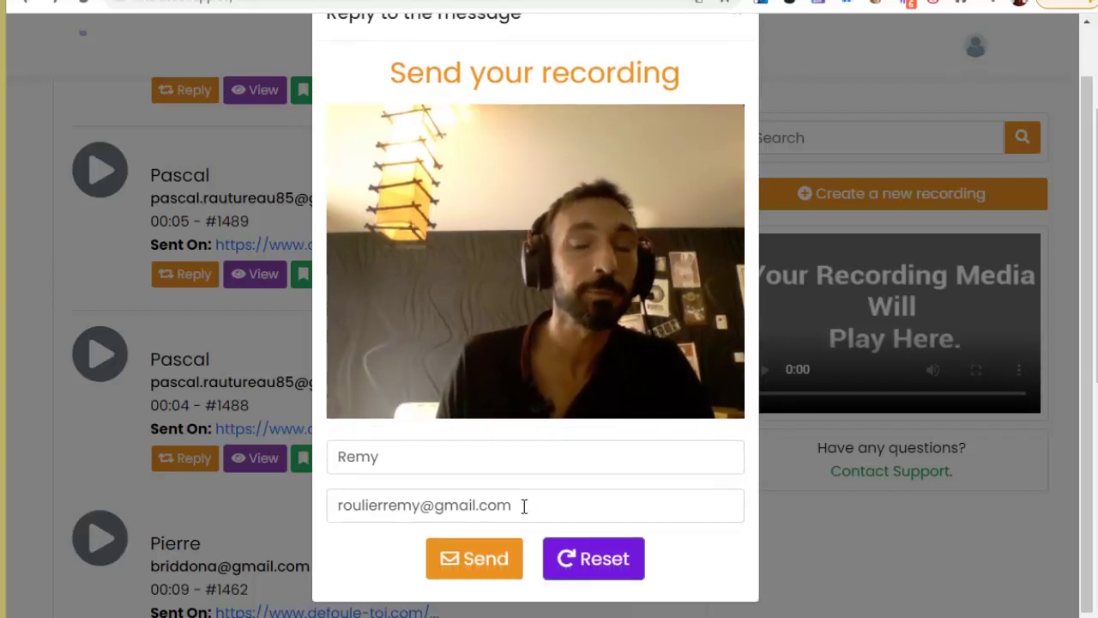
scroll(461, 297, "up", 1)
scroll(460, 296, "down", 1)
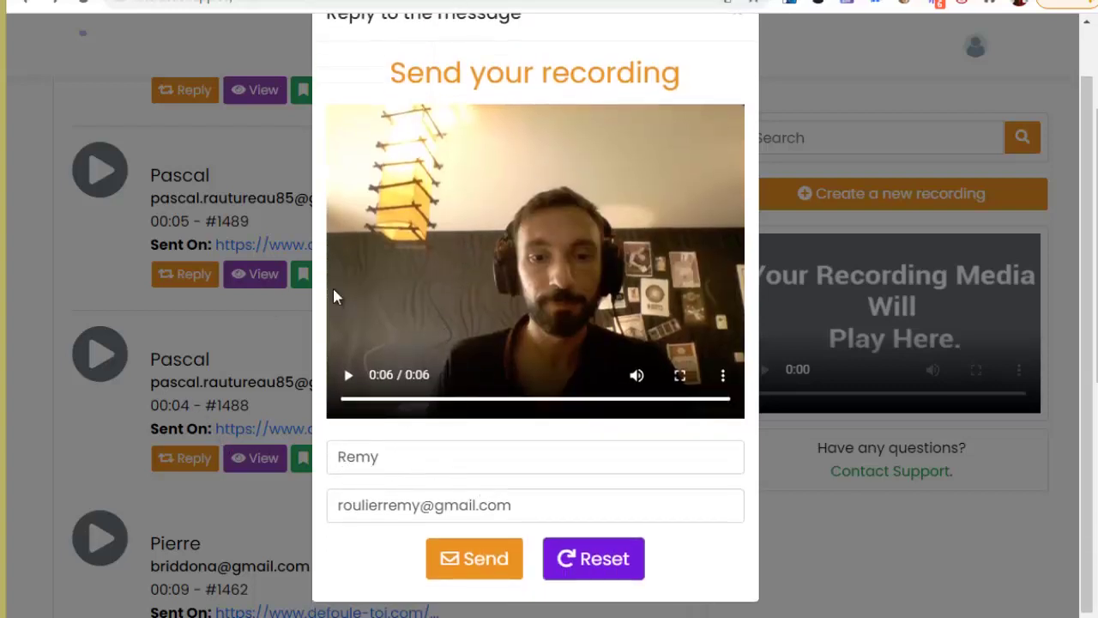
left_click(478, 564)
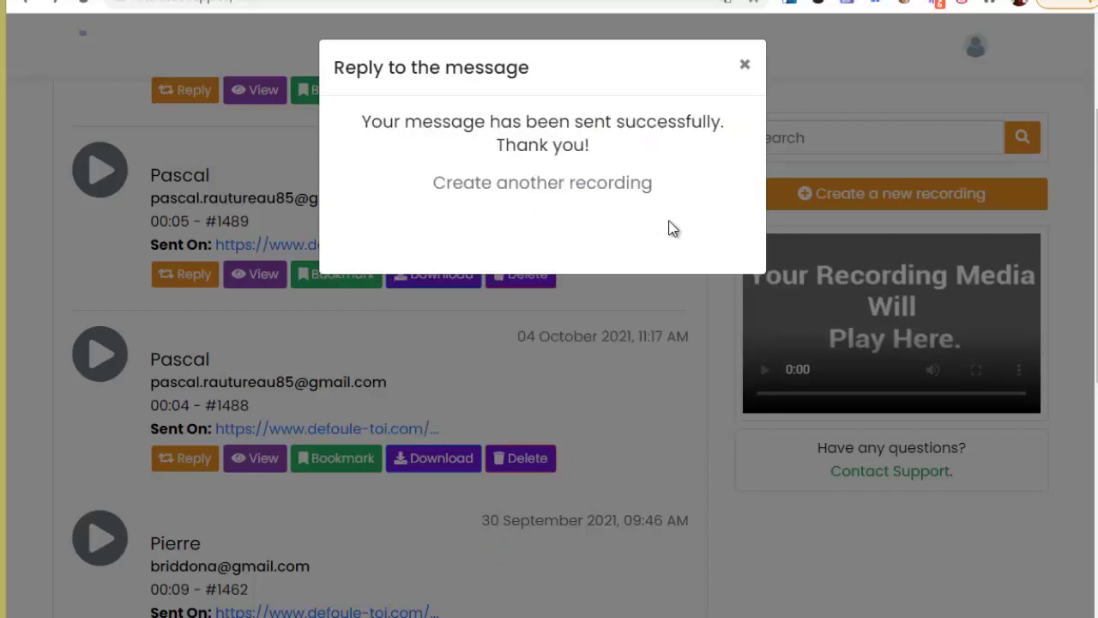
left_click(744, 69)
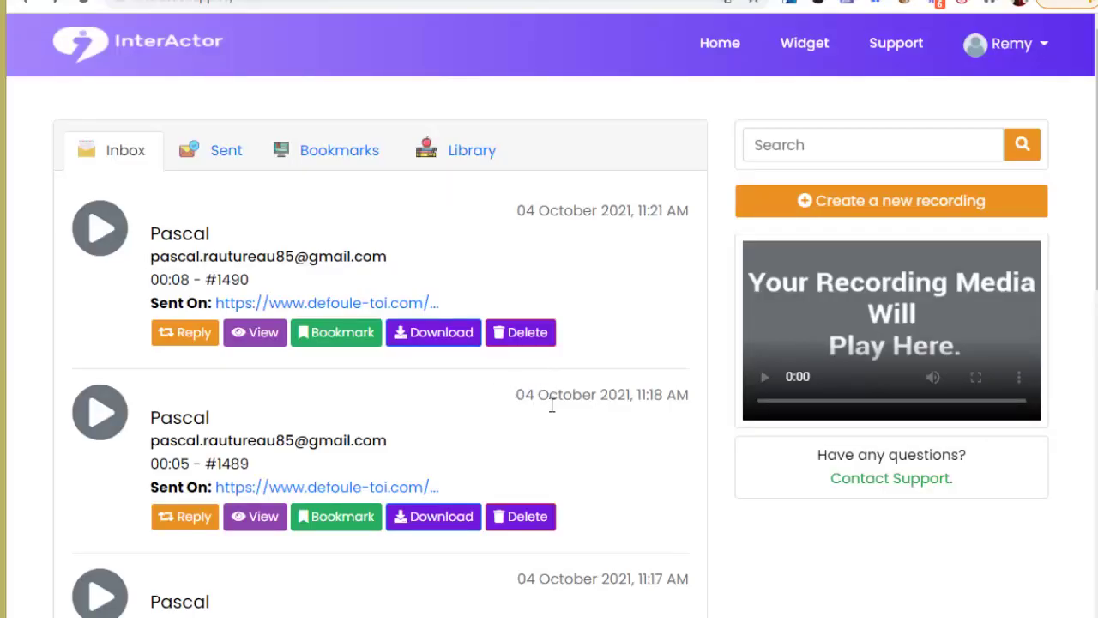
Show the sent messages and examine the list of replies.
scroll(574, 378, "down", 2)
scroll(580, 343, "up", 2)
left_click(226, 151)
scroll(387, 235, "down", 3)
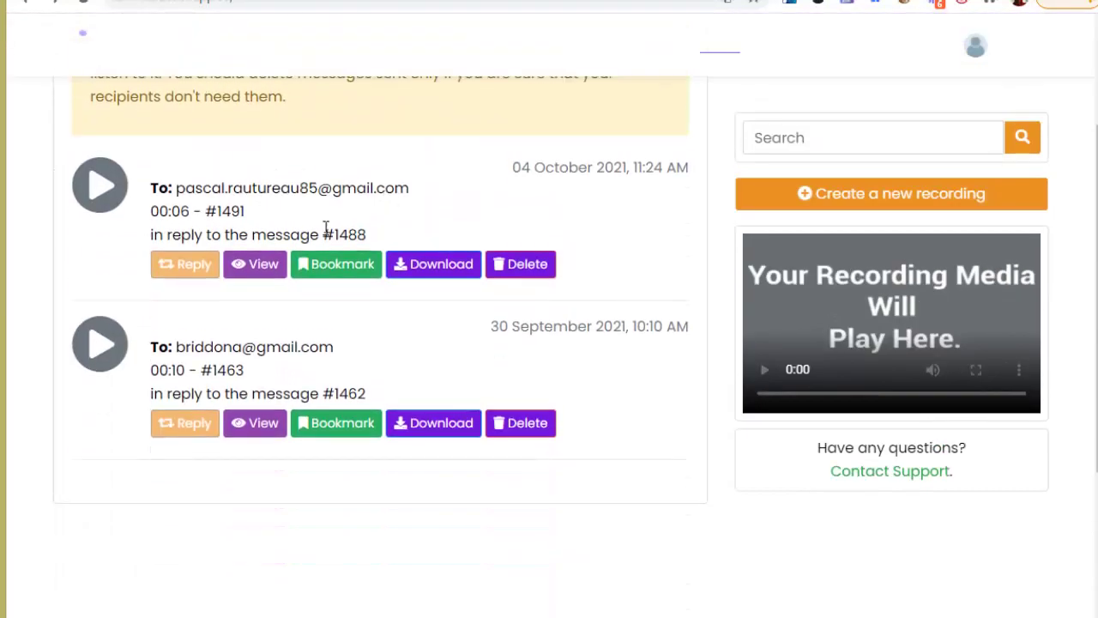
scroll(258, 258, "up", 1)
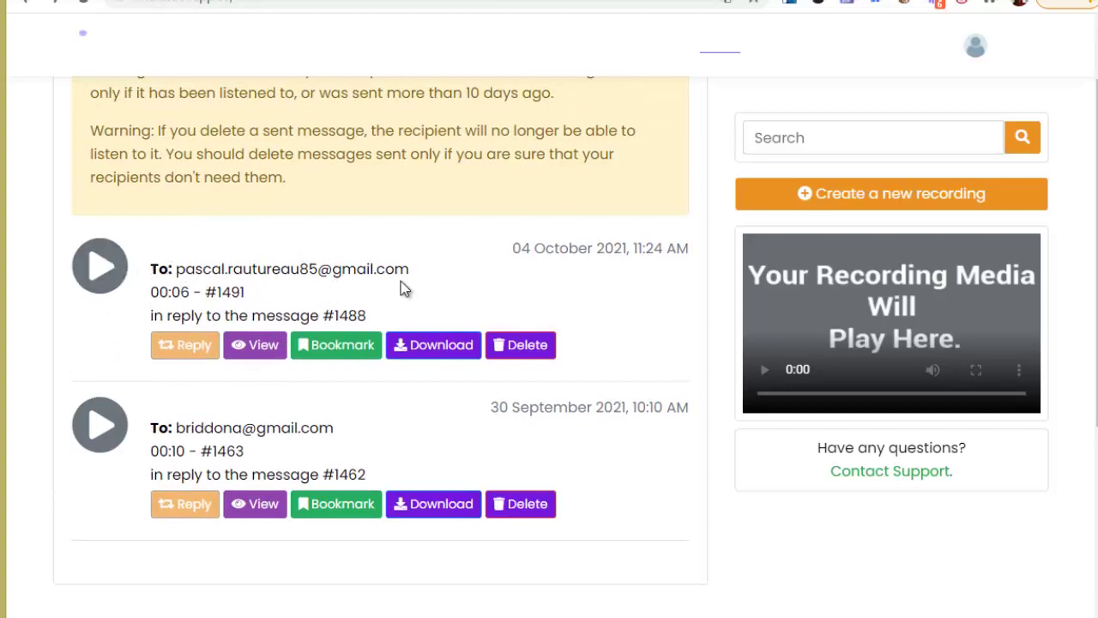
View the video reply sent 04 October 2021 at 11:24 AM, play part of it, and return to the inbox.
left_click(254, 345)
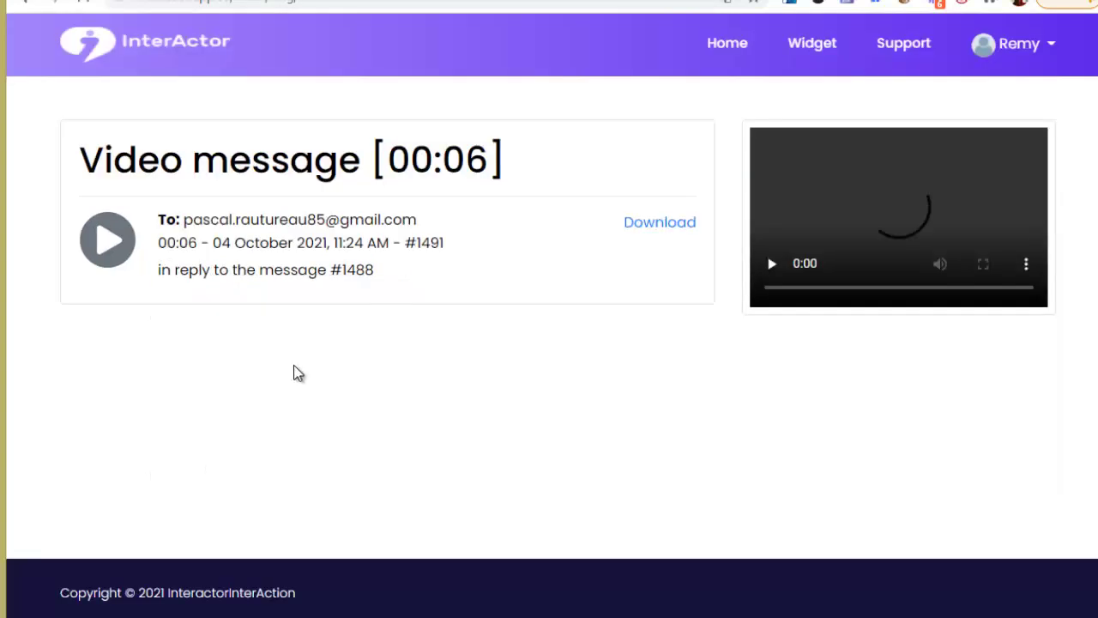
left_click(772, 264)
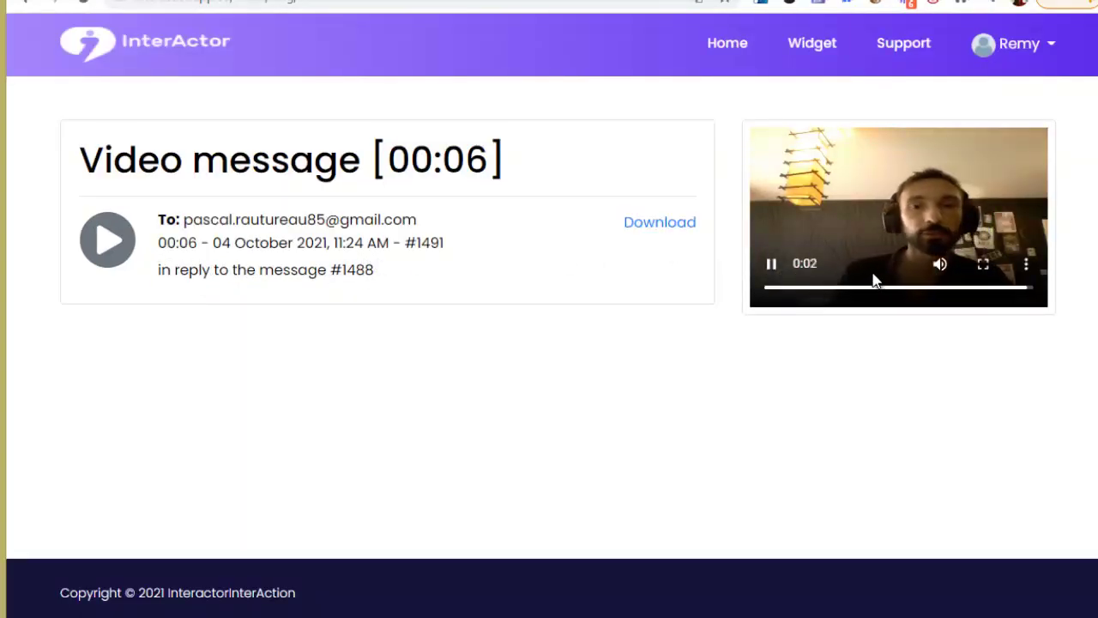
left_click(771, 266)
left_click(30, 4)
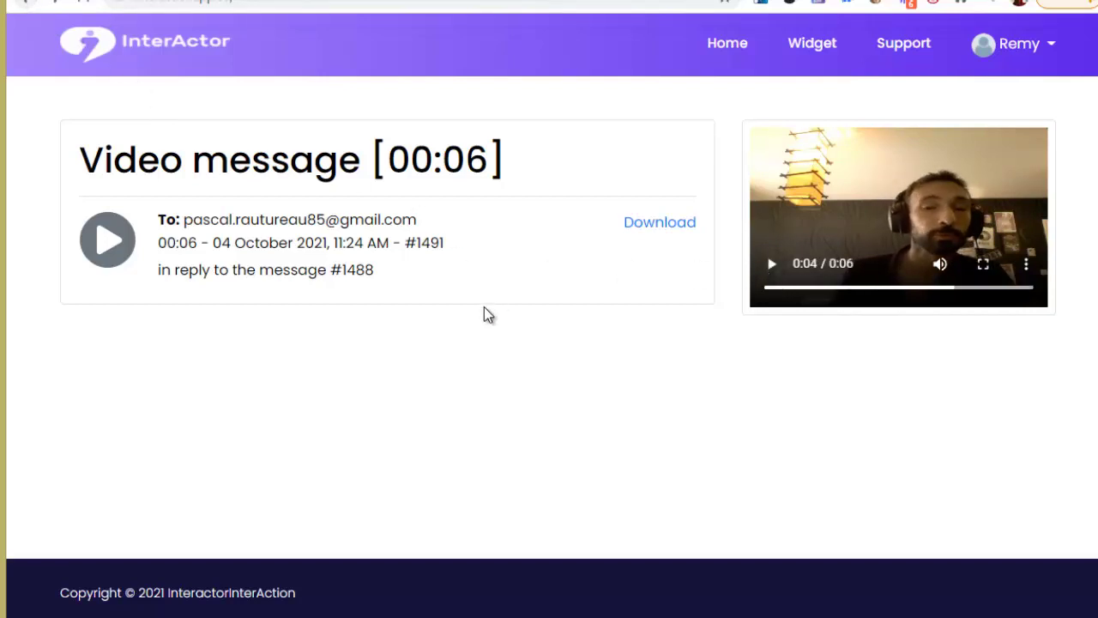
scroll(363, 416, "down", 4)
scroll(431, 400, "up", 4)
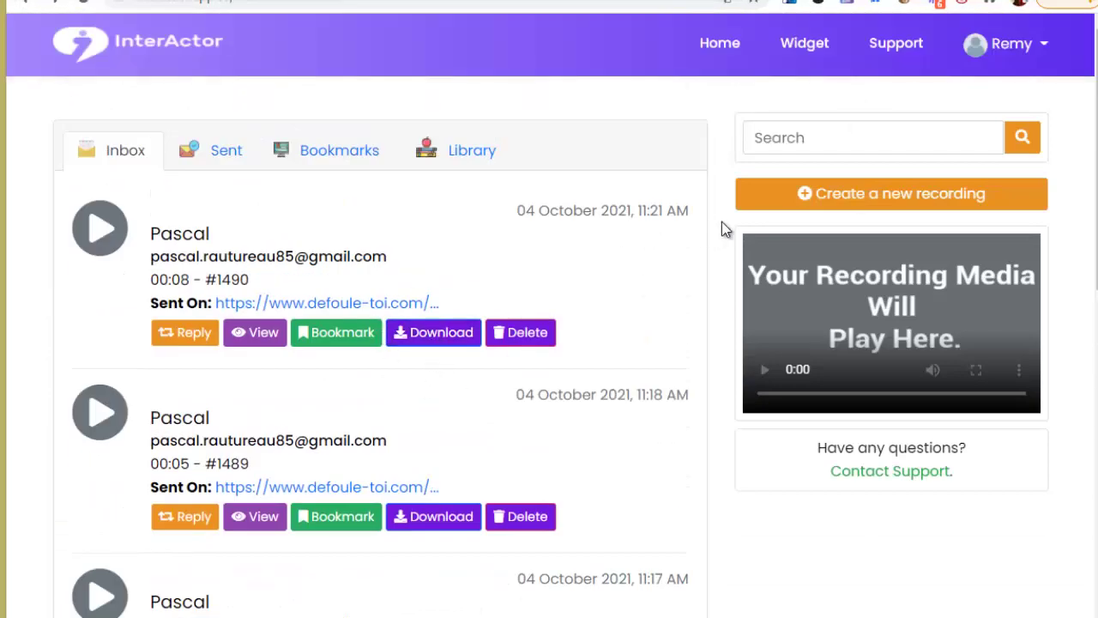
Open the widget settings and look over the Site Defoule-Toi dialog widget's configuration.
left_click(797, 52)
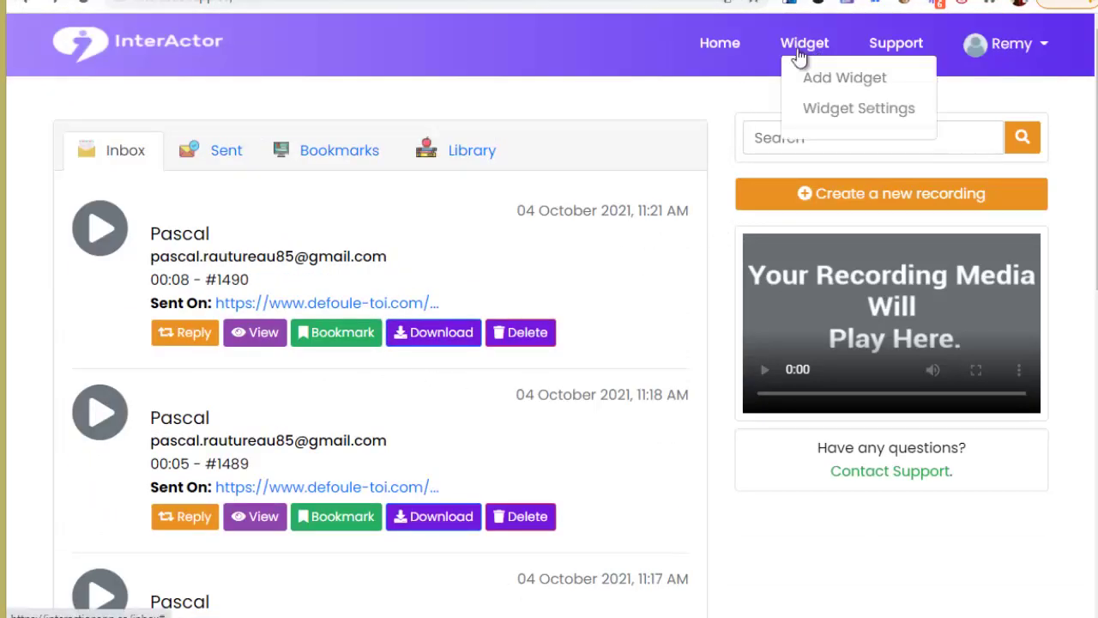
left_click(837, 107)
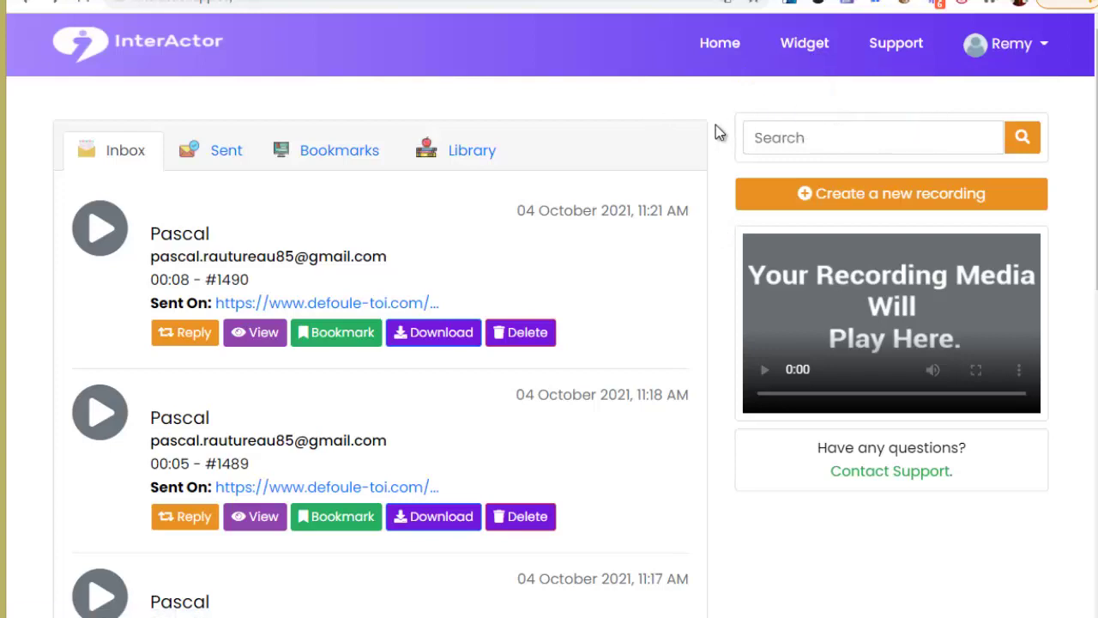
scroll(915, 289, "down", 2)
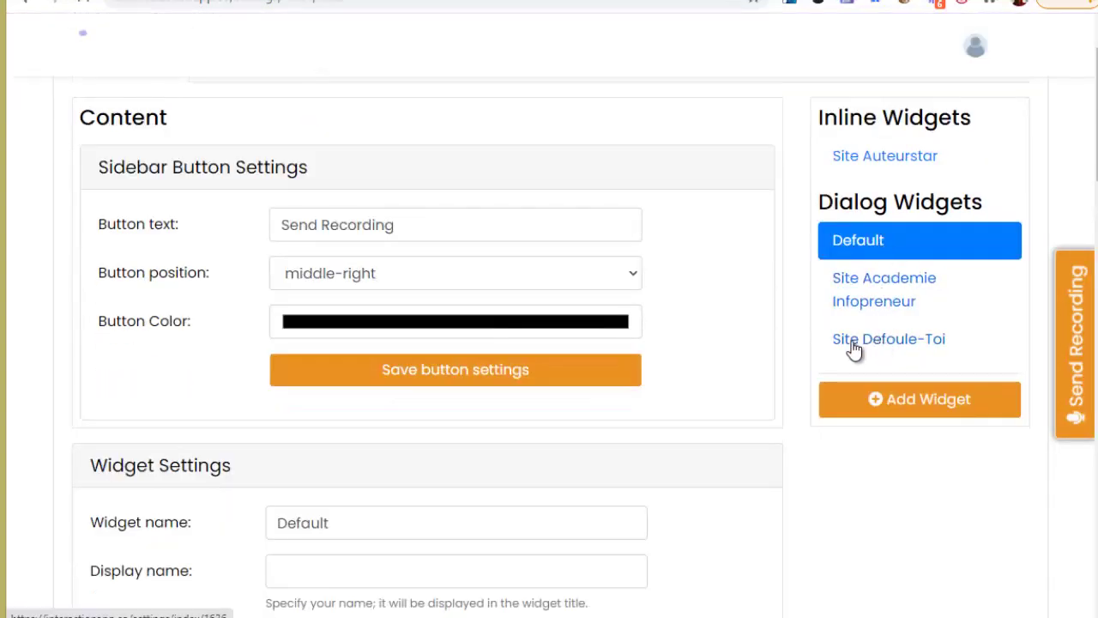
left_click(880, 342)
scroll(303, 90, "down", 2)
scroll(317, 137, "up", 2)
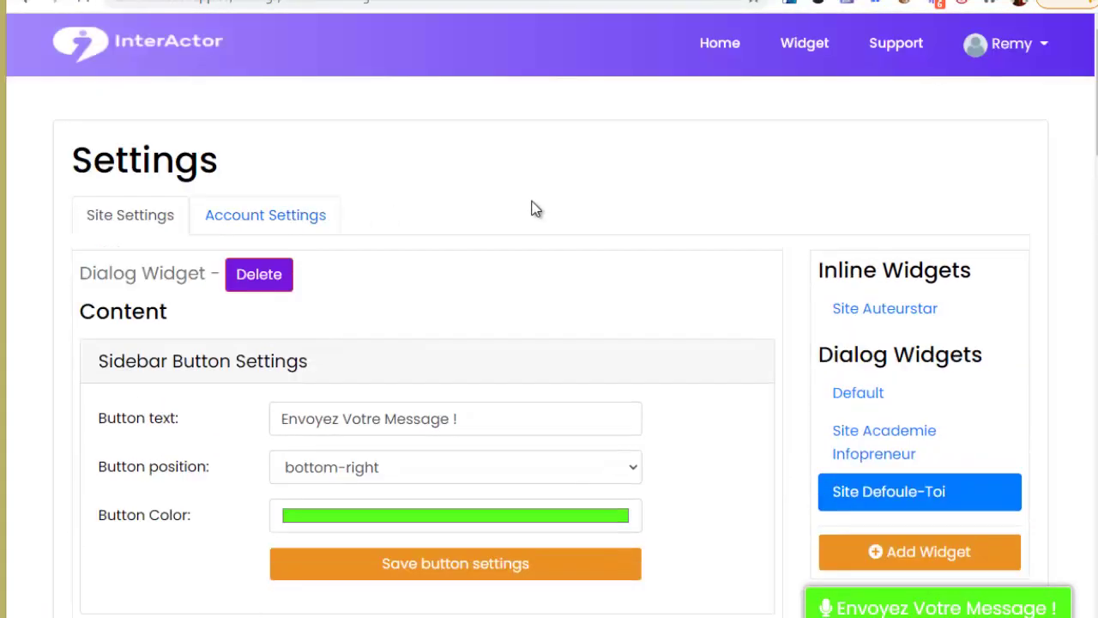
Open the account settings and examine the name and image, password, and email notification options.
scroll(347, 242, "down", 7)
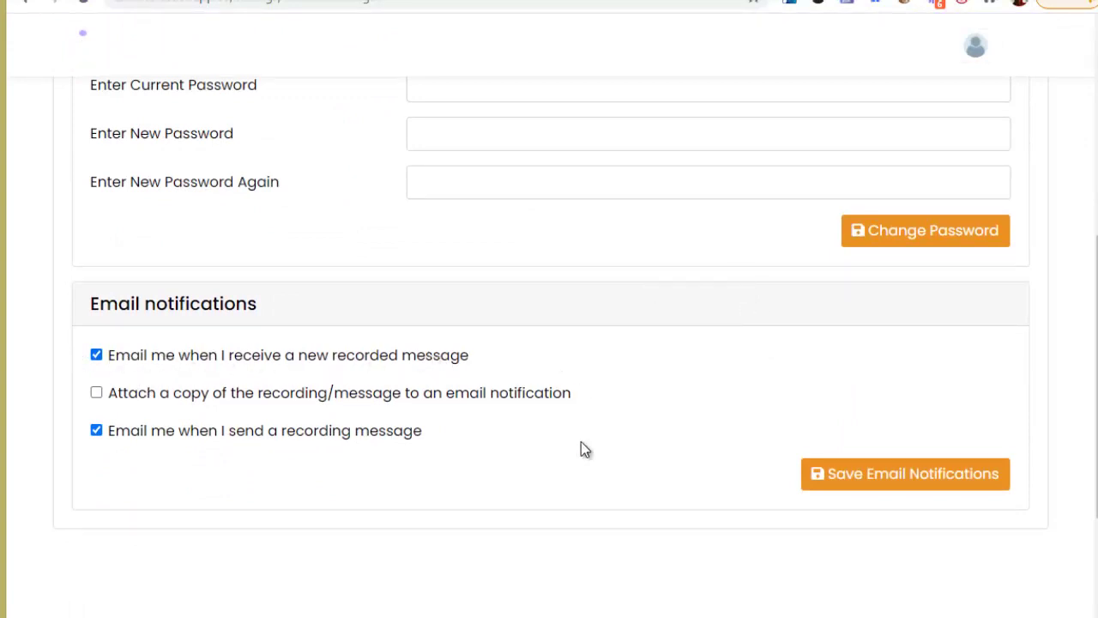
scroll(421, 352, "up", 2)
scroll(480, 326, "down", 2)
scroll(487, 360, "up", 6)
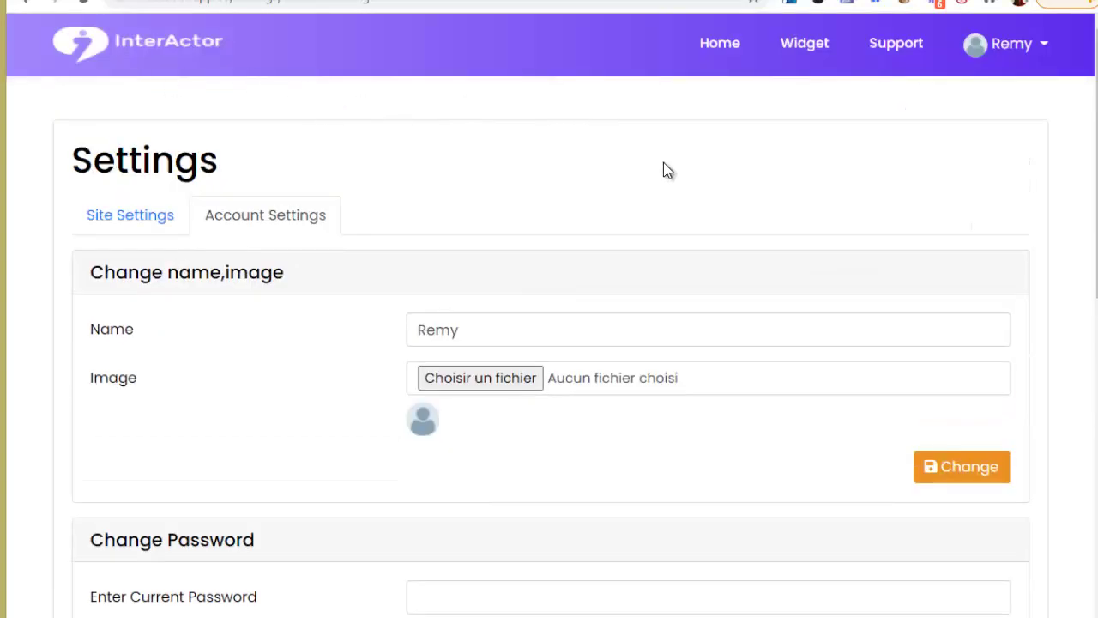
scroll(566, 159, "down", 3)
scroll(583, 249, "up", 3)
scroll(506, 206, "down", 3)
scroll(472, 214, "up", 3)
scroll(446, 157, "down", 7)
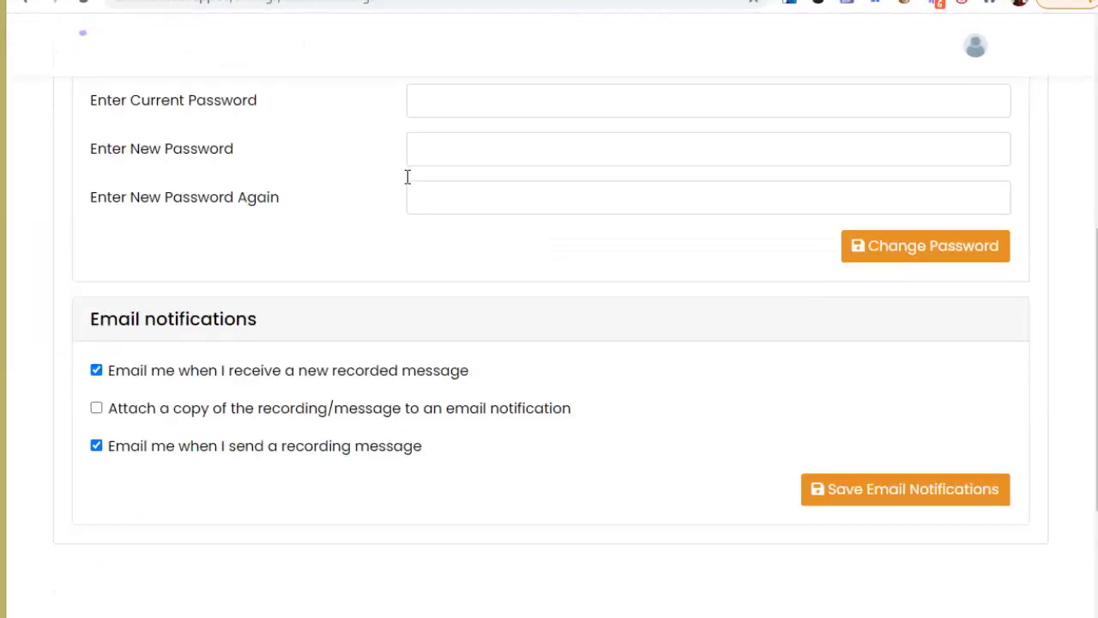
scroll(530, 273, "up", 5)
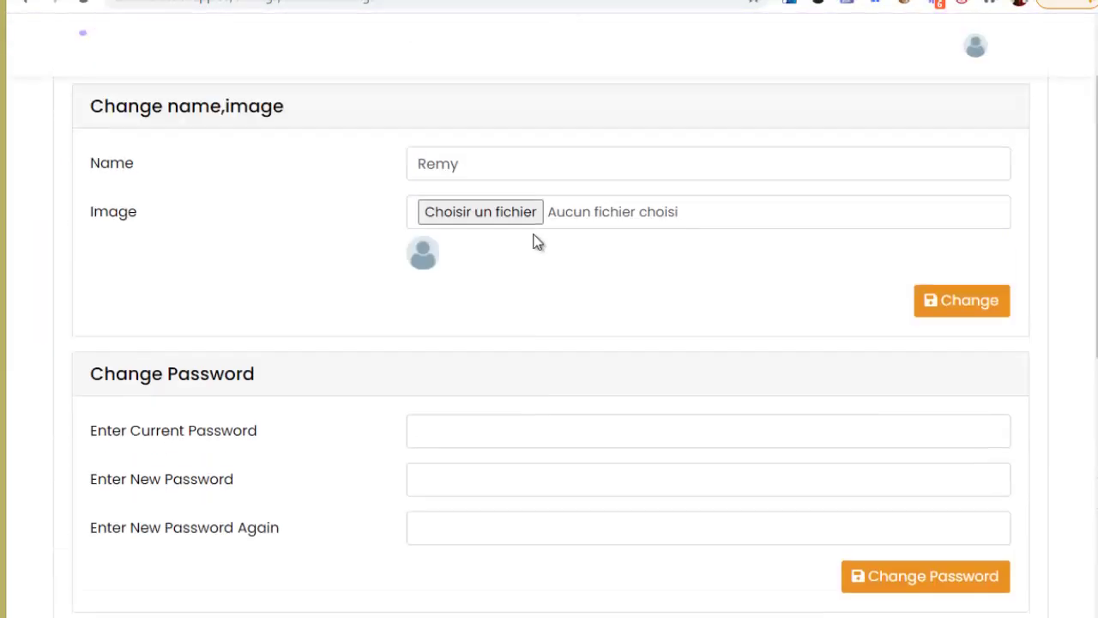
scroll(545, 92, "down", 2)
scroll(503, 510, "down", 2)
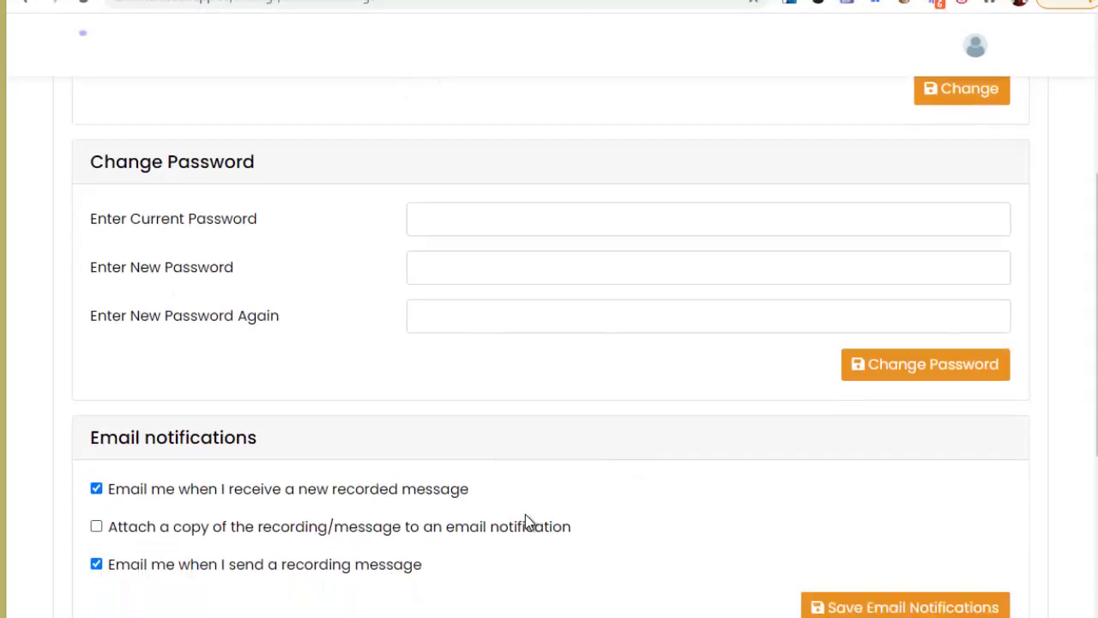
scroll(632, 346, "up", 1)
Switch to the support page and examine its FAQ and the embedded Chattons ! recording widget.
key("alt+Left")
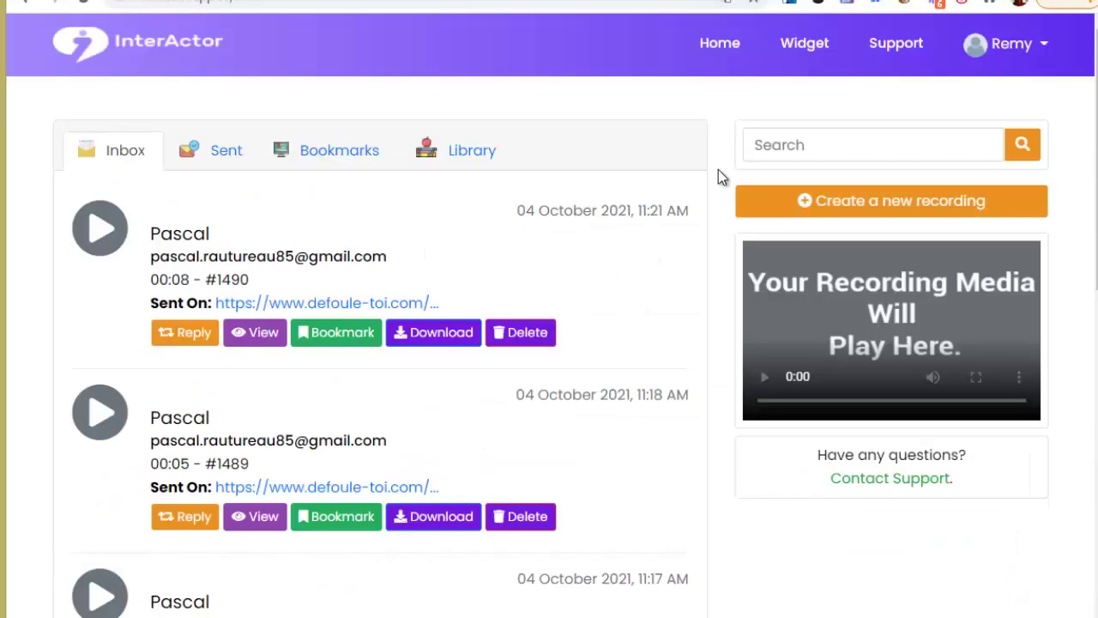
key("alt+Left")
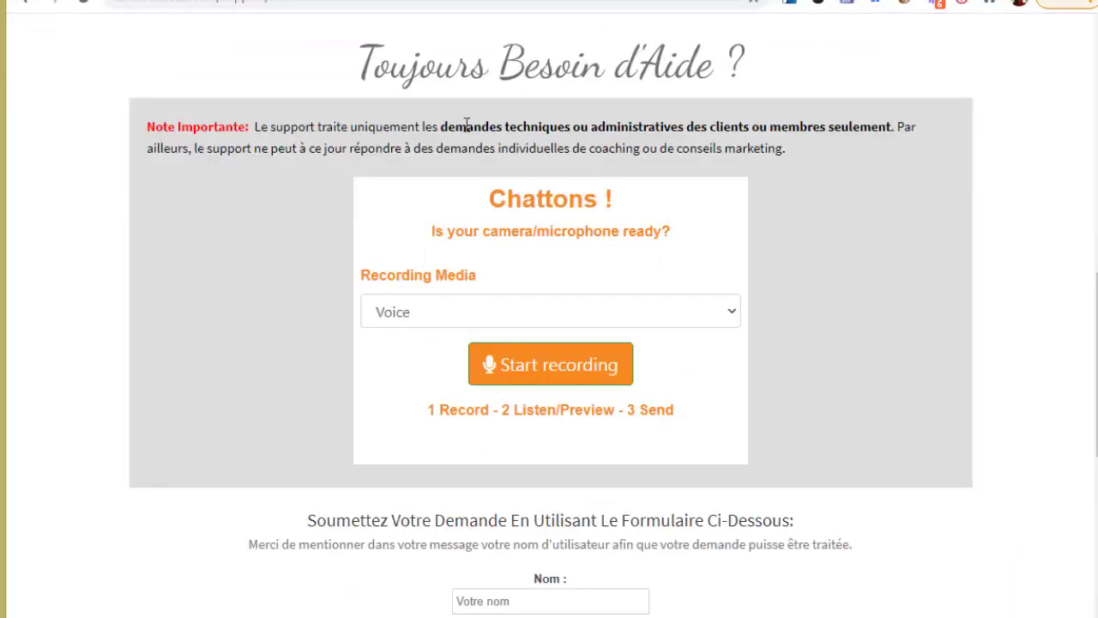
scroll(454, 294, "up", 9)
scroll(586, 184, "down", 3)
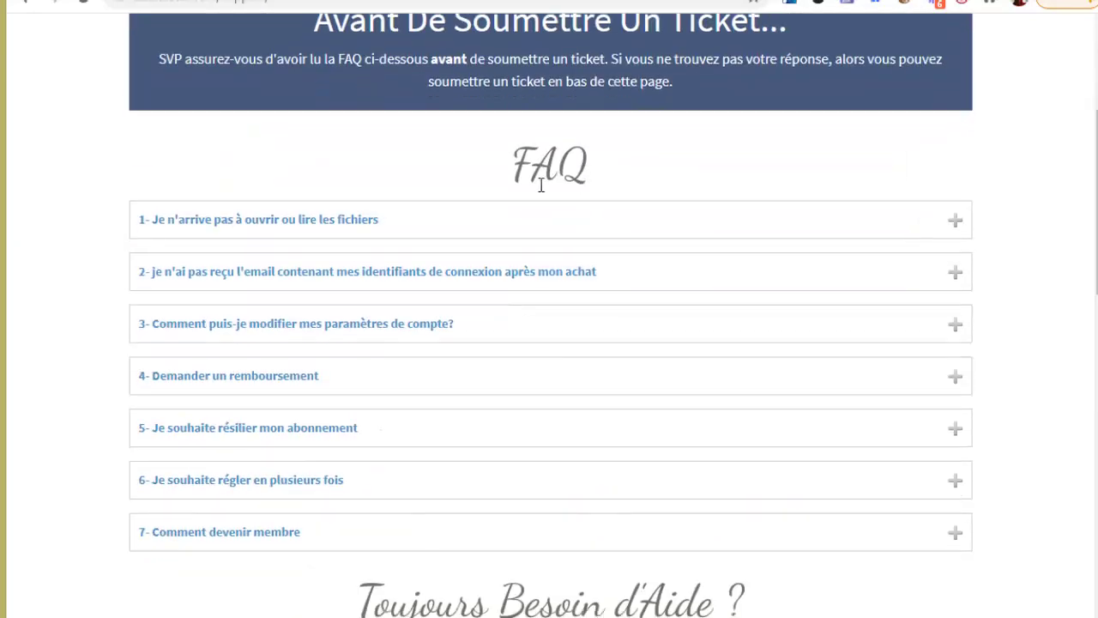
scroll(586, 185, "down", 5)
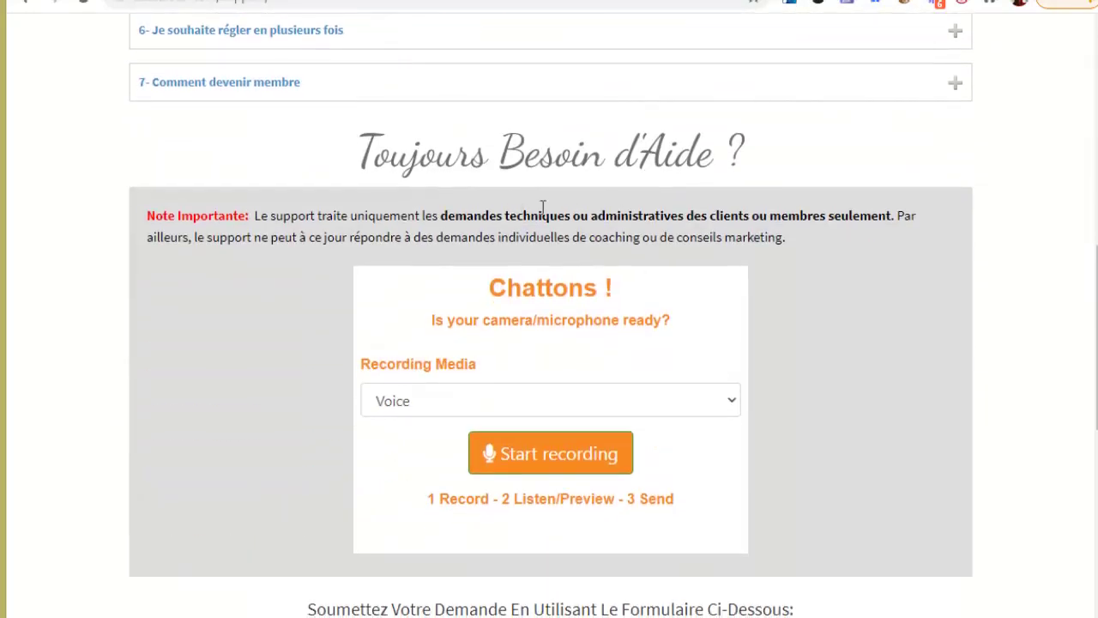
scroll(542, 206, "down", 1)
scroll(676, 175, "down", 1)
scroll(515, 317, "up", 2)
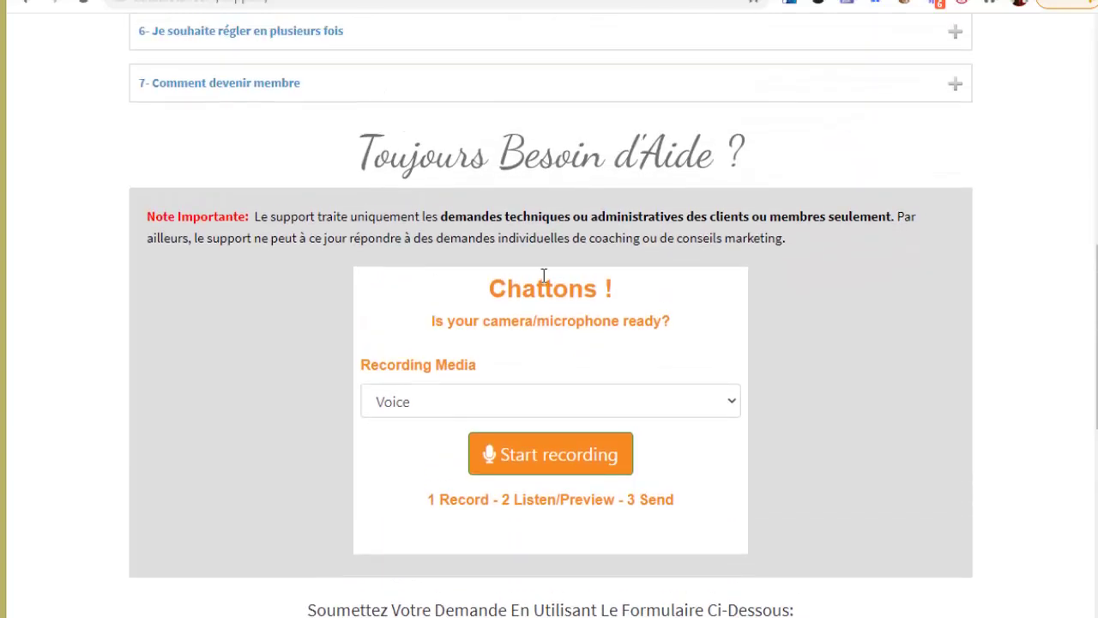
scroll(479, 311, "down", 1)
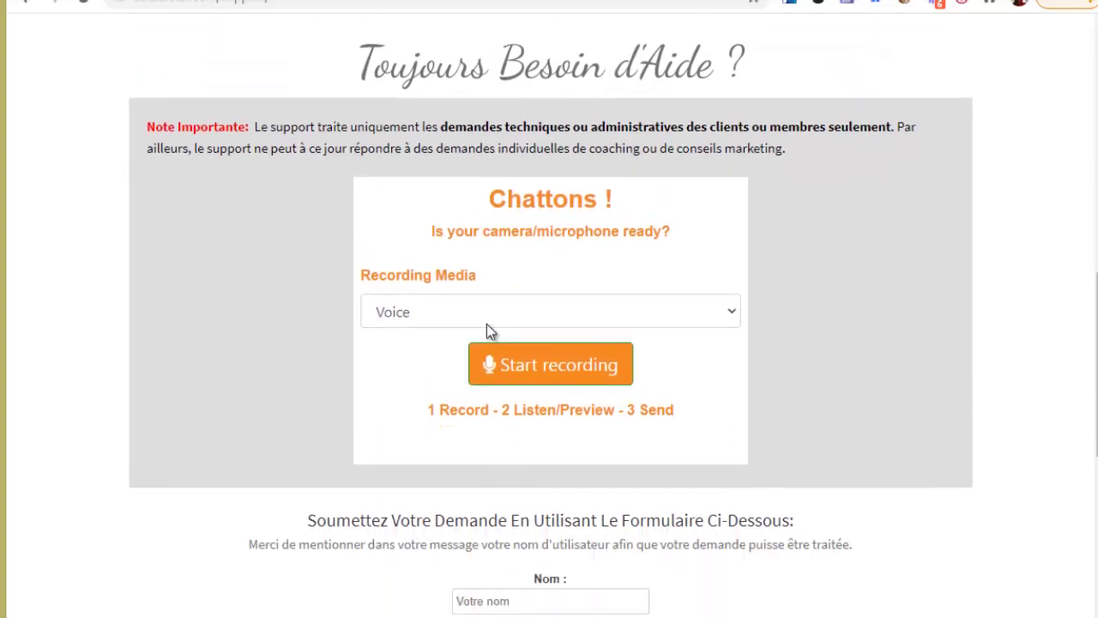
Record a short voice message in the support page's embedded widget and stop it to preview the recording.
left_click(500, 366)
scroll(515, 359, "down", 1)
scroll(526, 347, "up", 1)
scroll(554, 348, "up", 1)
scroll(480, 335, "down", 2)
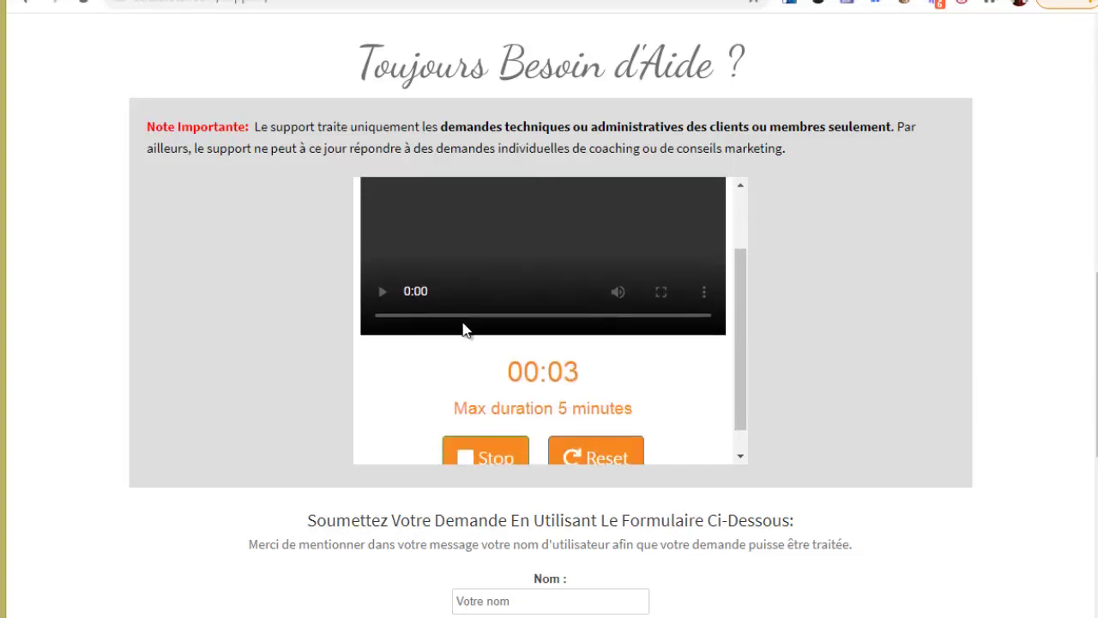
scroll(536, 391, "down", 1)
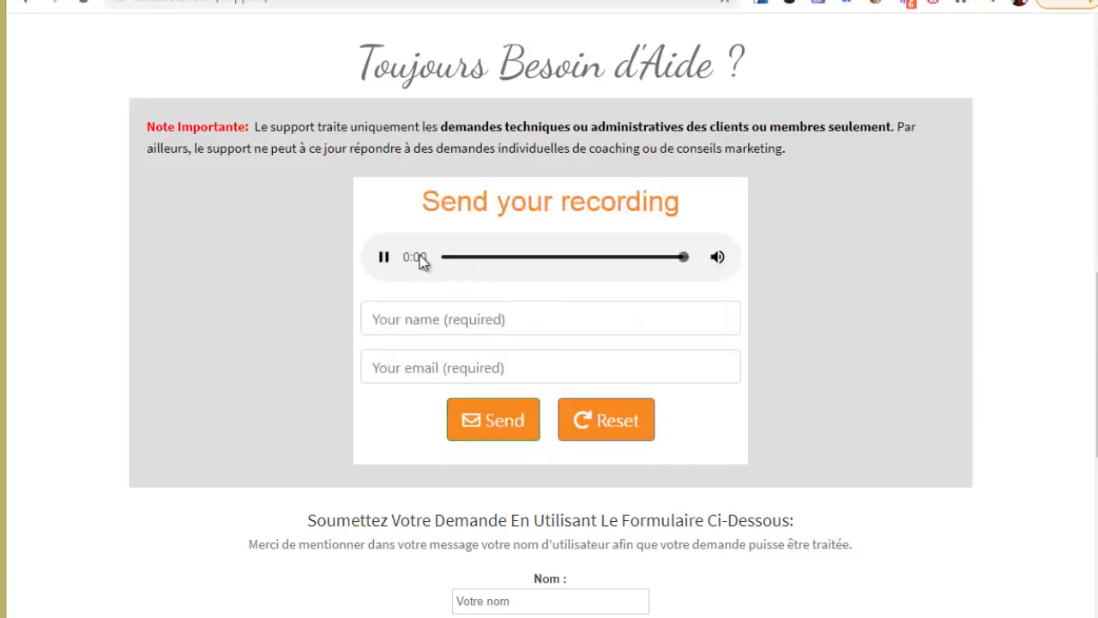
Discard the voice recording and start a new one in the embedded widget with Video as the recording media.
left_click(615, 418)
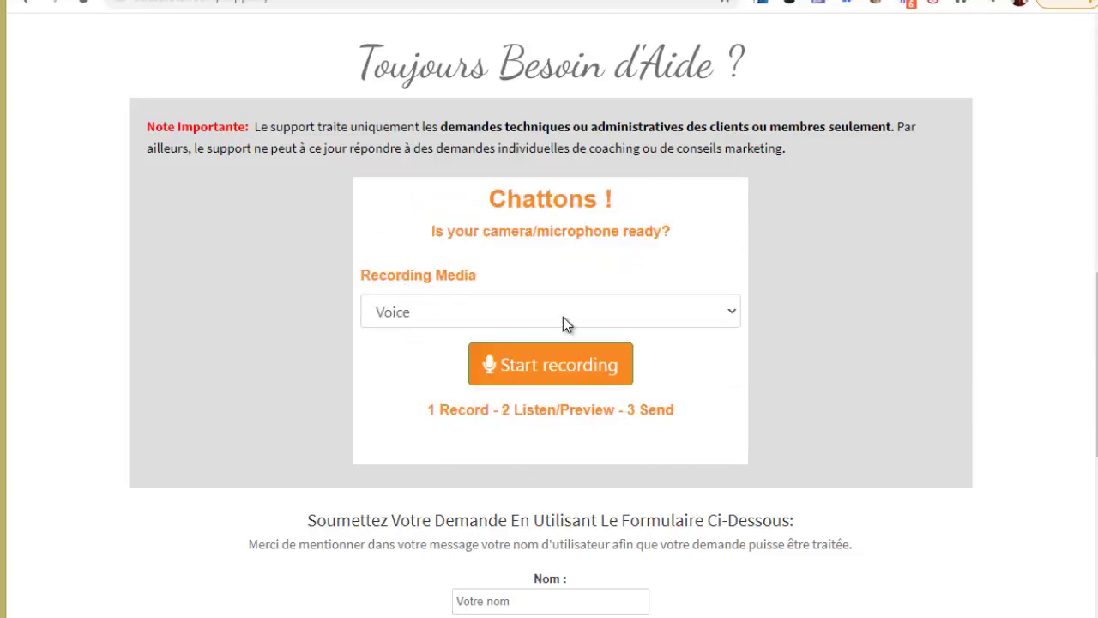
left_click(447, 311)
left_click(428, 358)
left_click(559, 369)
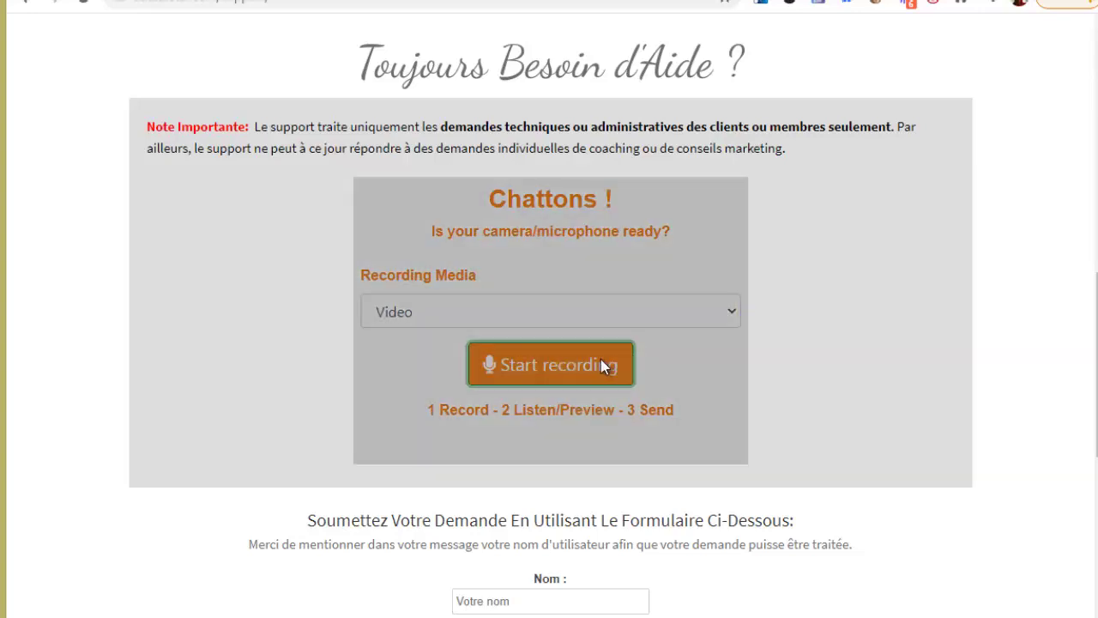
left_click(475, 386)
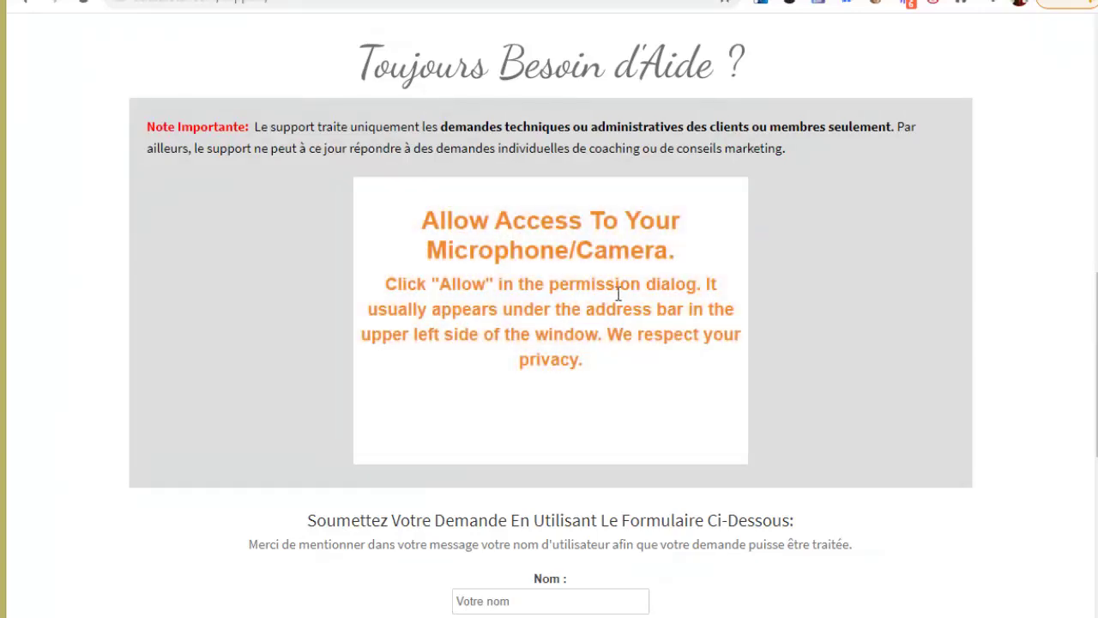
Stop the video recording to reach its preview and send form, and reset the widget without sending it.
scroll(506, 249, "down", 2)
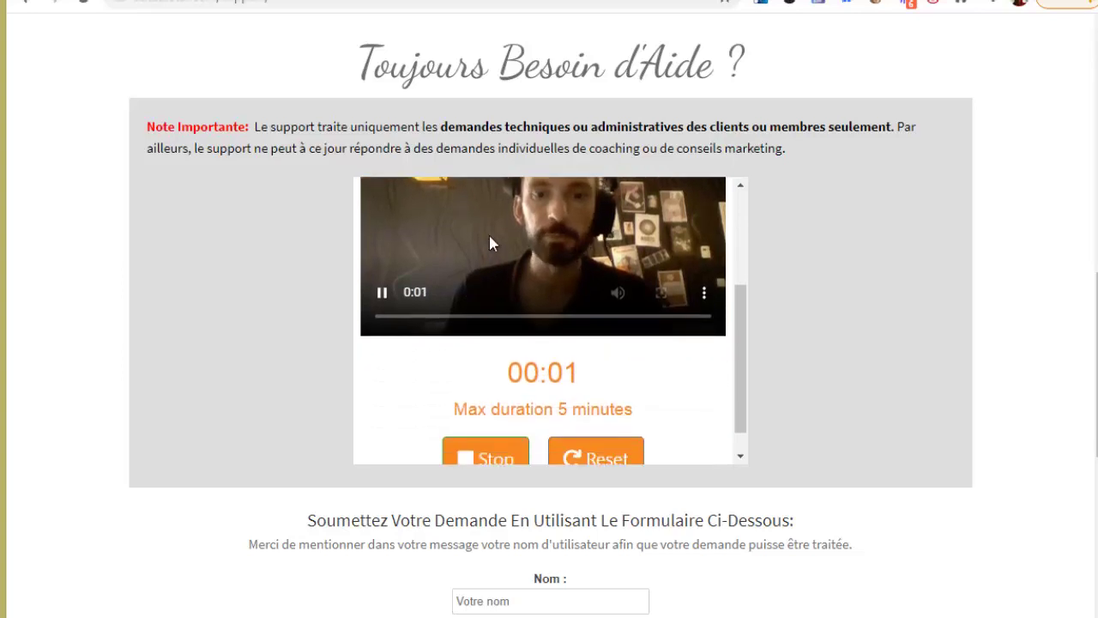
scroll(558, 261, "down", 3)
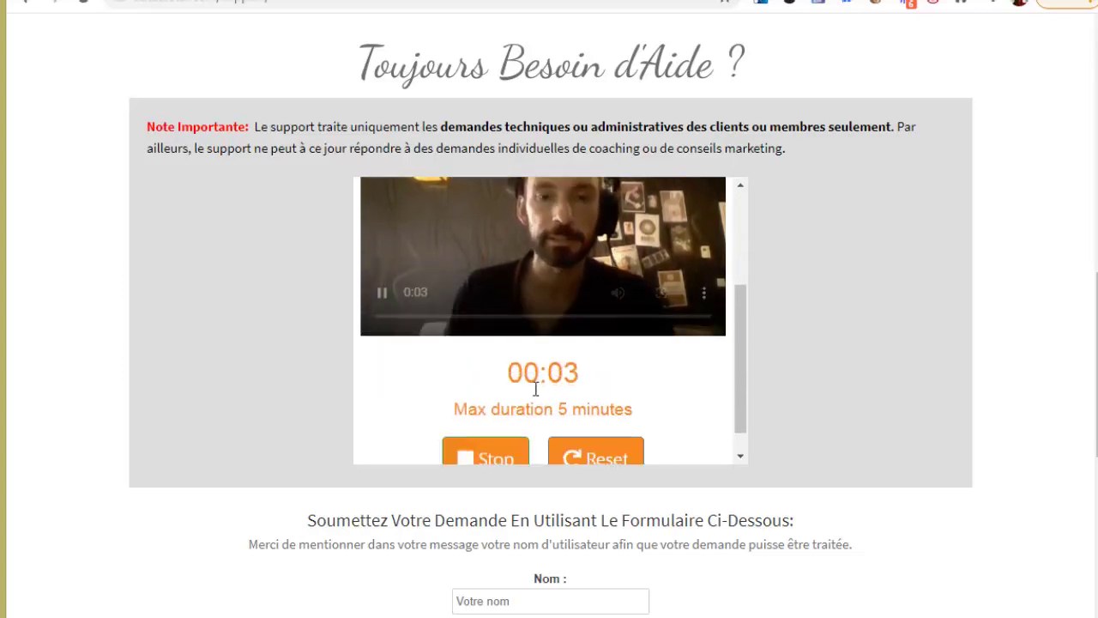
left_click(485, 428)
scroll(585, 288, "down", 1)
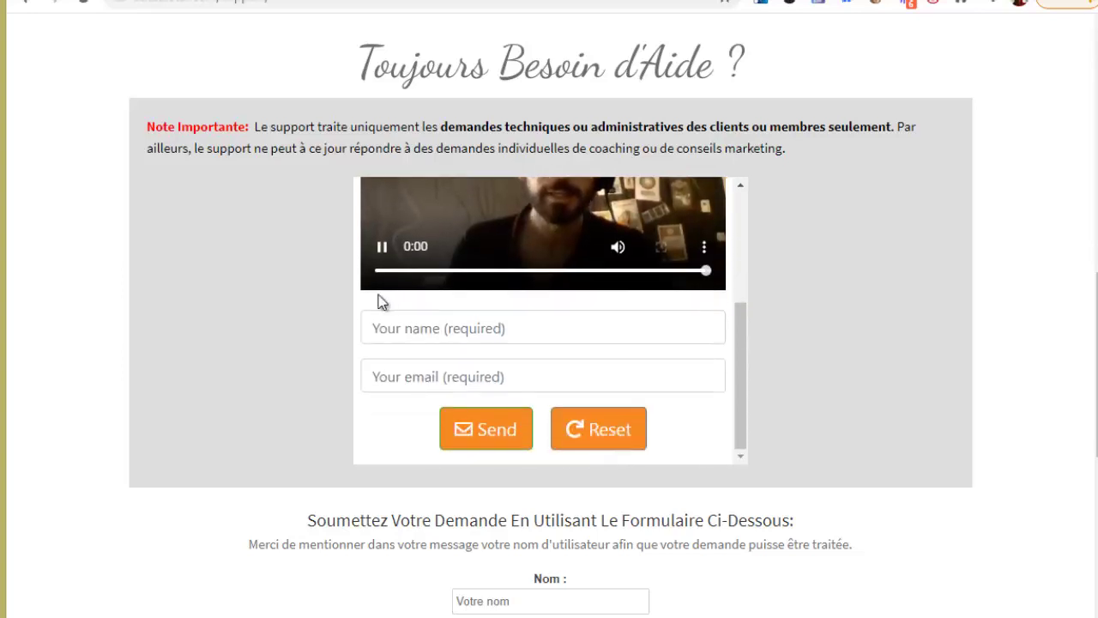
left_click(568, 431)
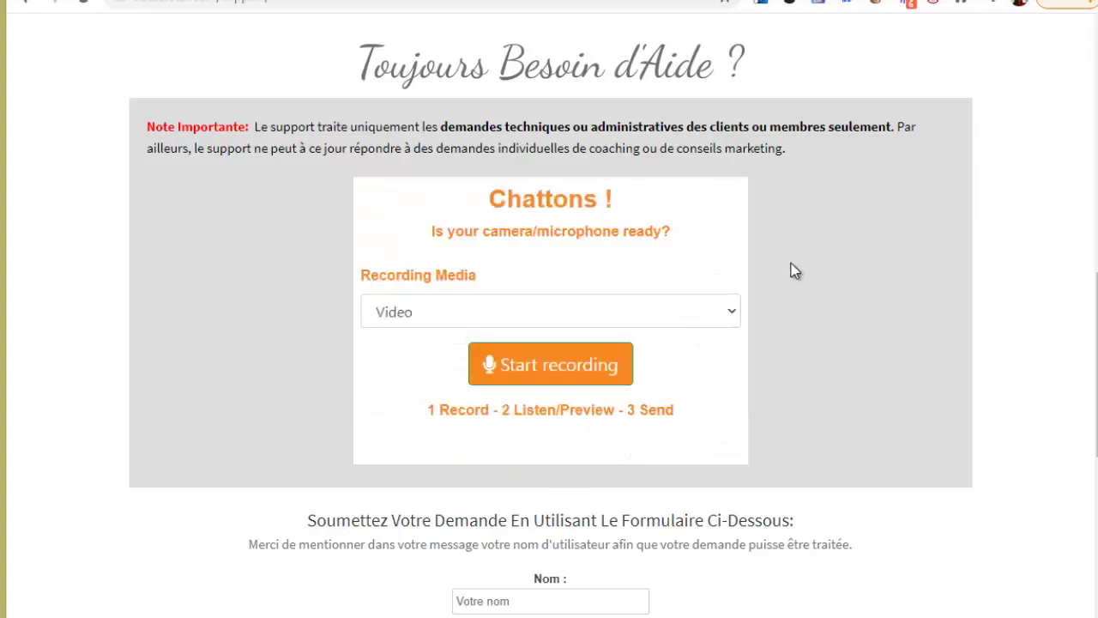
scroll(374, 30, "up", 2)
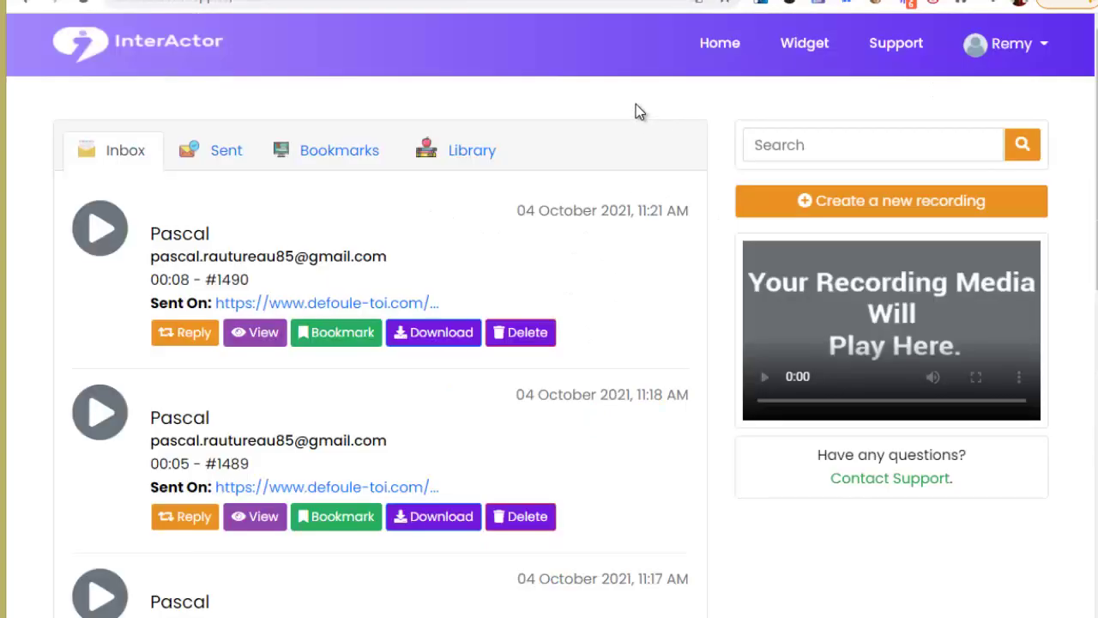